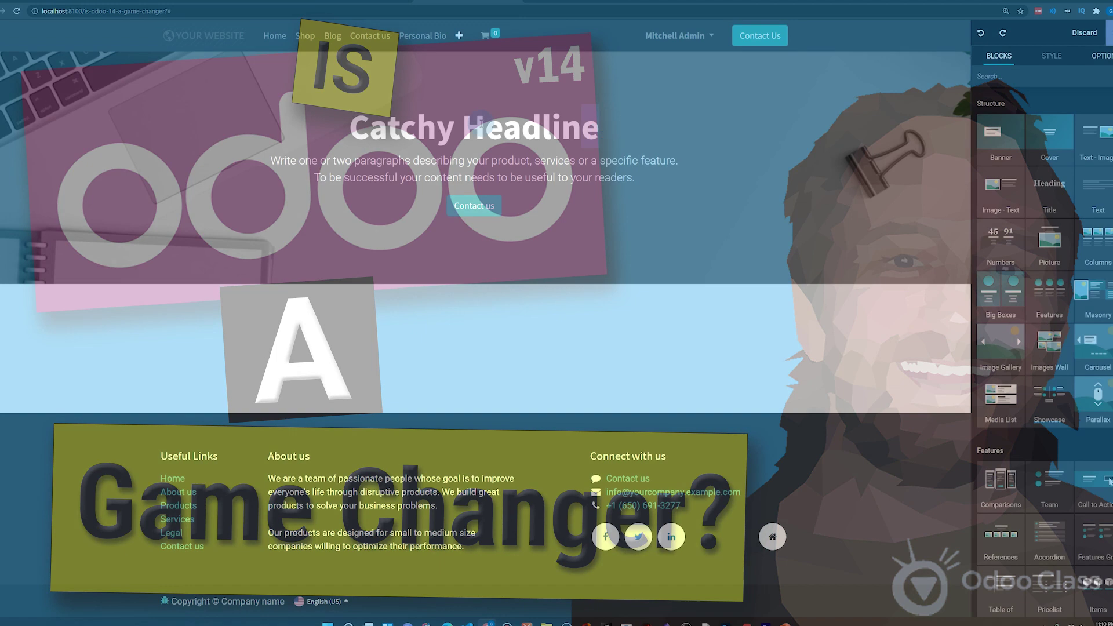
- Title the banner 'Is Odoo 14 a Game Changer?' with subtitle 'Five reasons Odoo 14 maybe a game changer!'
{"action": "triple_click", "coordinate": [344, 121]}
{"action": "type", "text": "Is O"}
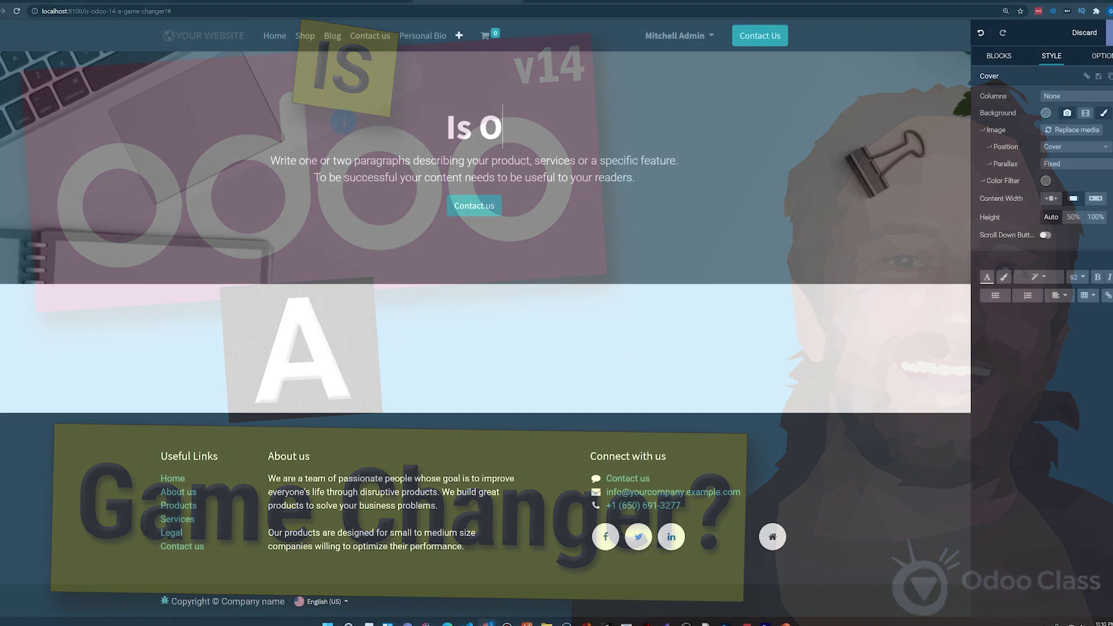
{"action": "type", "text": "doo 14 a Game Changer?"}
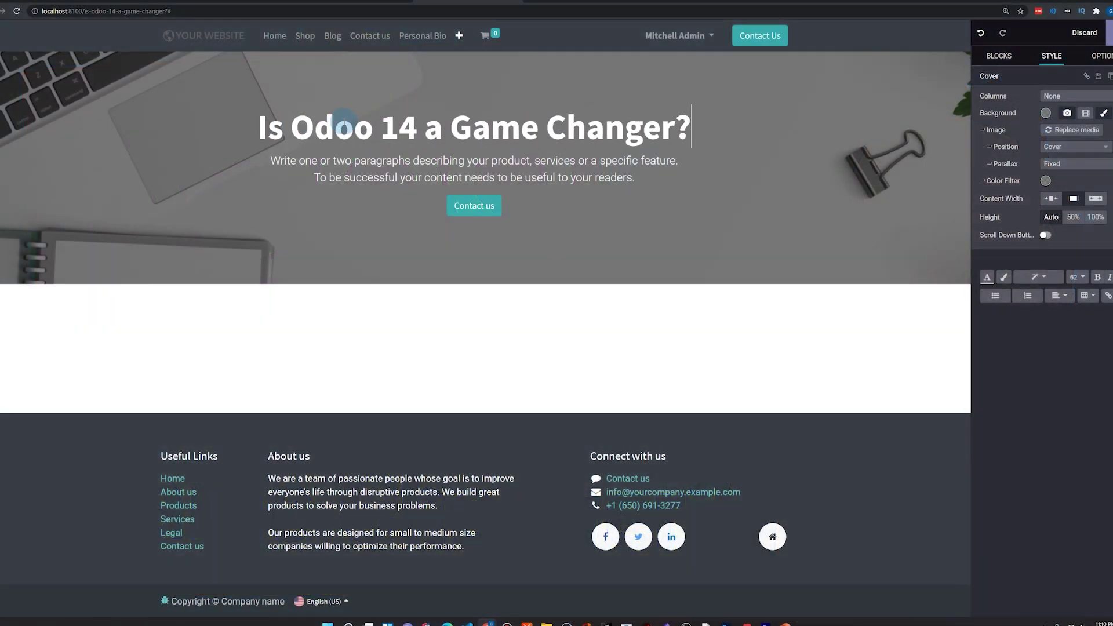
{"action": "left_click_drag", "start_coordinate": [593, 177], "coordinate": [249, 162]}
{"action": "type", "text": "Five "}
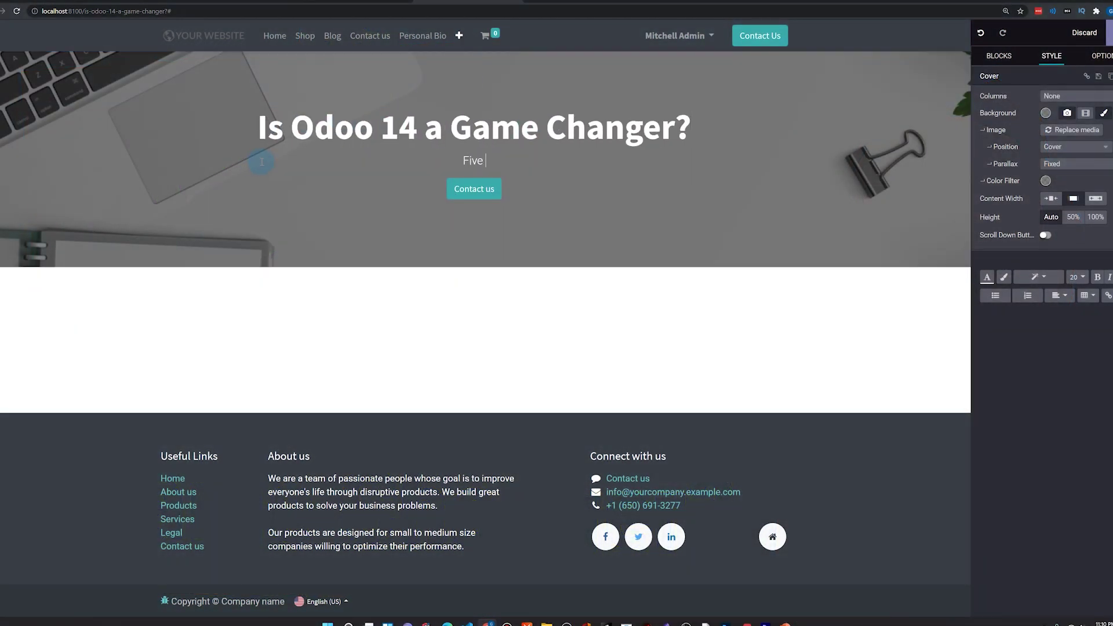
{"action": "type", "text": "reasons Odoo 14 maybe a "}
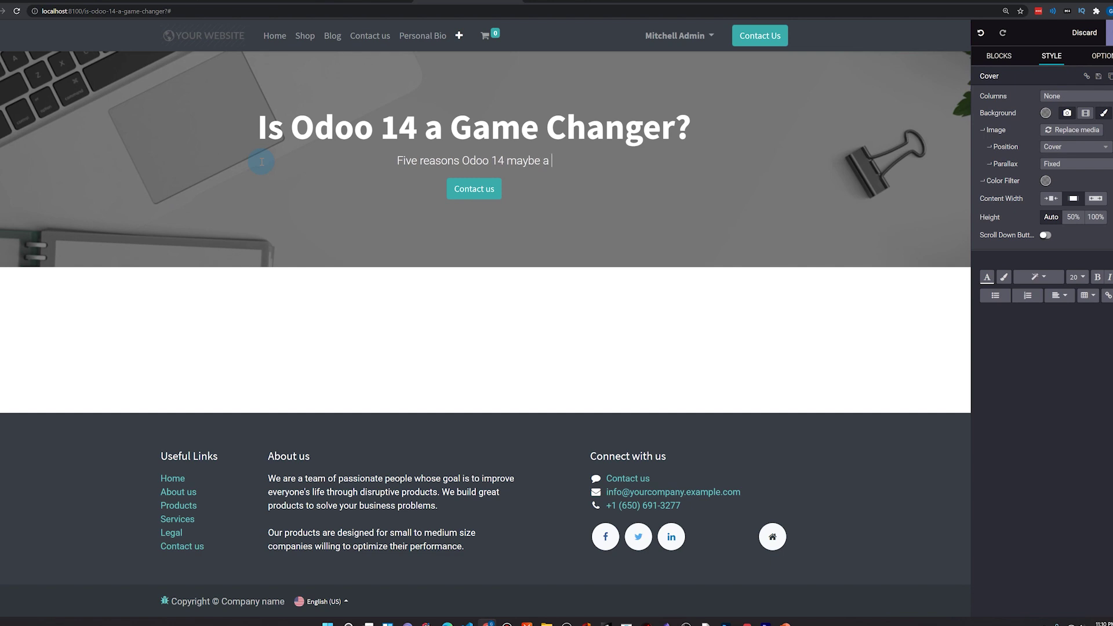
{"action": "type", "text": "game changer!"}
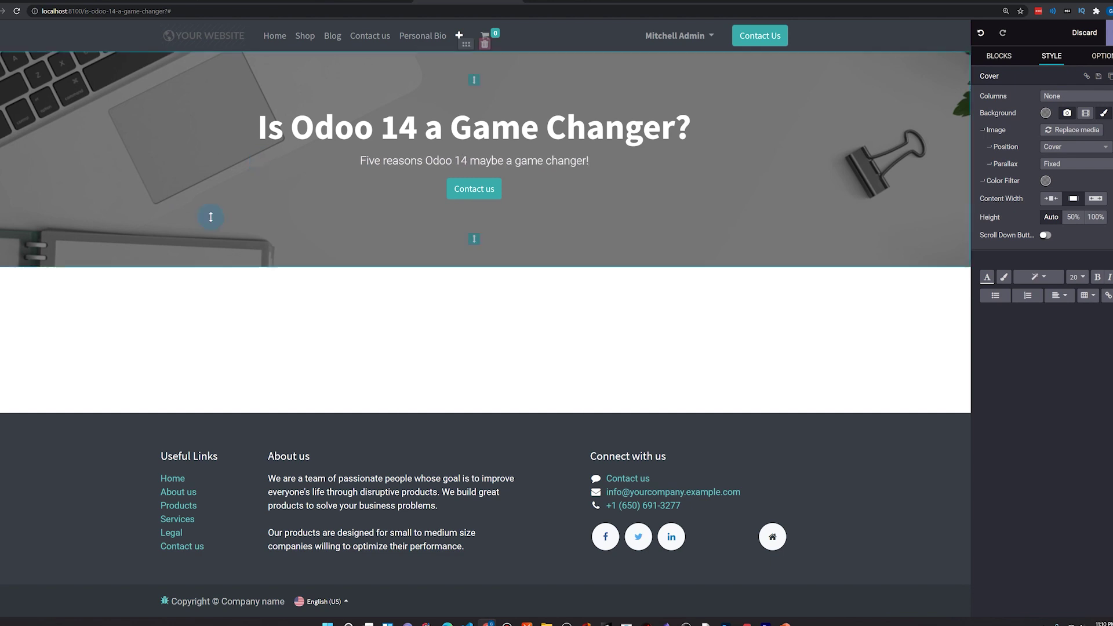
- Link the banner button to OdooInnerCircle.com and relabel it 'Learn More @ OdooInnerCircle.com'
{"action": "double_click", "coordinate": [474, 192]}
{"action": "left_click_drag", "start_coordinate": [427, 86], "coordinate": [383, 86]}
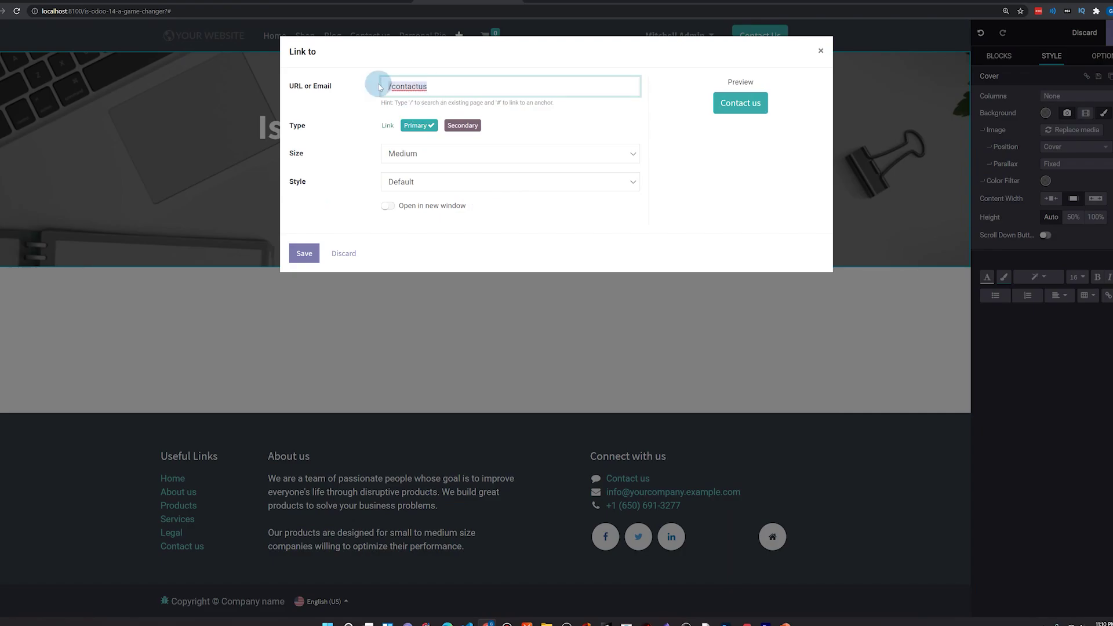
{"action": "type", "text": "https://odooinnercircle.com"}
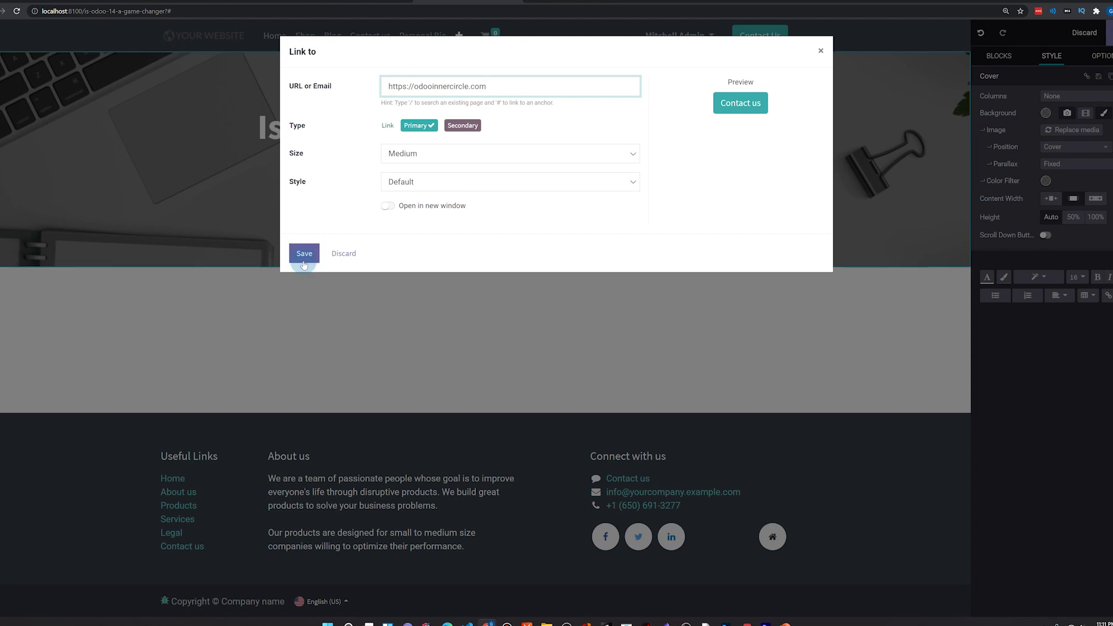
{"action": "left_click", "coordinate": [304, 253]}
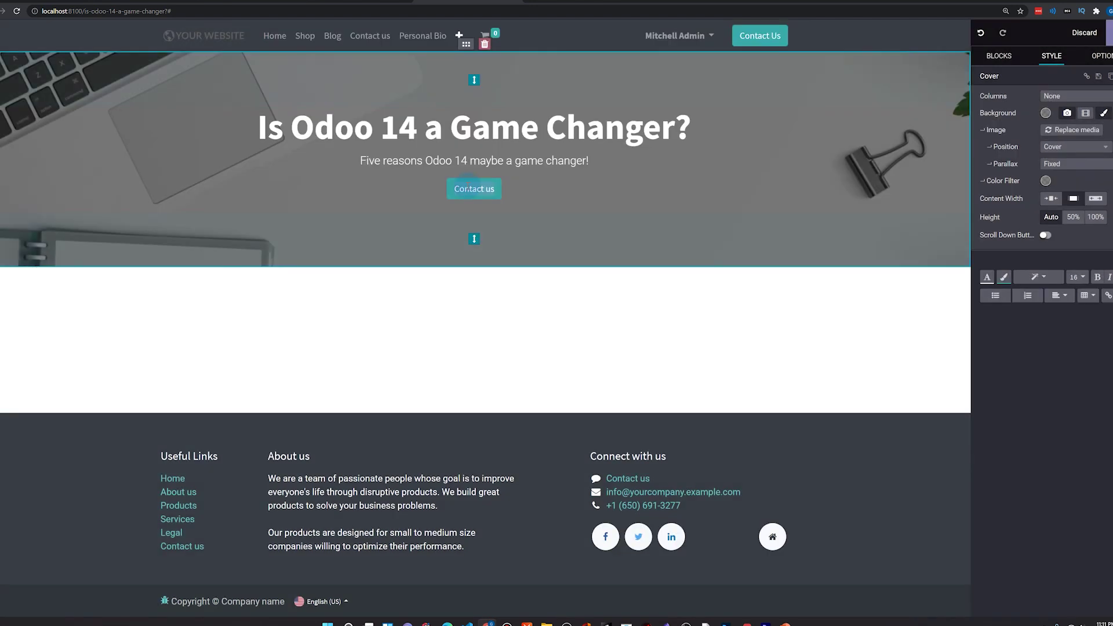
{"action": "left_click", "coordinate": [462, 193]}
{"action": "type", "text": "LEar"}
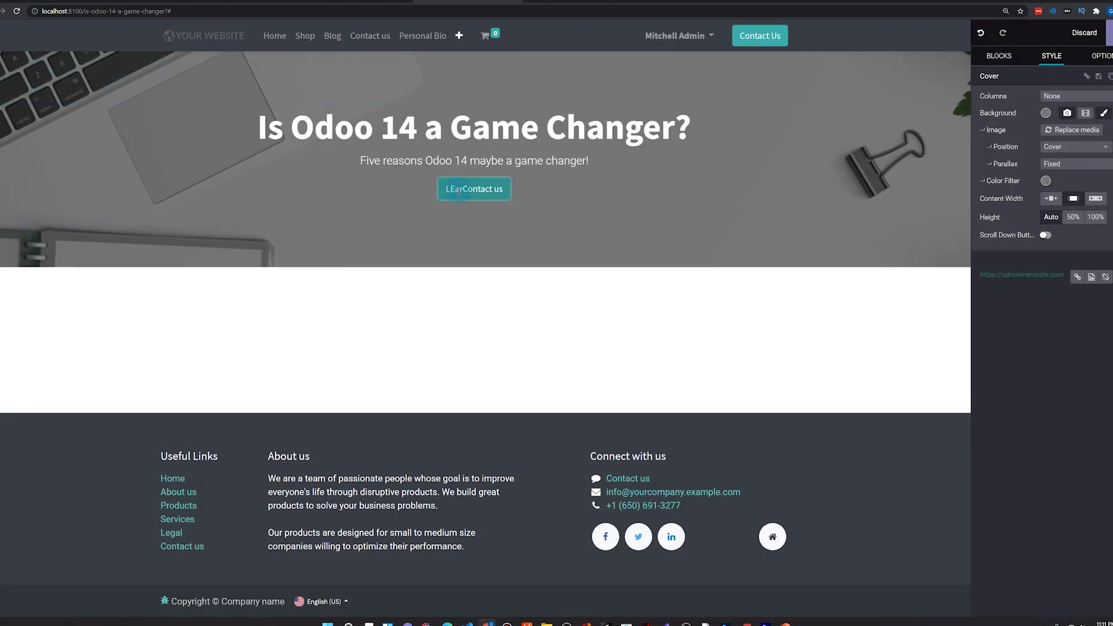
{"action": "key", "text": "BackSpace"}
{"action": "key", "text": "BackSpace"}
{"action": "key", "text": "BackSpace"}
{"action": "key", "text": "BackSpace"}
{"action": "key", "text": "BackSpace"}
{"action": "type", "text": "More @ OdooInnerCir"}
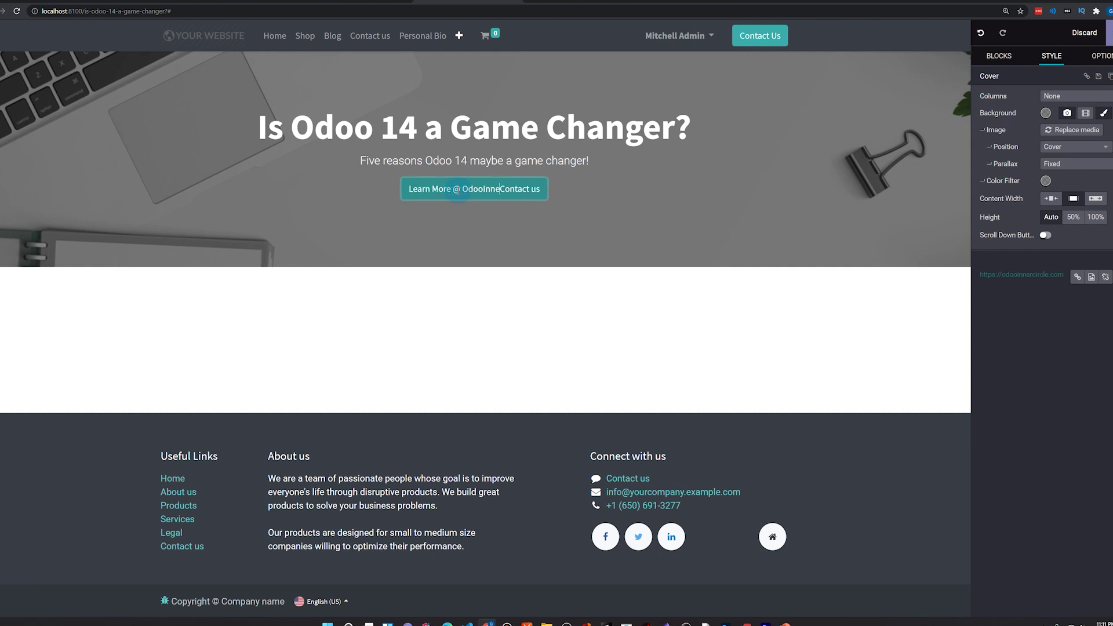
{"action": "type", "text": "cle.com"}
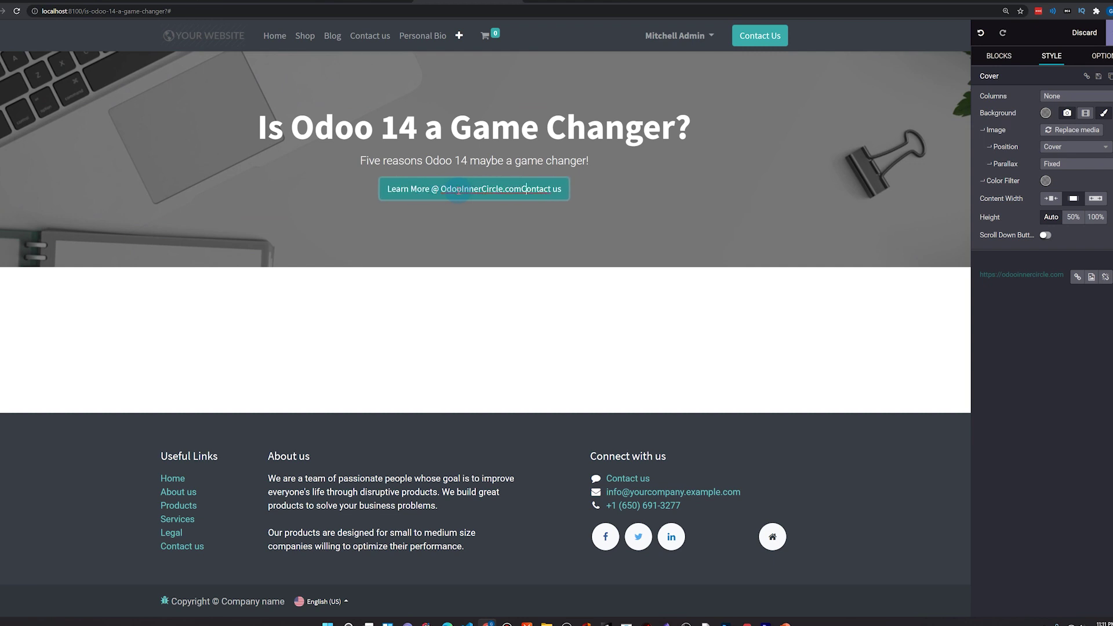
{"action": "key", "text": "BackSpace"}
{"action": "key", "text": "BackSpace"}
{"action": "key", "text": "BackSpace"}
{"action": "key", "text": "BackSpace"}
{"action": "key", "text": "BackSpace"}
{"action": "key", "text": "BackSpace"}
{"action": "key", "text": "BackSpace"}
{"action": "key", "text": "BackSpace"}
{"action": "key", "text": "BackSpace"}
{"action": "key", "text": "BackSpace"}
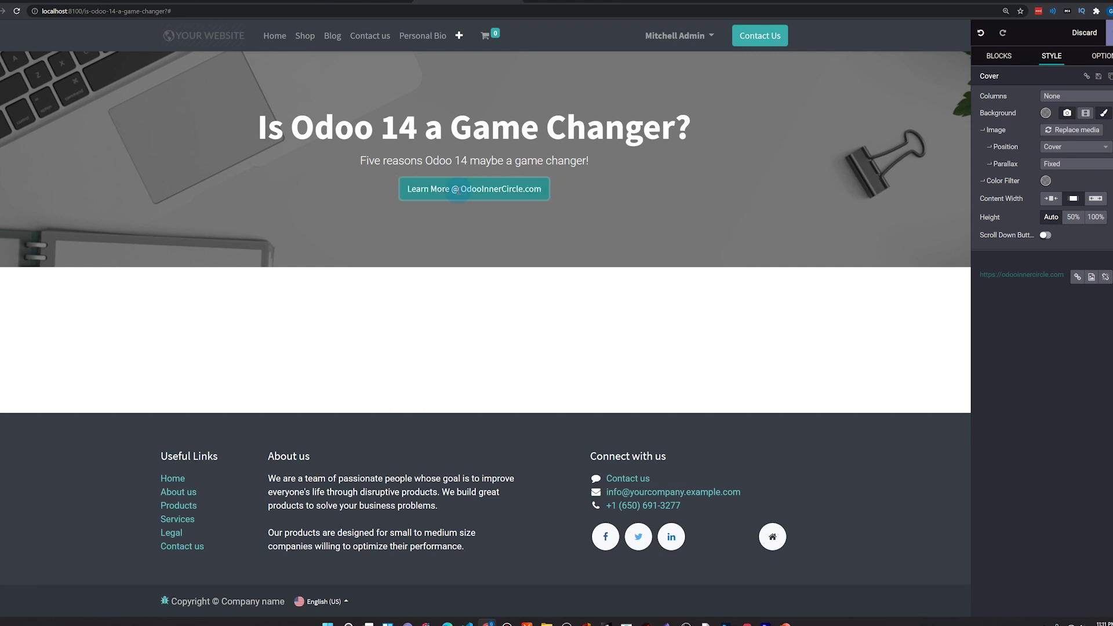
- Add a Masonry block below the banner and title its purple tile 'Consistent Improvements'
{"action": "left_click", "coordinate": [684, 339]}
{"action": "scroll", "coordinate": [1044, 290], "scroll_direction": "down", "scroll_amount": 3}
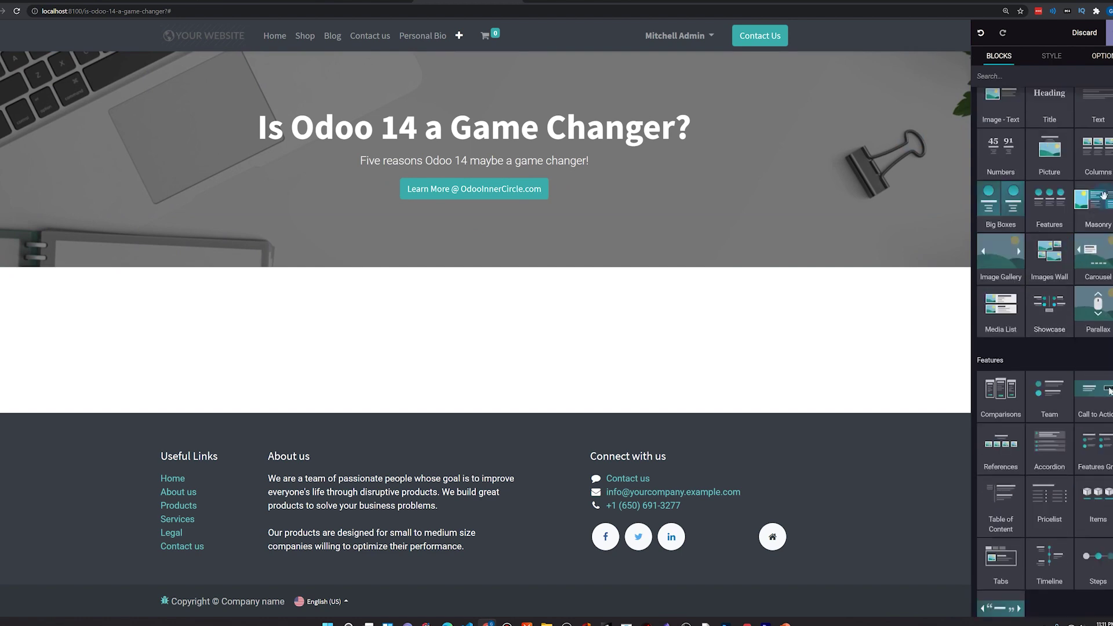
{"action": "left_click_drag", "start_coordinate": [1093, 200], "coordinate": [467, 268]}
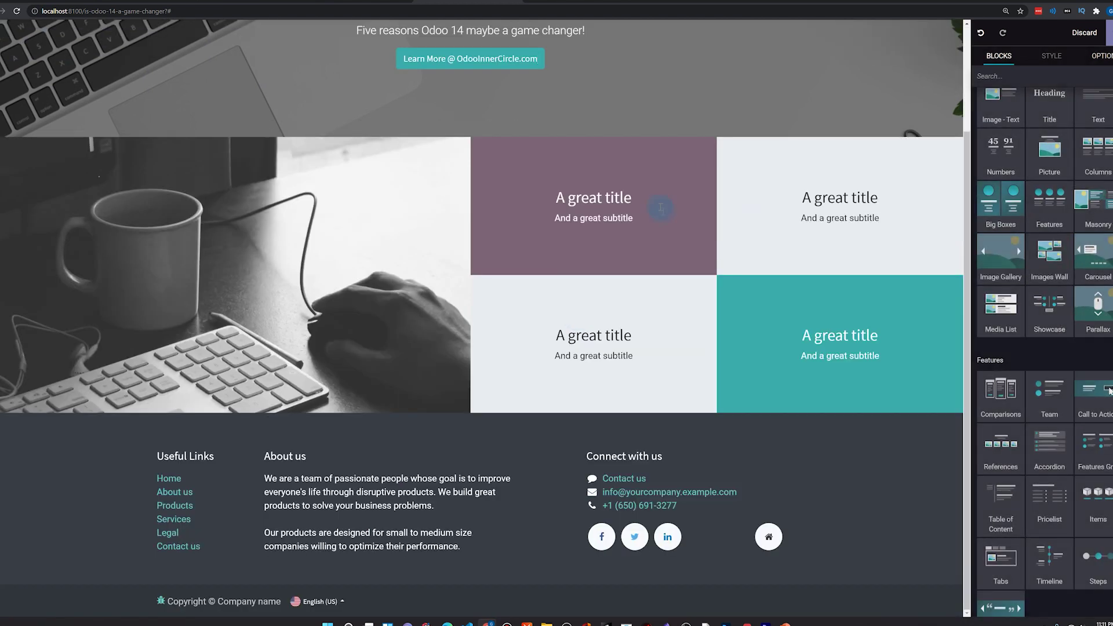
{"action": "left_click", "coordinate": [632, 197]}
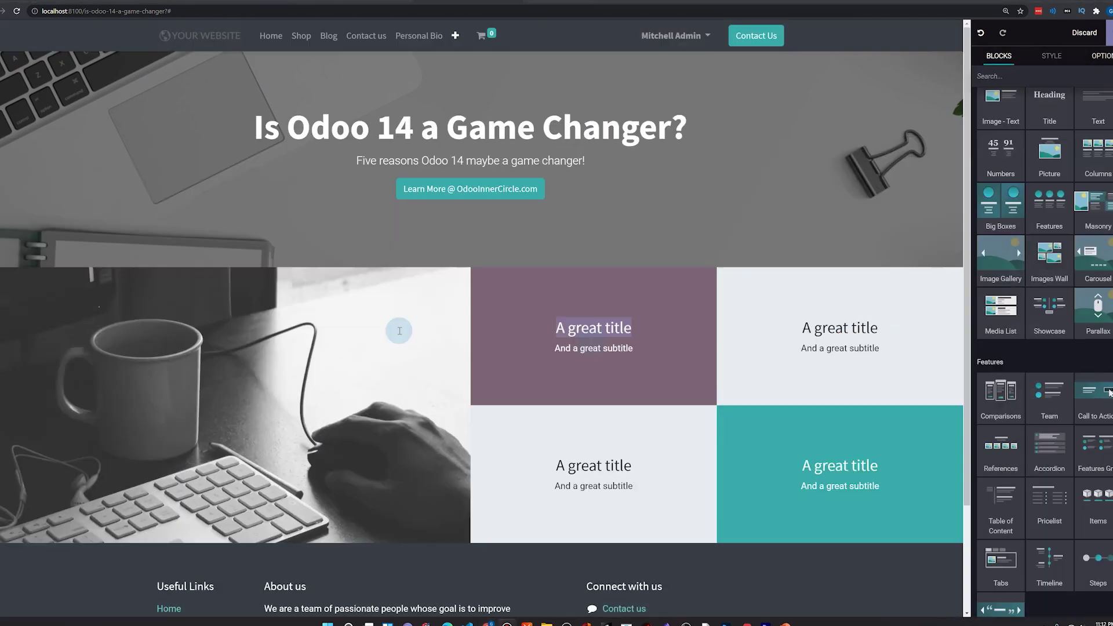
{"action": "left_click", "coordinate": [591, 342]}
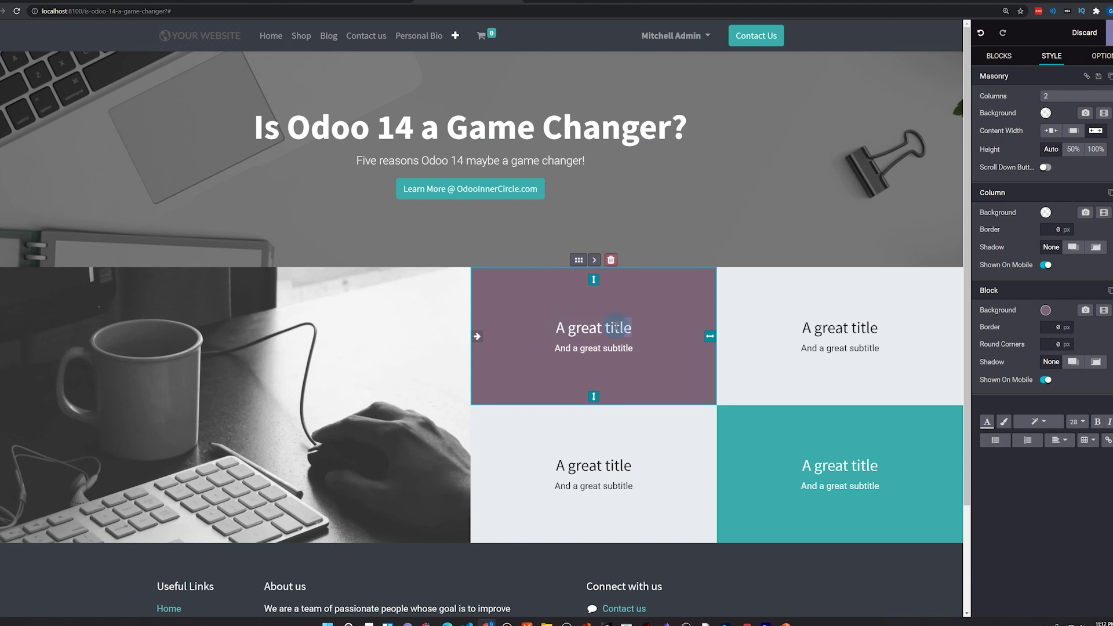
{"action": "left_click_drag", "start_coordinate": [616, 327], "coordinate": [560, 328]}
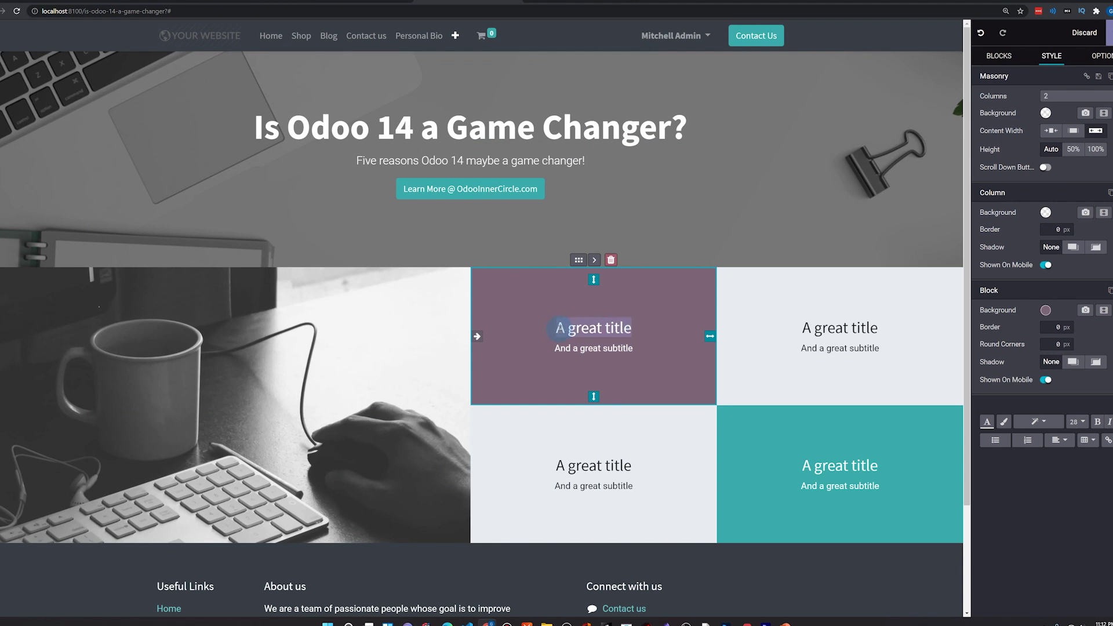
{"action": "type", "text": "Consi"}
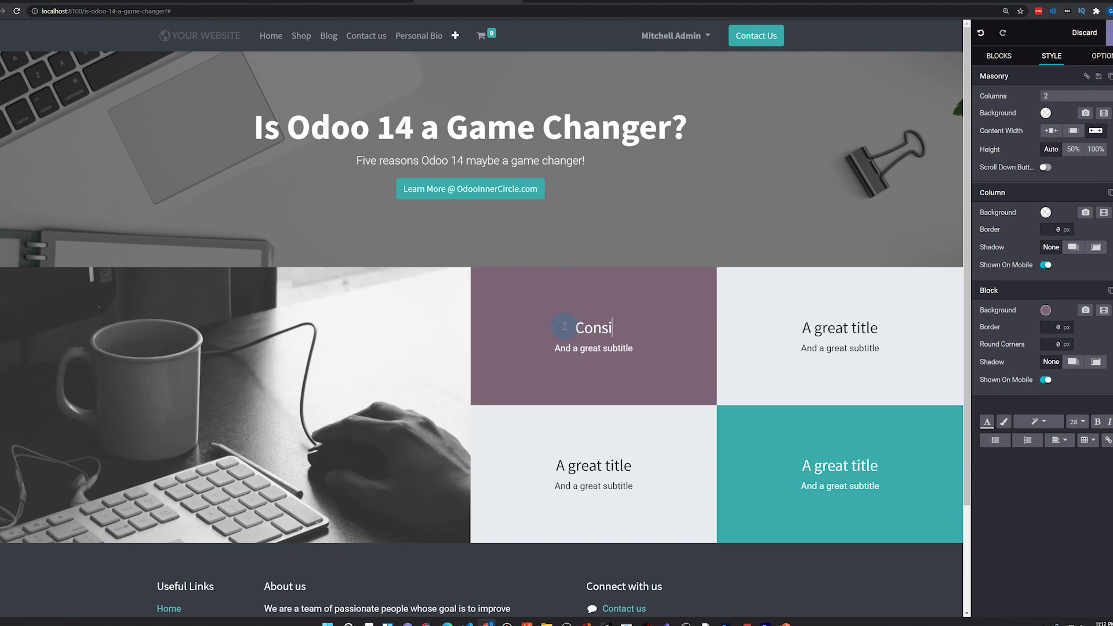
{"action": "type", "text": "stent Improvements"}
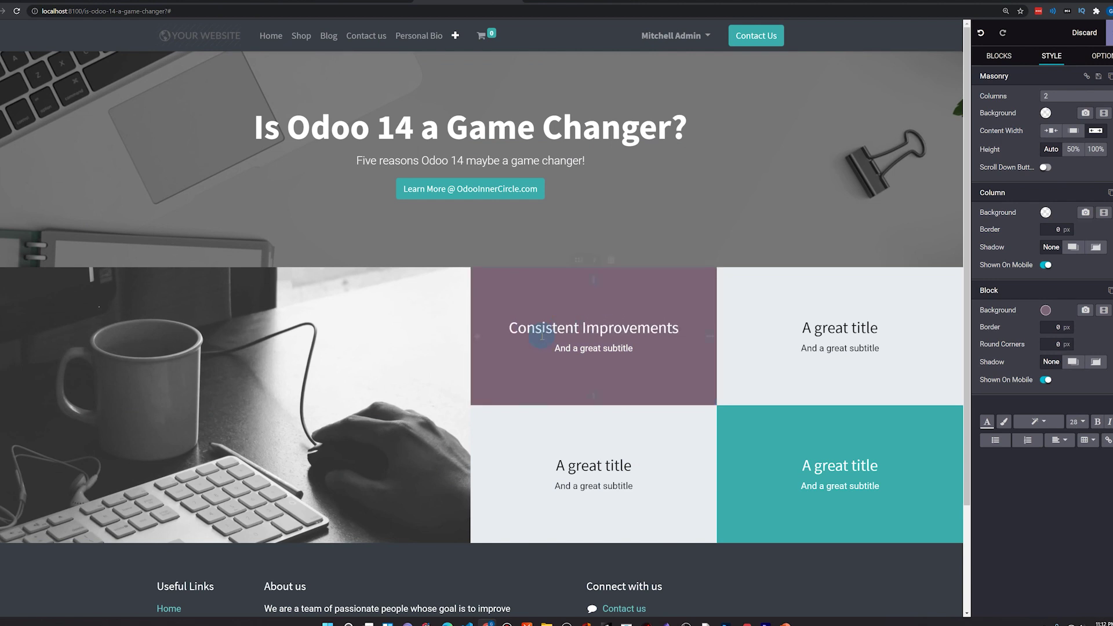
- Replace the purple tile's subtitle with 'Over the years, Odoo has continued to improve with each and every version...'
{"action": "left_click", "coordinate": [607, 348]}
{"action": "left_click_drag", "start_coordinate": [639, 348], "coordinate": [551, 347]}
{"action": "type", "text": "Over the years, Odoo has continued "}
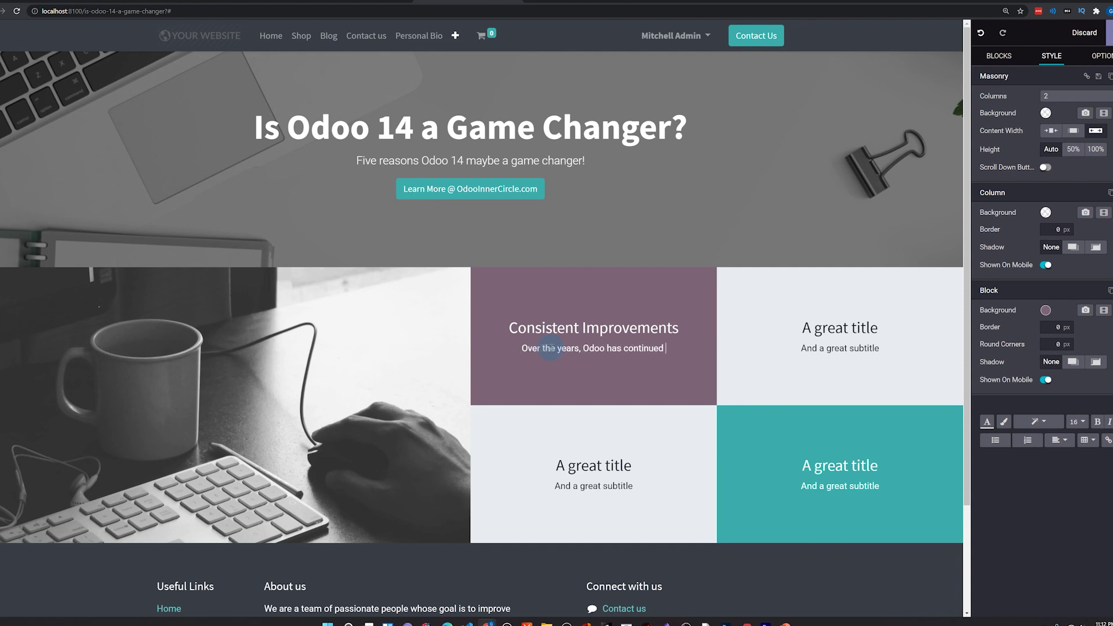
{"action": "type", "text": "to"}
{"action": "key", "text": "BackSpace"}
{"action": "type", "text": "improve with each and every v"}
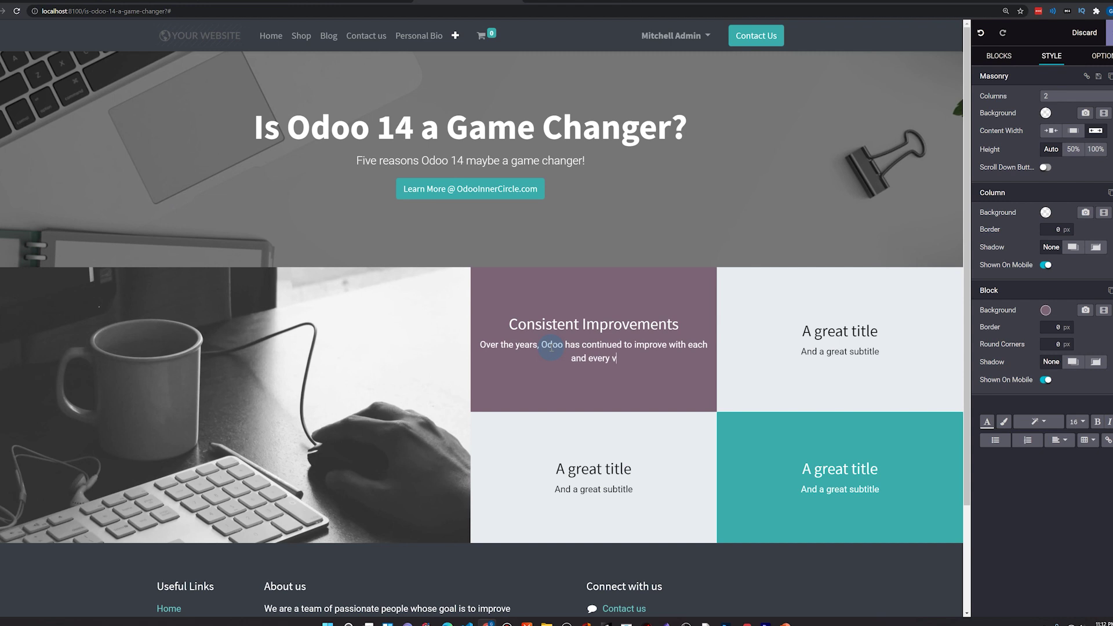
{"action": "type", "text": "ersion. This proven track re"}
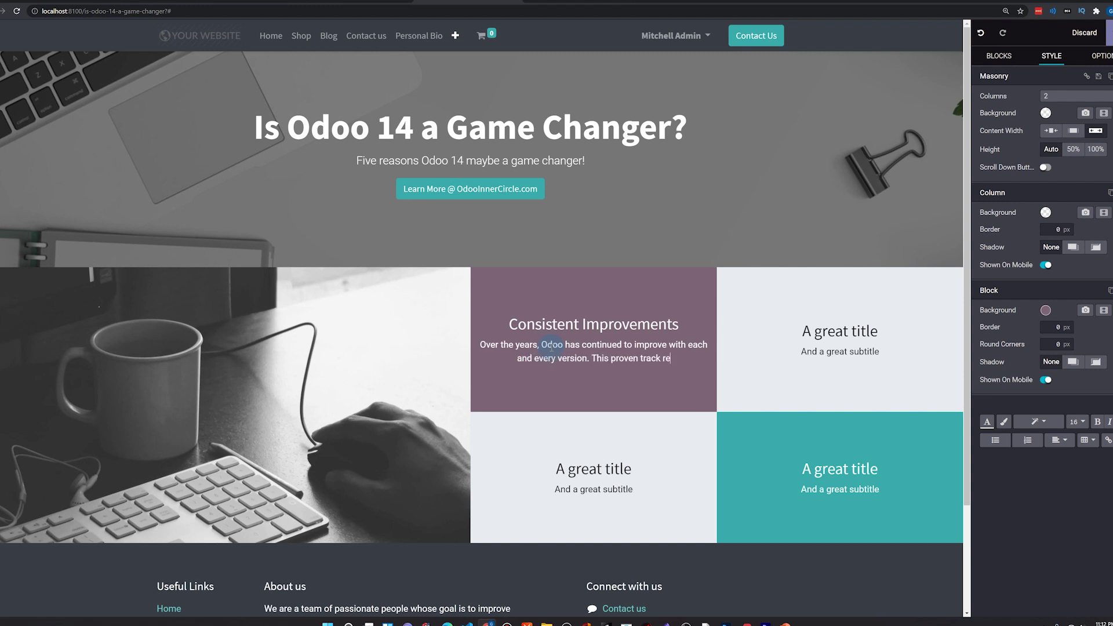
{"action": "type", "text": "cord of"}
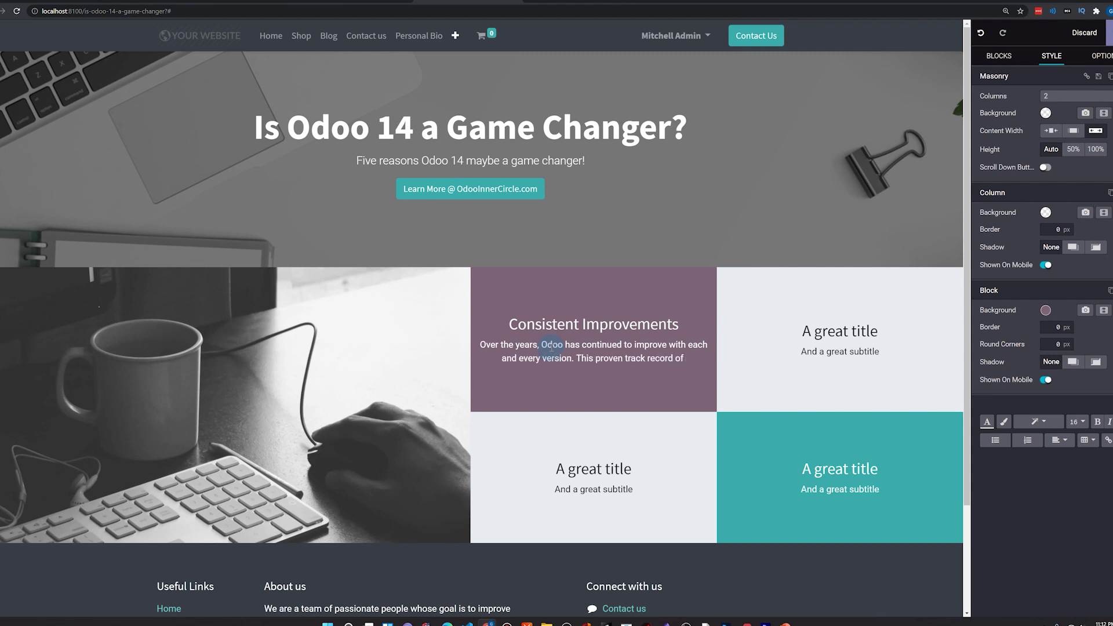
{"action": "type", "text": " quality i"}
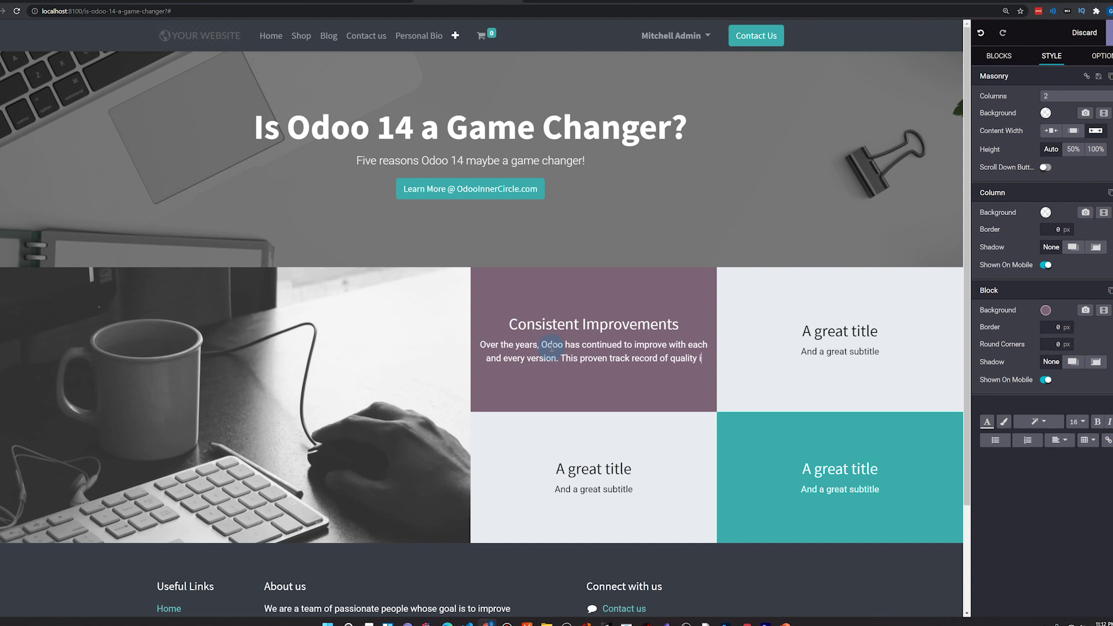
{"action": "type", "text": "mprovements year over year is a"}
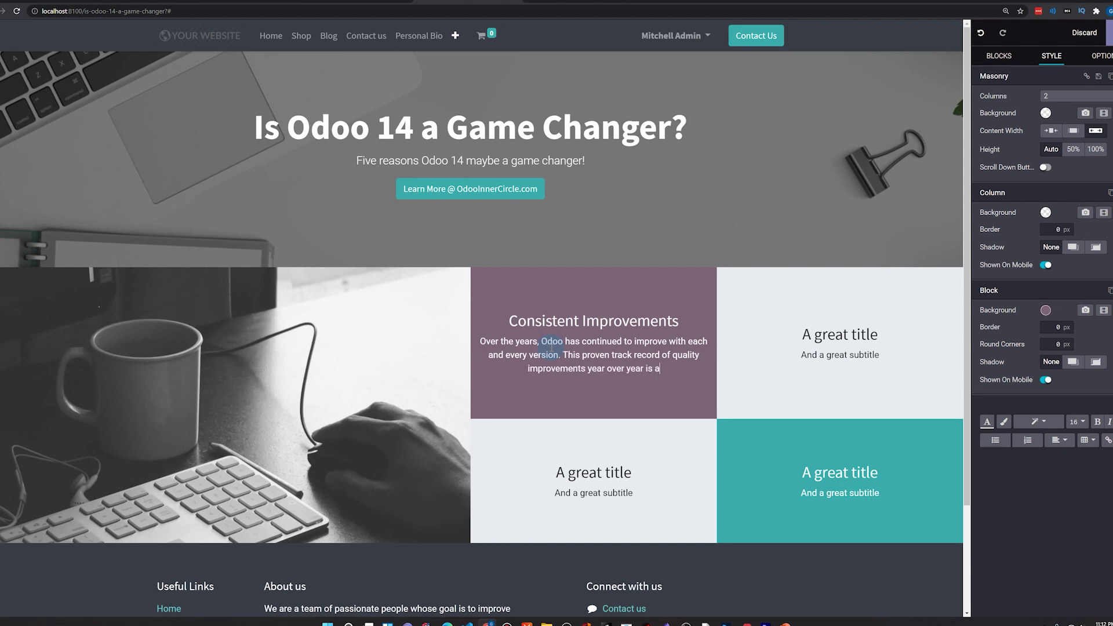
{"action": "type", "text": " strong reason to consider"}
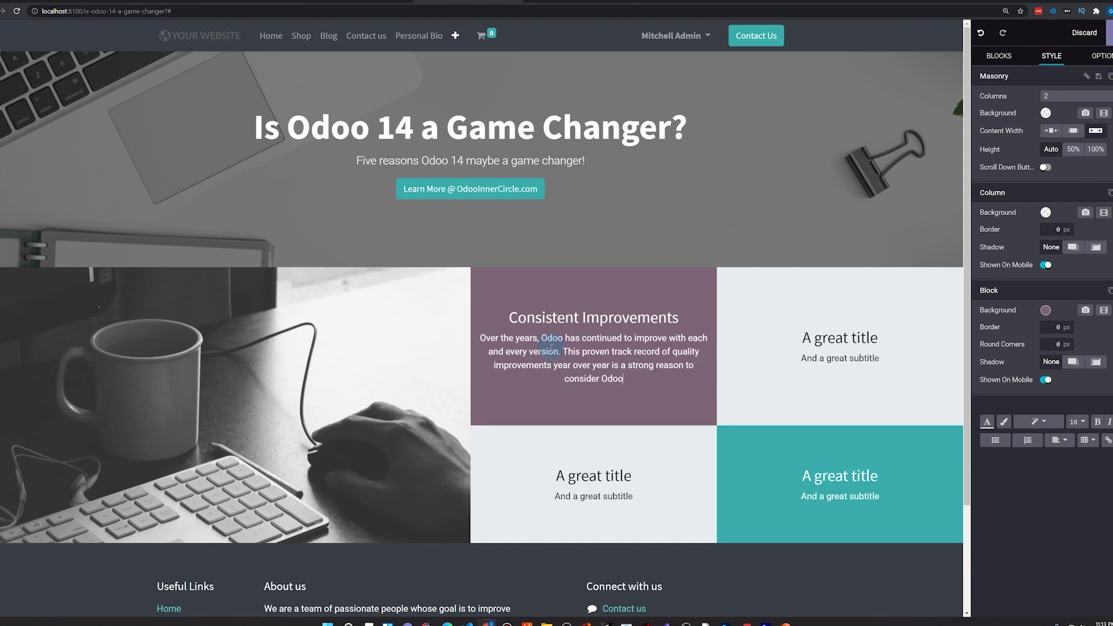
{"action": "type", "text": " Odoo"}
{"action": "type", "text": "."}
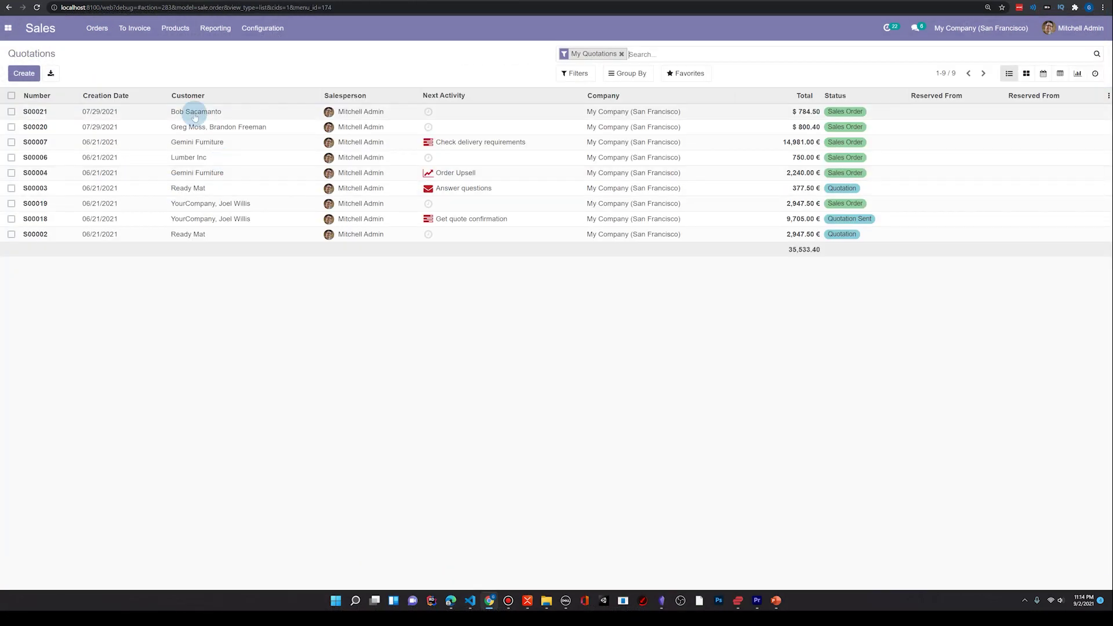
- Review quotations S00021 and S00020, then return to the Quotations list
{"action": "left_click", "coordinate": [194, 118]}
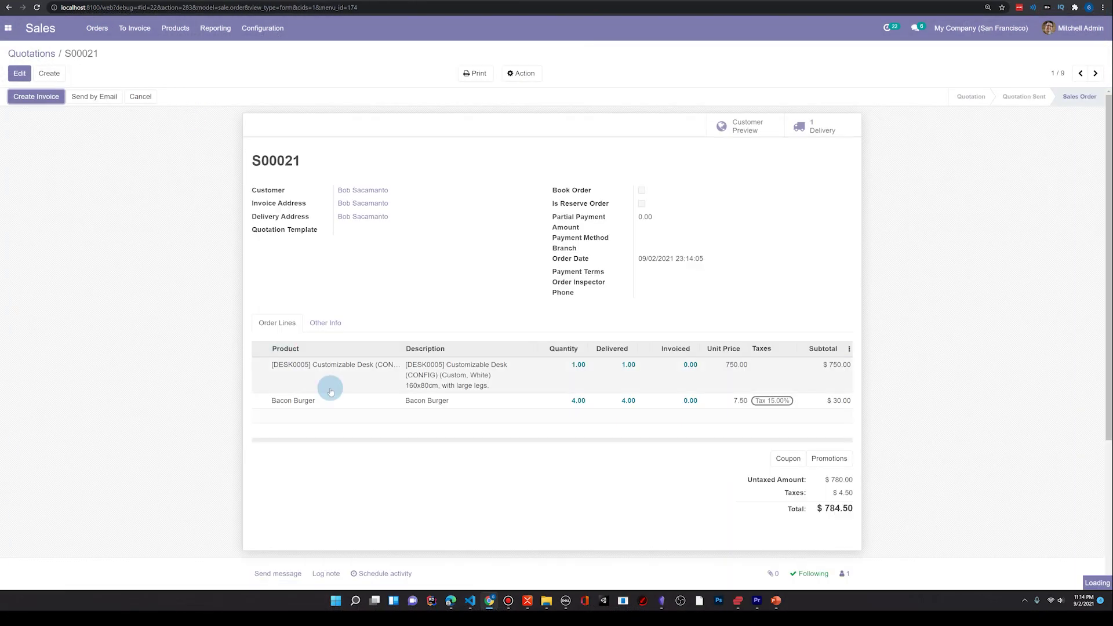
{"action": "left_click", "coordinate": [1095, 73]}
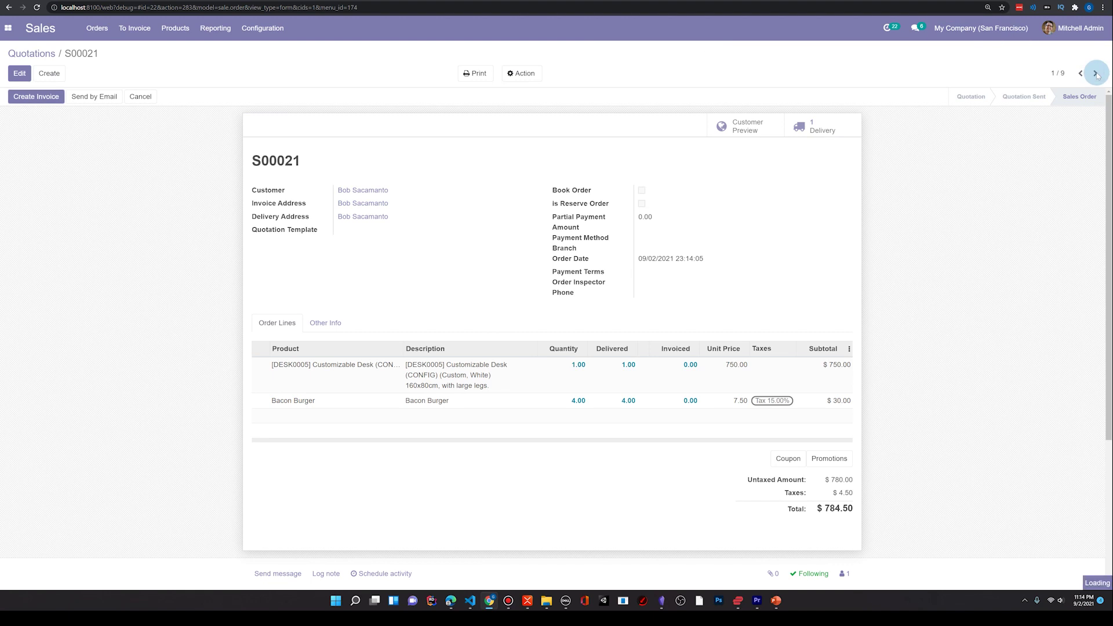
{"action": "left_click", "coordinate": [39, 54]}
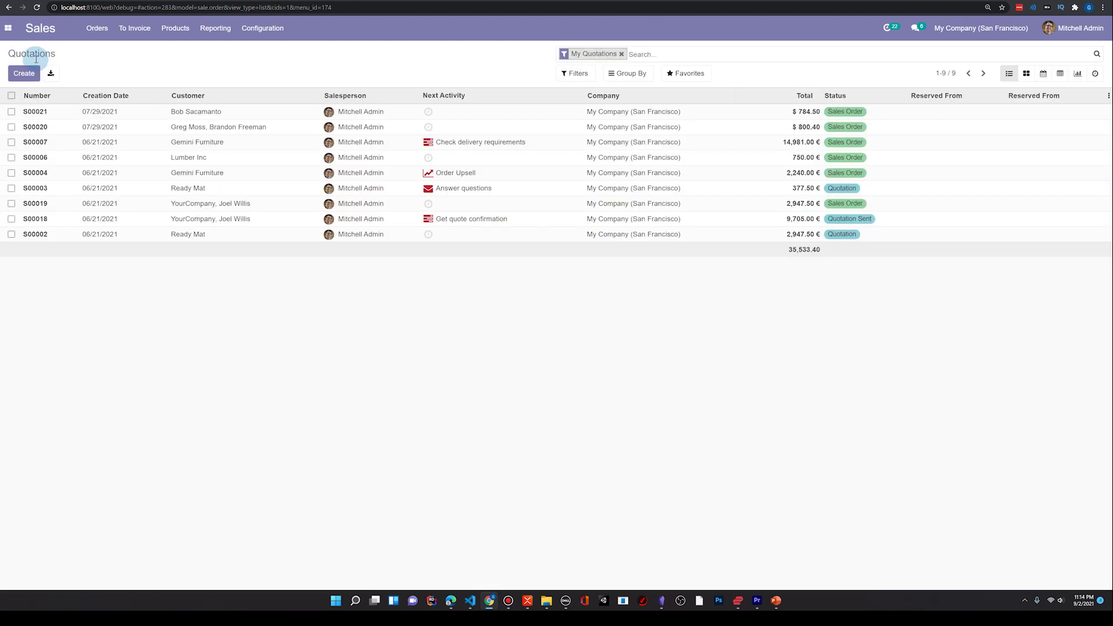
- On S00003, mark Answer questions done with feedback 'Questions answered.' and schedule a To Do follow-up
{"action": "left_click", "coordinate": [670, 187]}
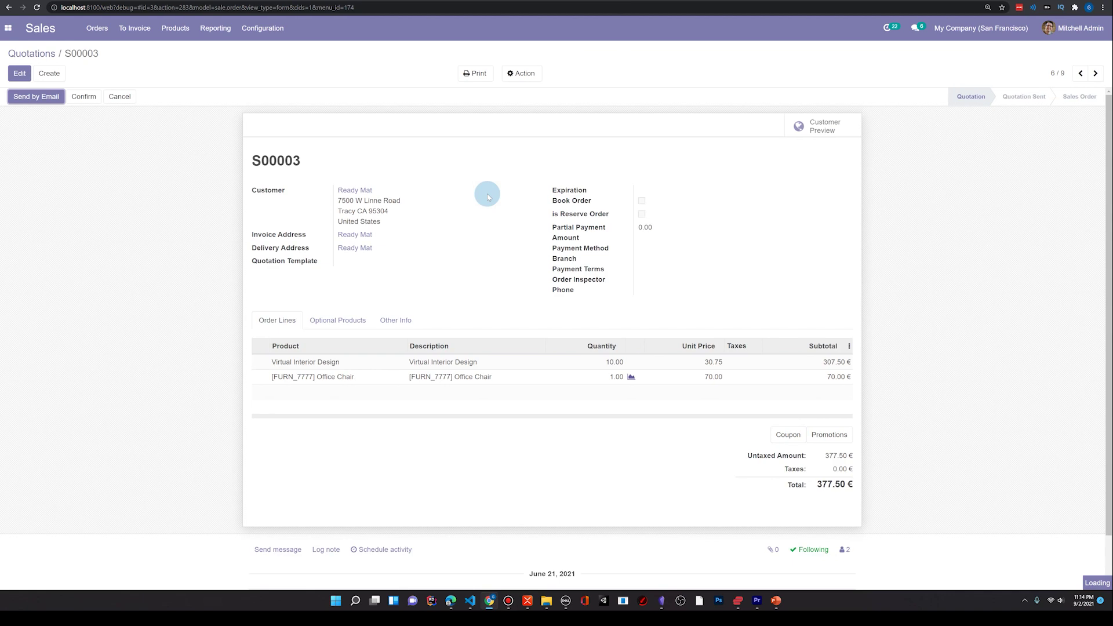
{"action": "scroll", "coordinate": [464, 290], "scroll_direction": "down", "scroll_amount": 2}
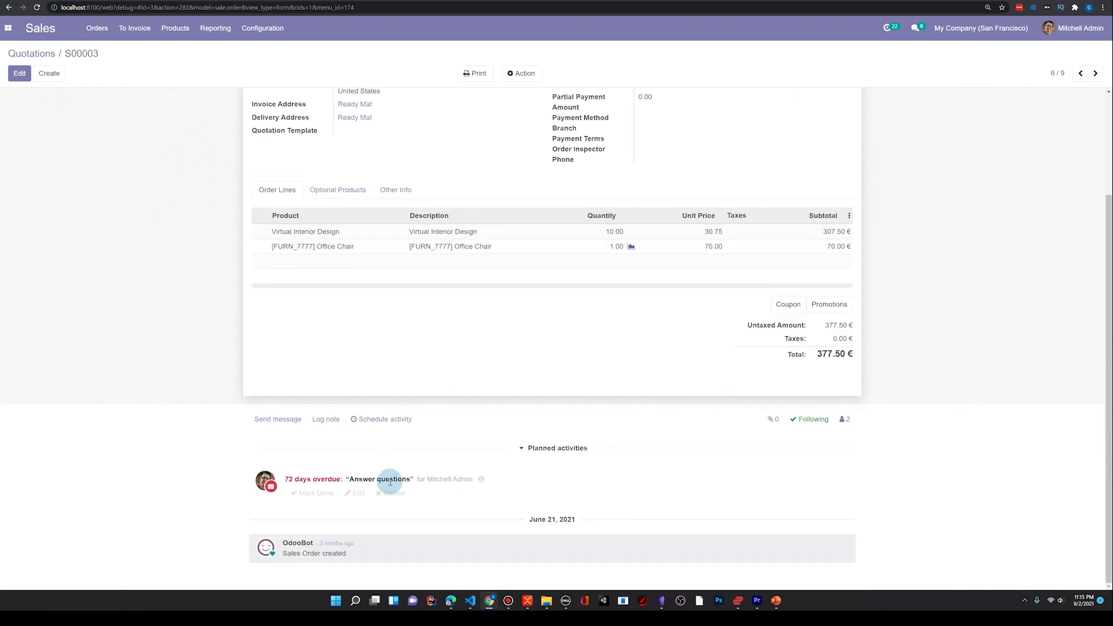
{"action": "left_click", "coordinate": [314, 492]}
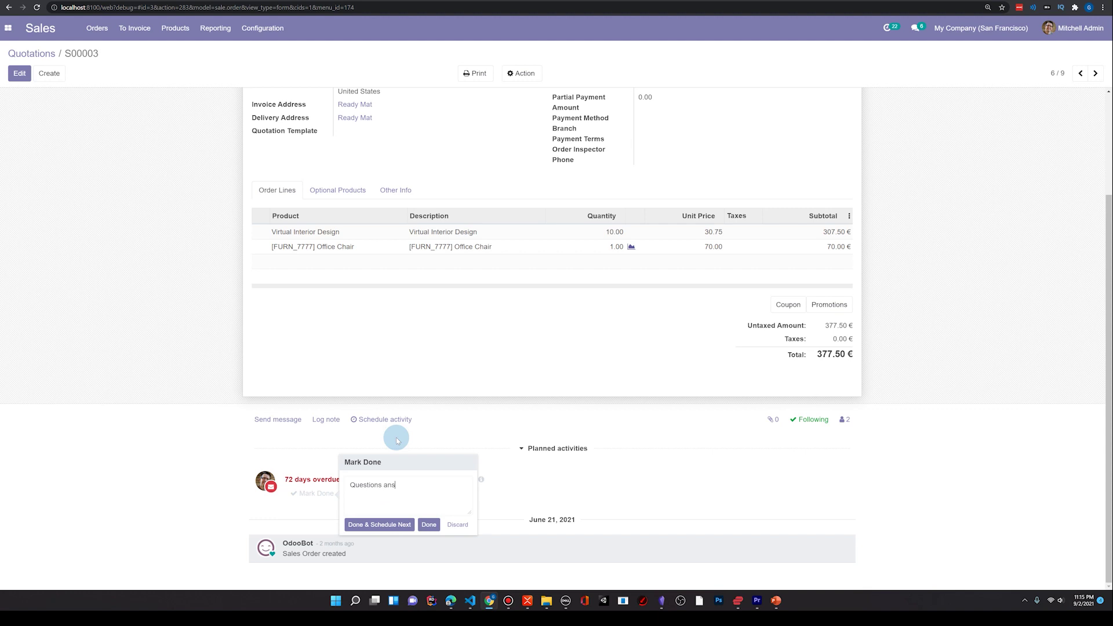
{"action": "type", "text": "Questions answered."}
{"action": "left_click", "coordinate": [395, 525]}
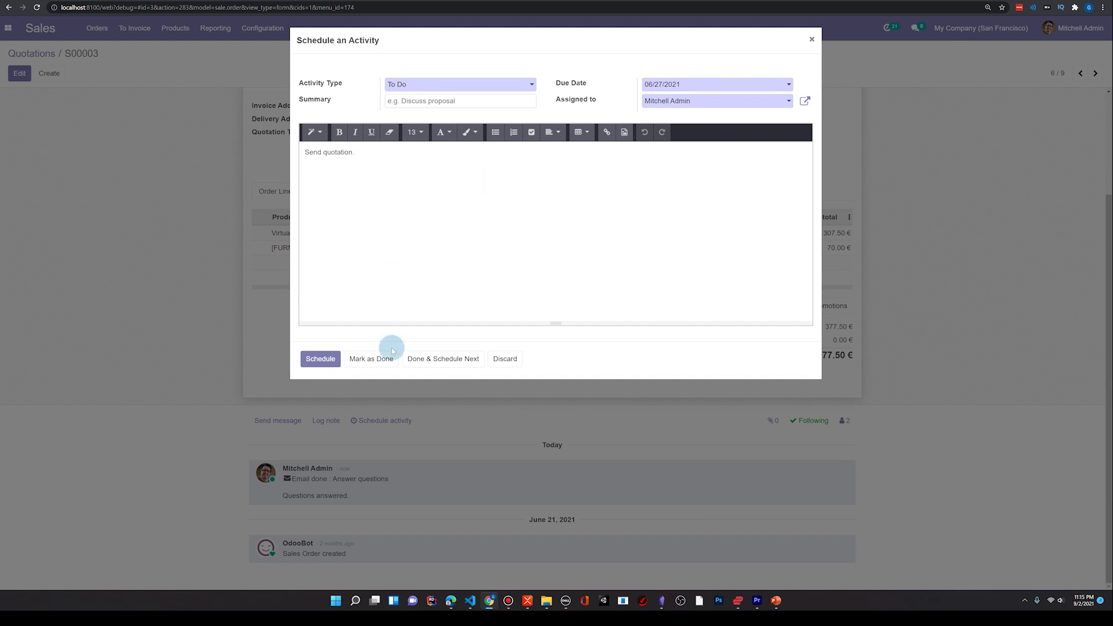
{"action": "left_click", "coordinate": [321, 359]}
- Email quotation S00003 to the customer with its PDF attached
{"action": "scroll", "coordinate": [184, 298], "scroll_direction": "up", "scroll_amount": 3}
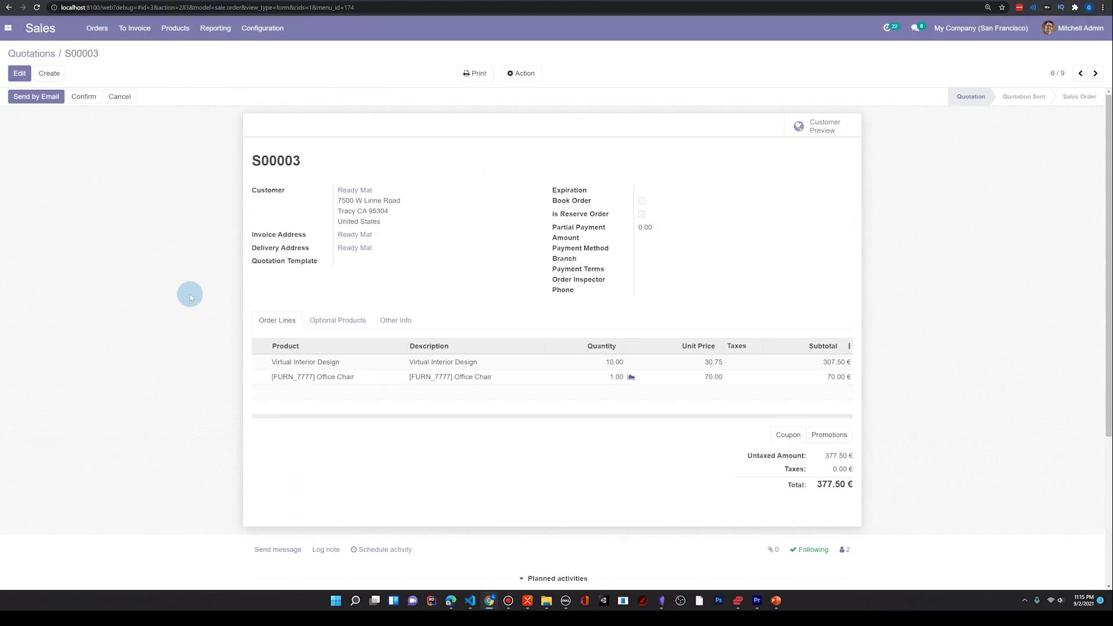
{"action": "left_click", "coordinate": [43, 96]}
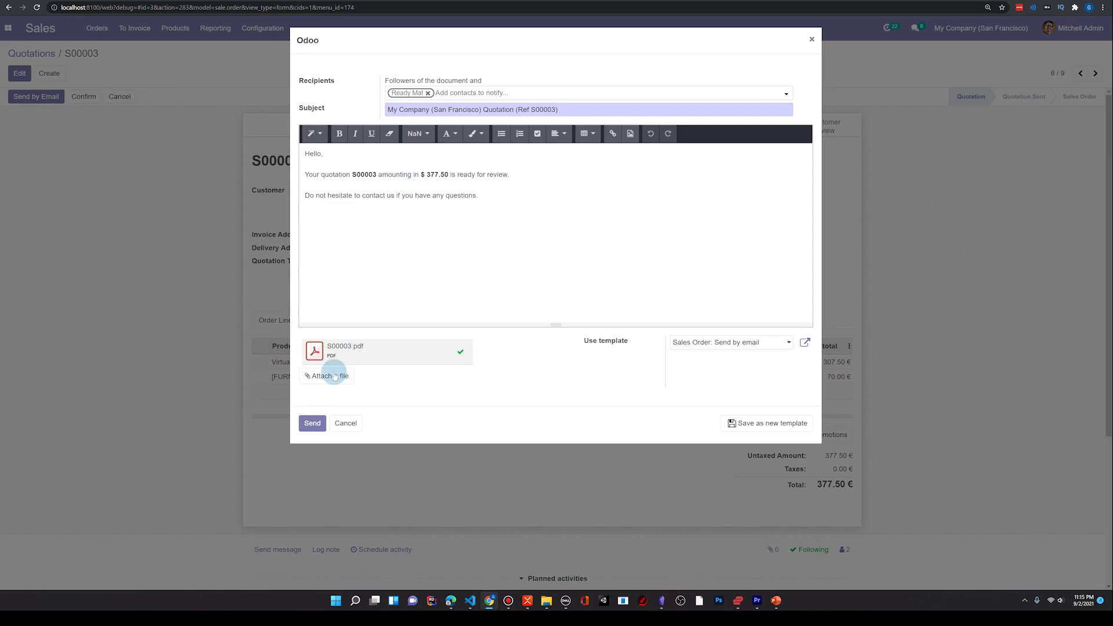
{"action": "left_click", "coordinate": [312, 422]}
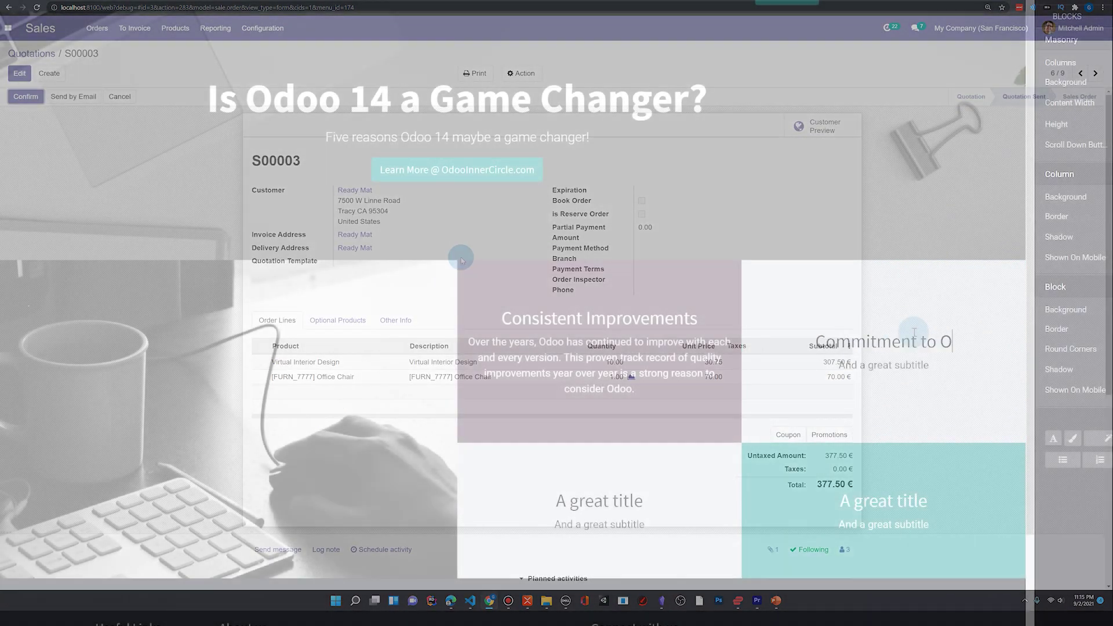
- Complete the 'Commitment to Open Source' heading and its FREE community version paragraph, fixing 'verison' to 'version'
{"action": "type", "text": "Source"}
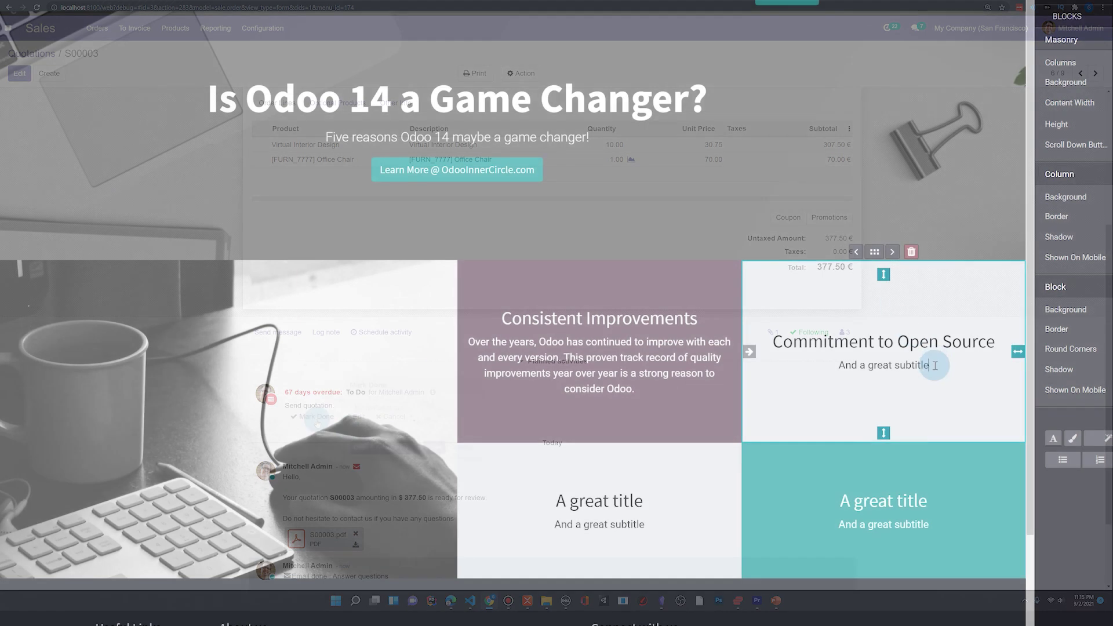
{"action": "left_click_drag", "start_coordinate": [929, 365], "coordinate": [835, 366]}
{"action": "type", "text": "Odoo has mai"}
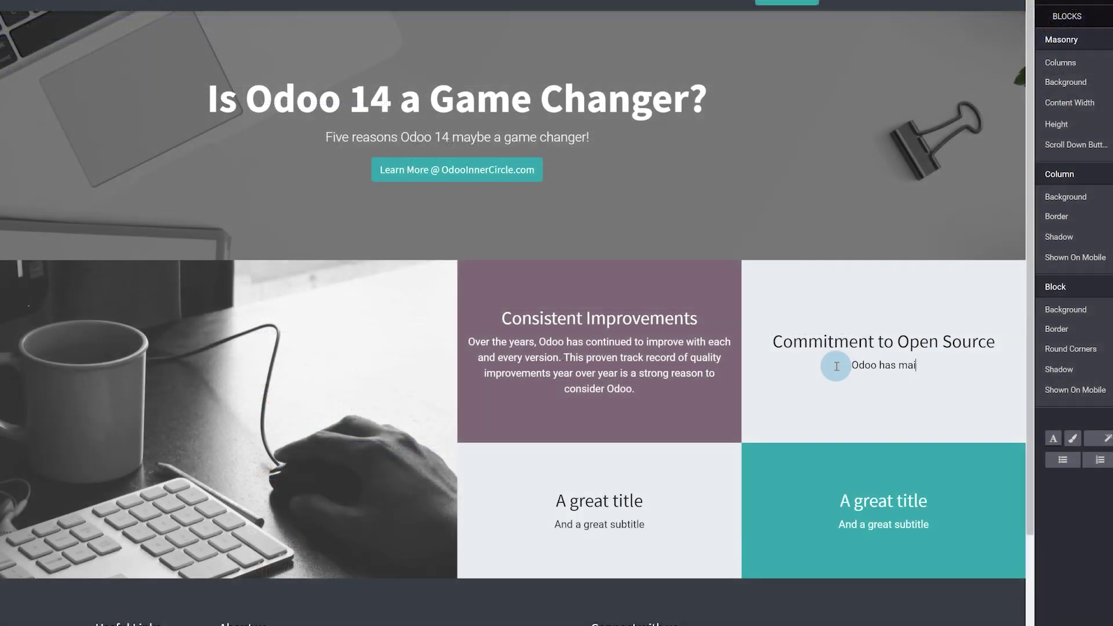
{"action": "type", "text": "ntained commitment to a high qualit"}
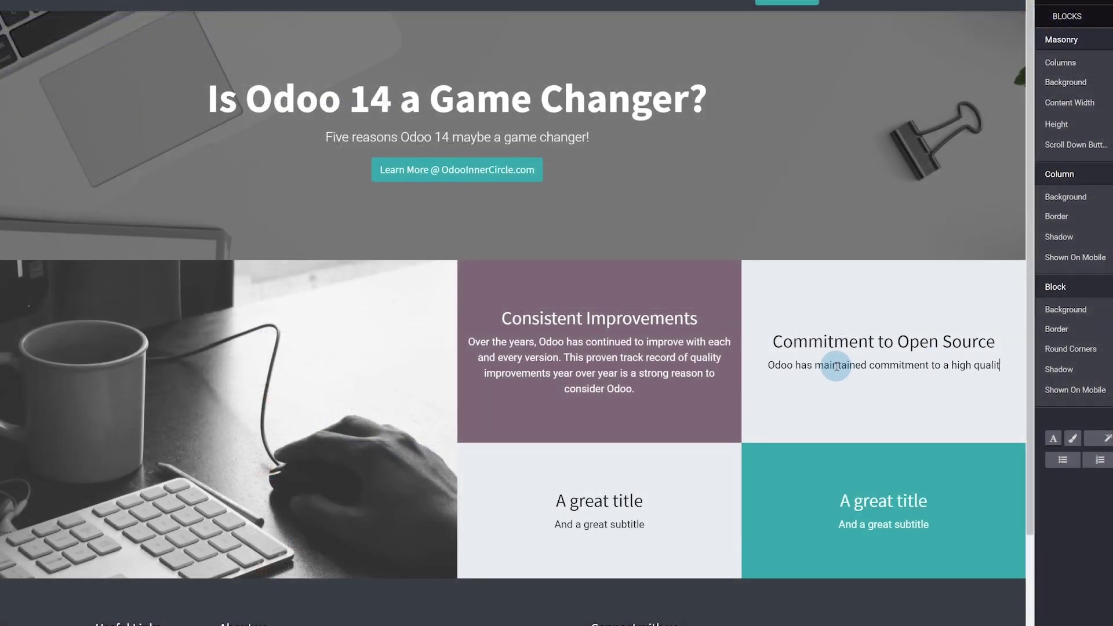
{"action": "type", "text": "y FREE community ve"}
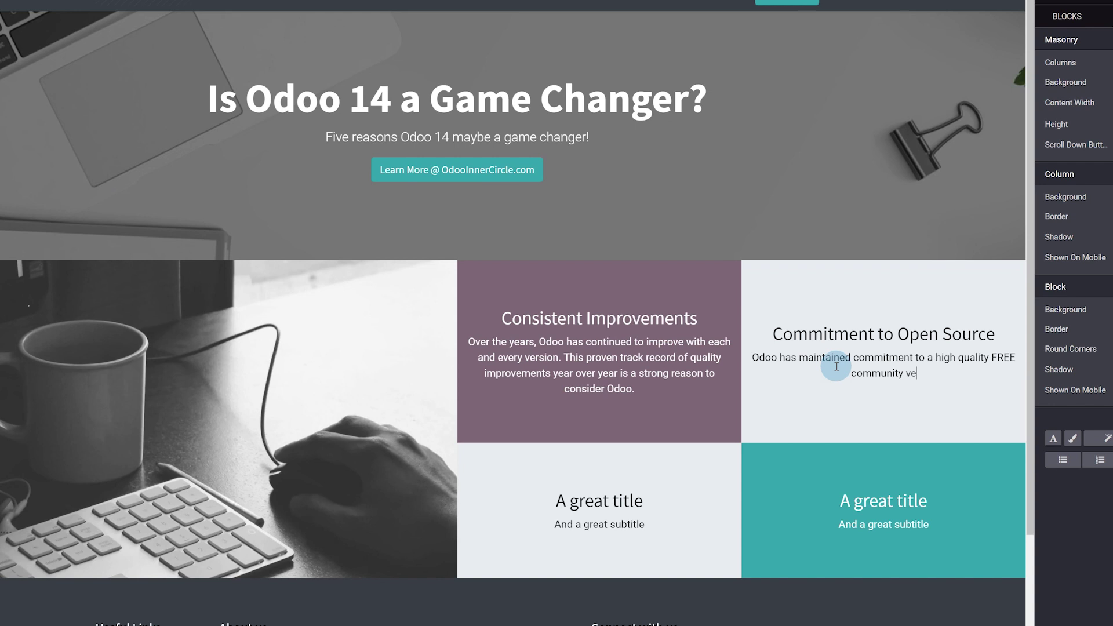
{"action": "type", "text": "rison of Odoo as well"}
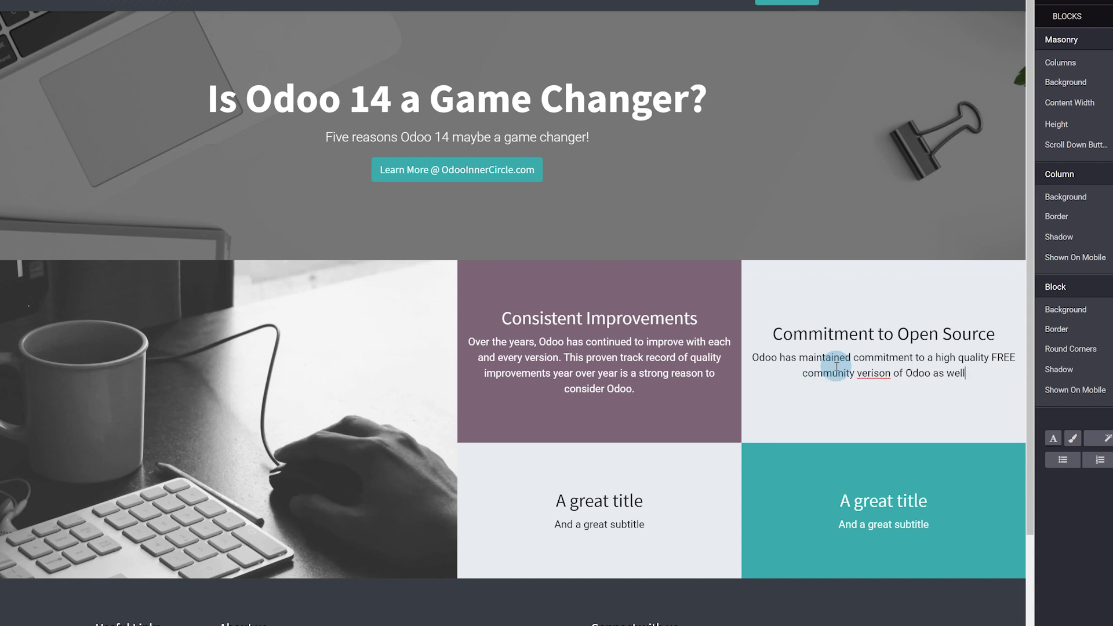
{"action": "type", "text": " as producing an Enterprise "}
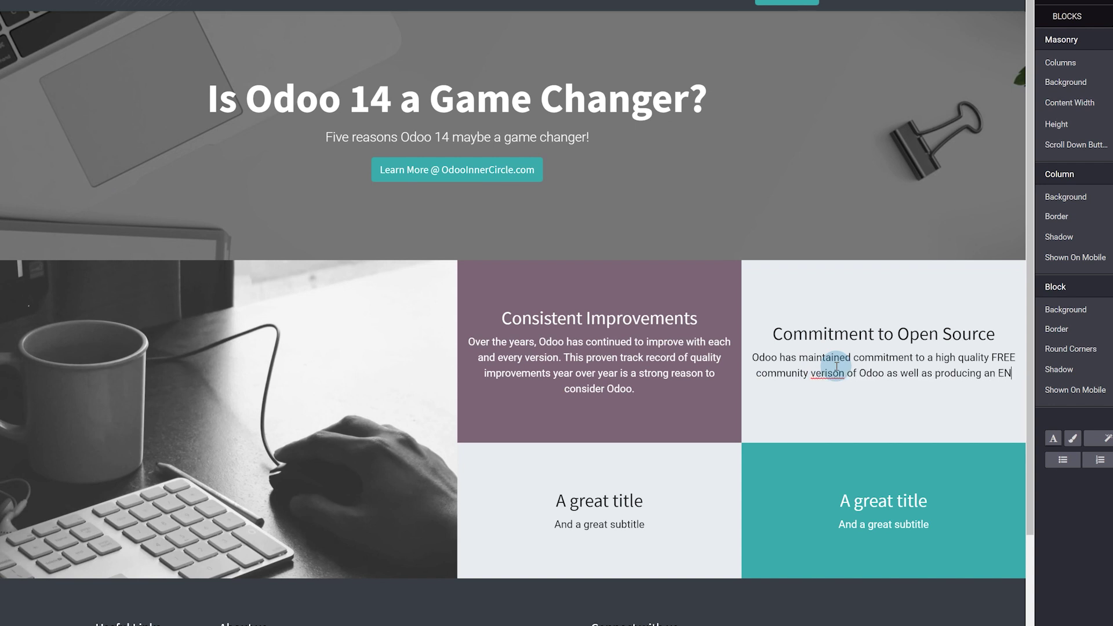
{"action": "type", "text": "option with even more features and"}
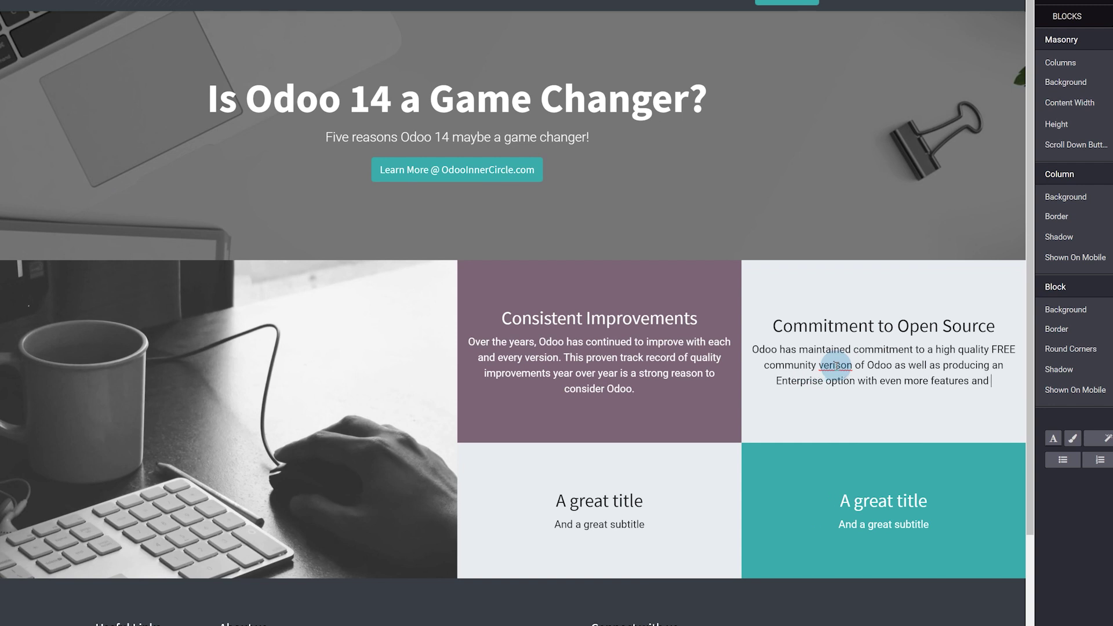
{"action": "type", "text": " quality Support."}
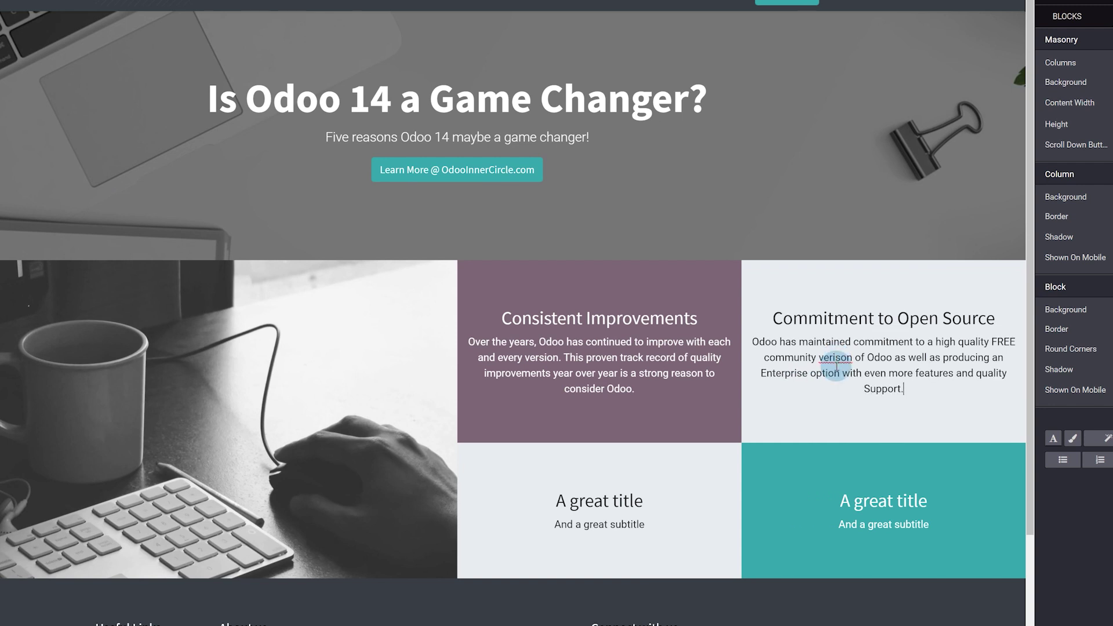
{"action": "left_click", "coordinate": [836, 366]}
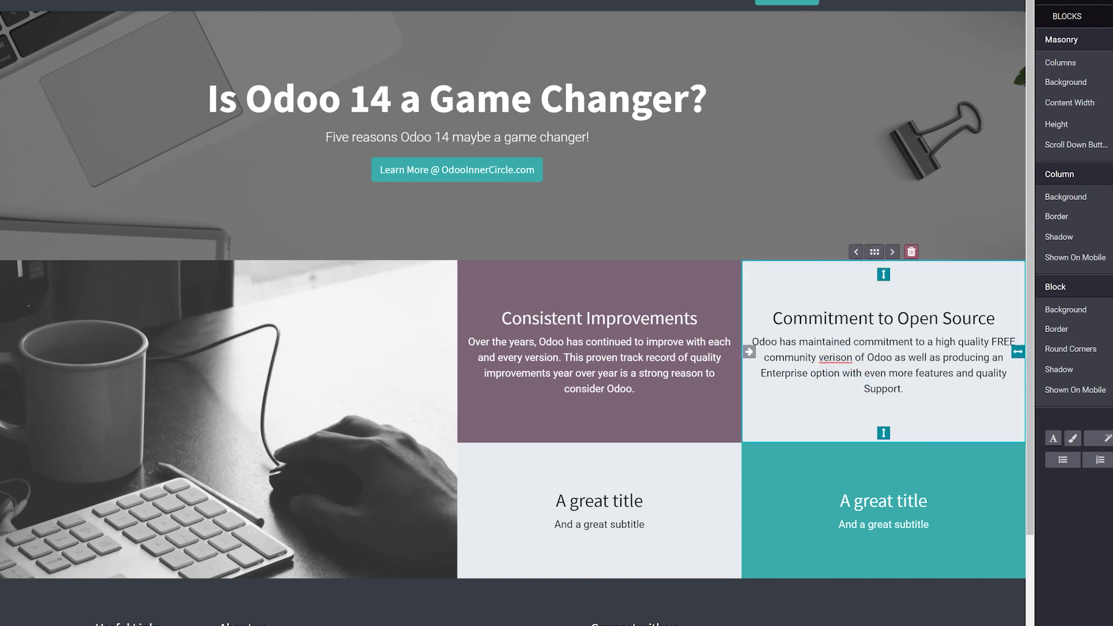
{"action": "double_click", "coordinate": [836, 357]}
{"action": "type", "text": "version"}
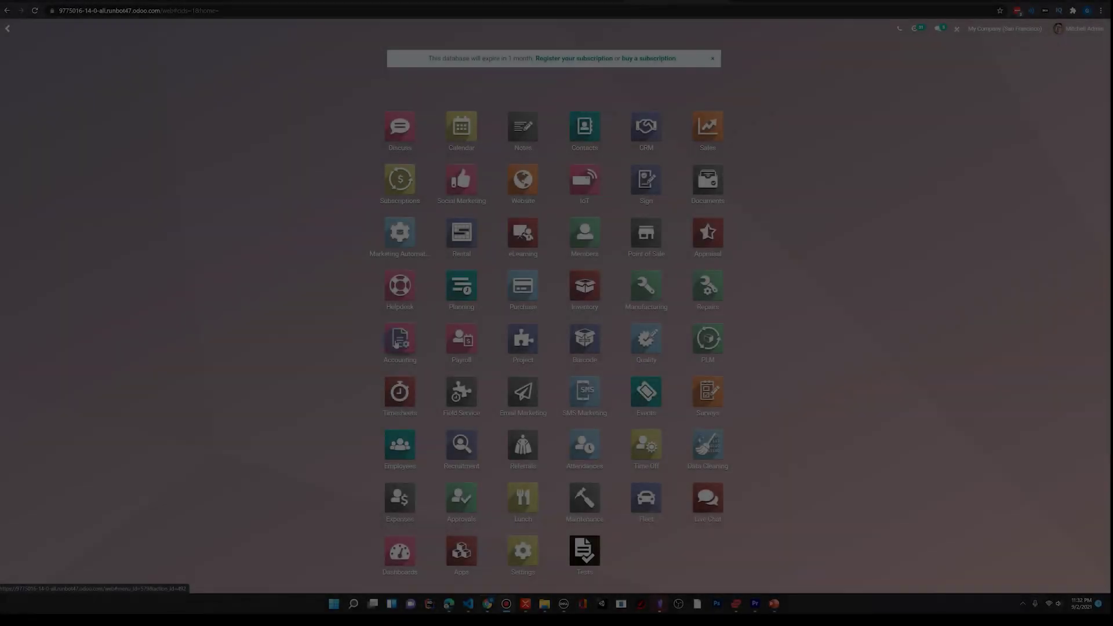
- In Accounting, open the second draft vendor bill awaiting validation
{"action": "left_click", "coordinate": [397, 341]}
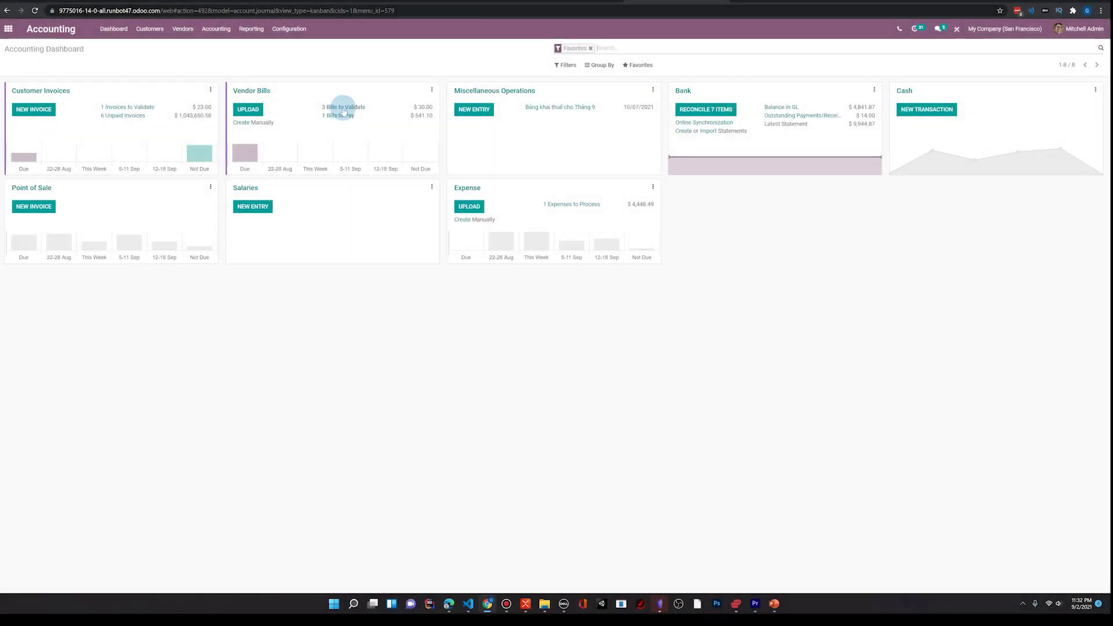
{"action": "left_click", "coordinate": [343, 114]}
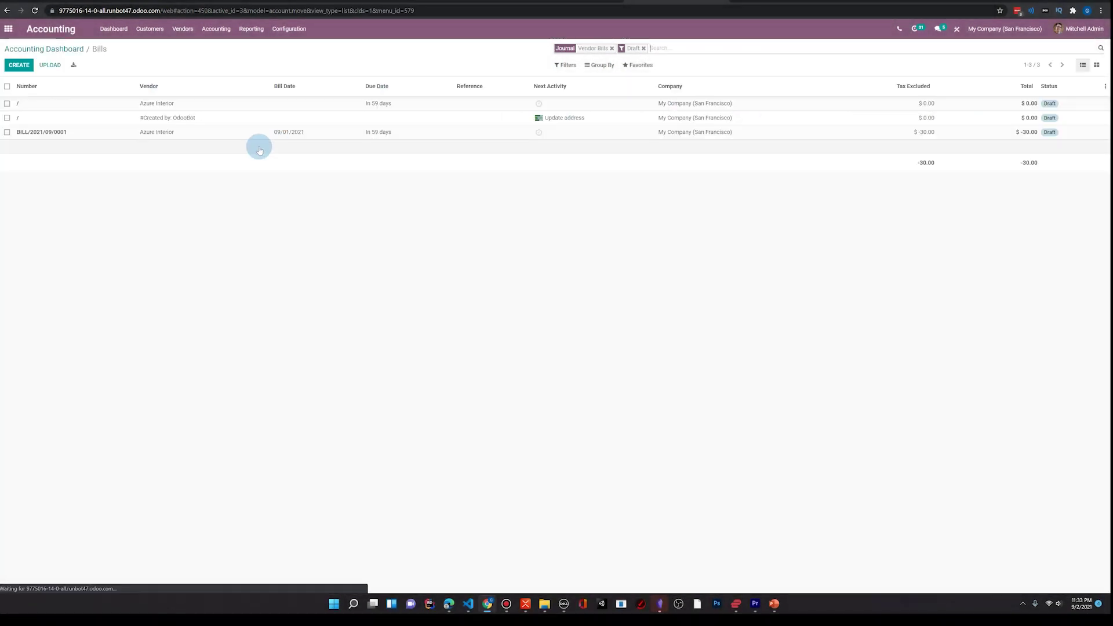
{"action": "left_click", "coordinate": [159, 121]}
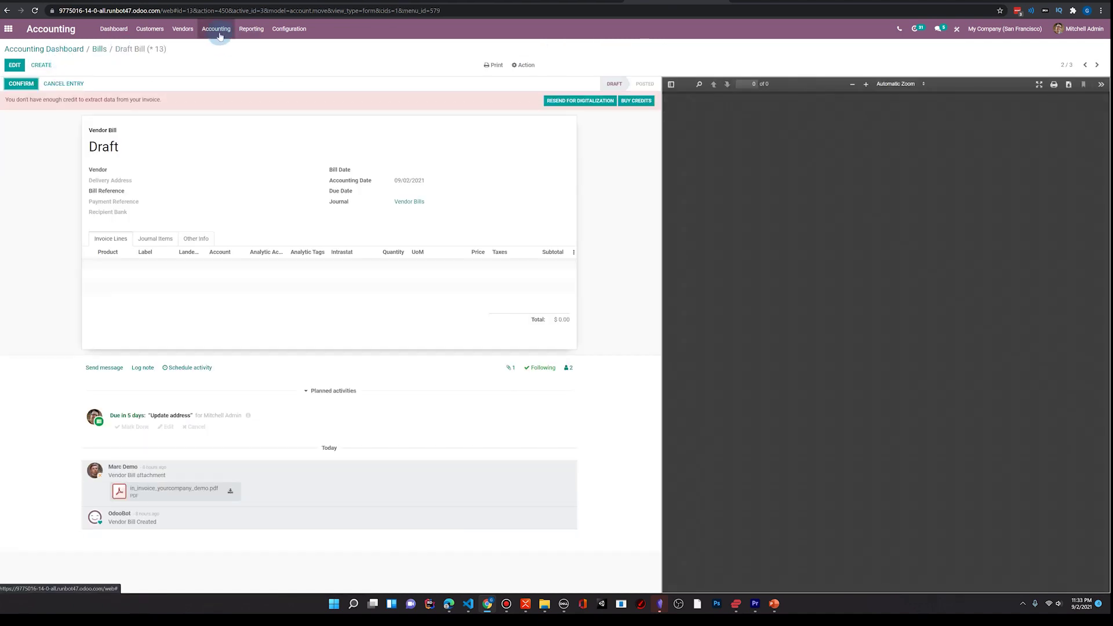
- Show the General Ledger with the 111110 and 121000 account groups expanded
{"action": "left_click", "coordinate": [219, 32]}
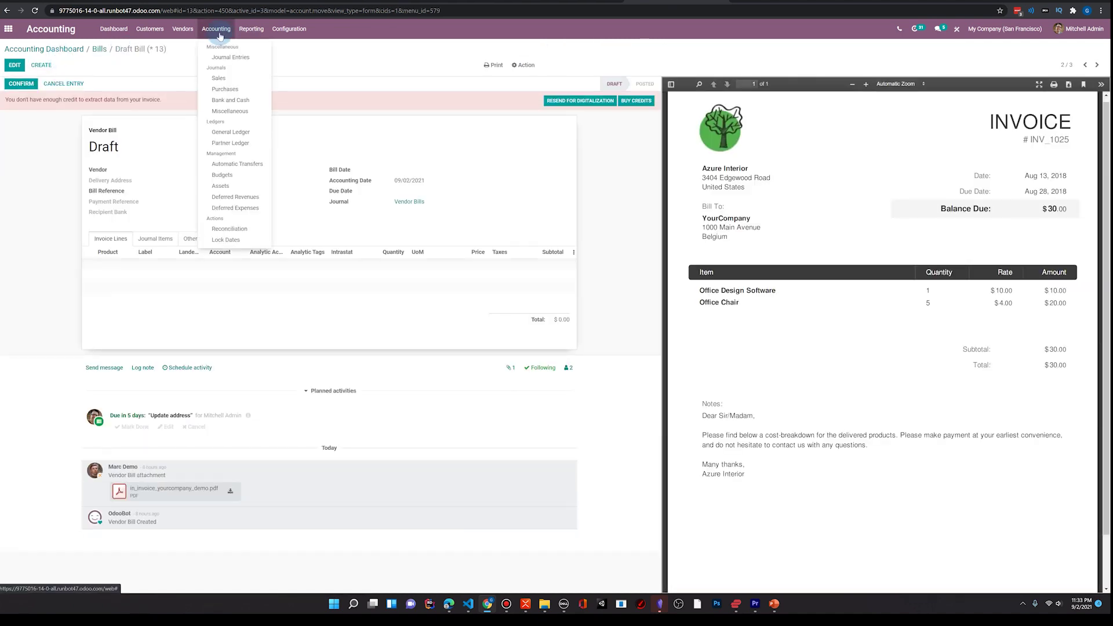
{"action": "left_click", "coordinate": [244, 133]}
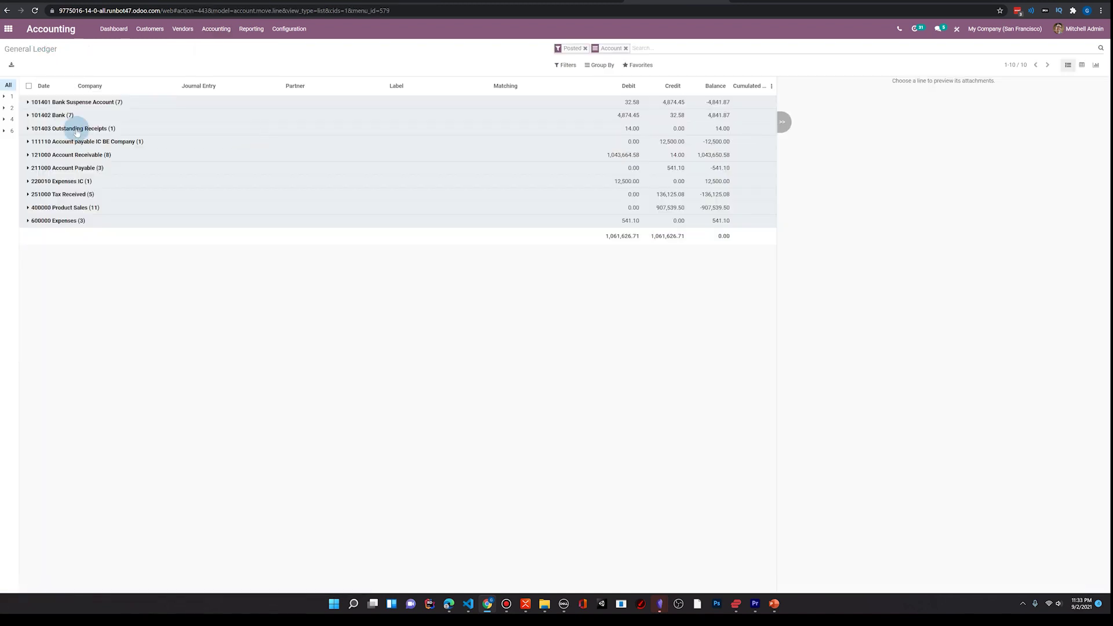
{"action": "left_click", "coordinate": [27, 142]}
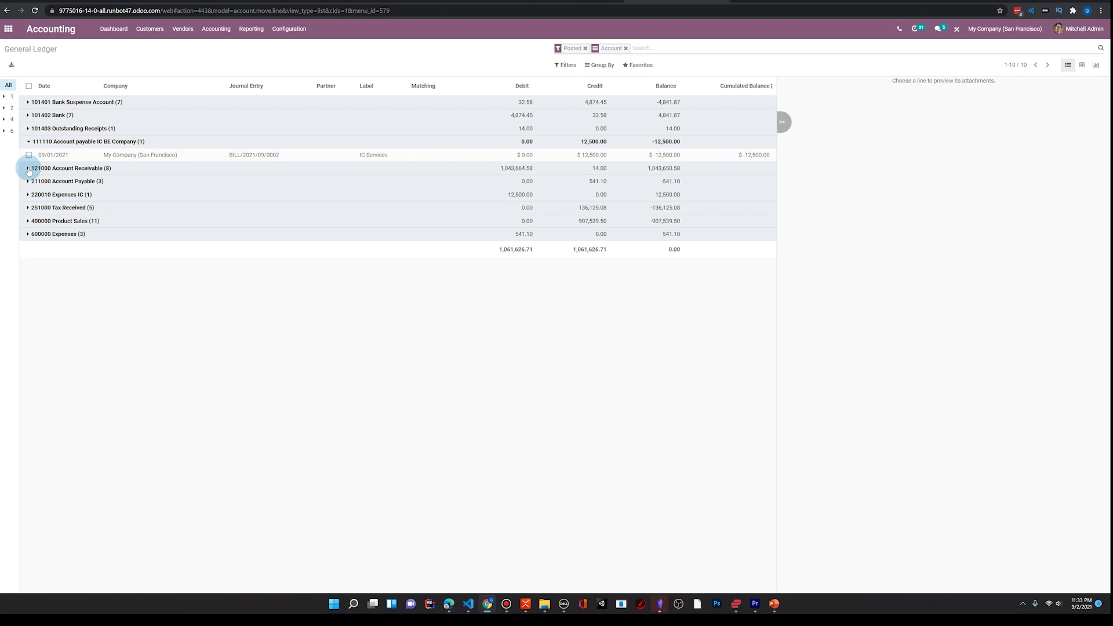
{"action": "left_click", "coordinate": [28, 168]}
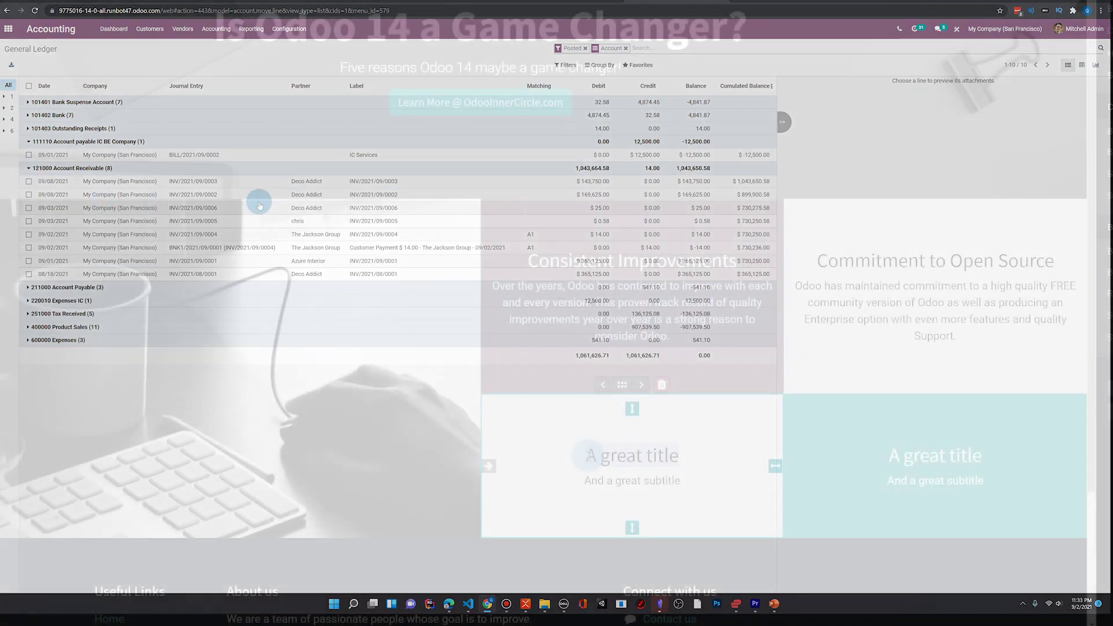
- Finish the 'Best in Class Business Framework' heading and type its description ending 'OdooERP system.'
{"action": "type", "text": "in Class Business"}
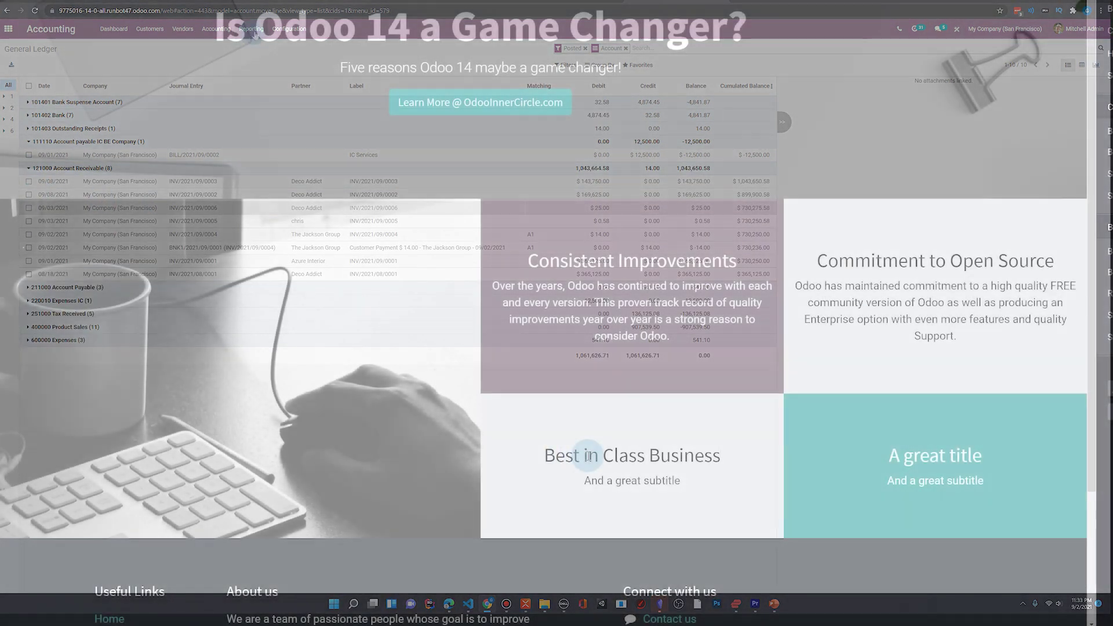
{"action": "type", "text": " Framework"}
{"action": "left_click_drag", "start_coordinate": [690, 481], "coordinate": [568, 472]}
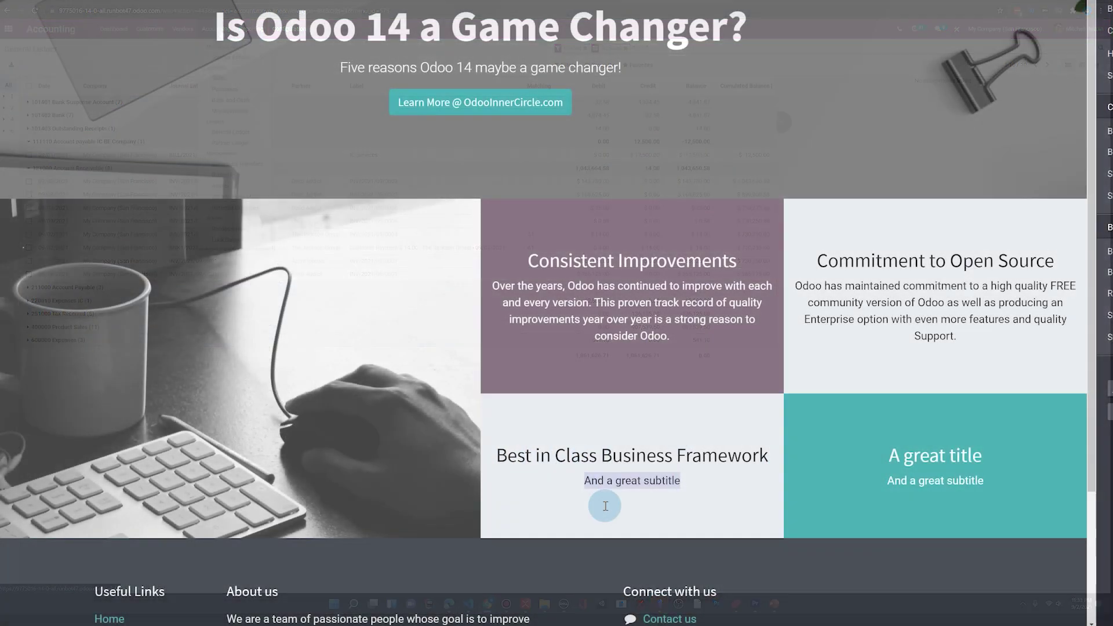
{"action": "type", "text": "Odoo's framework is"}
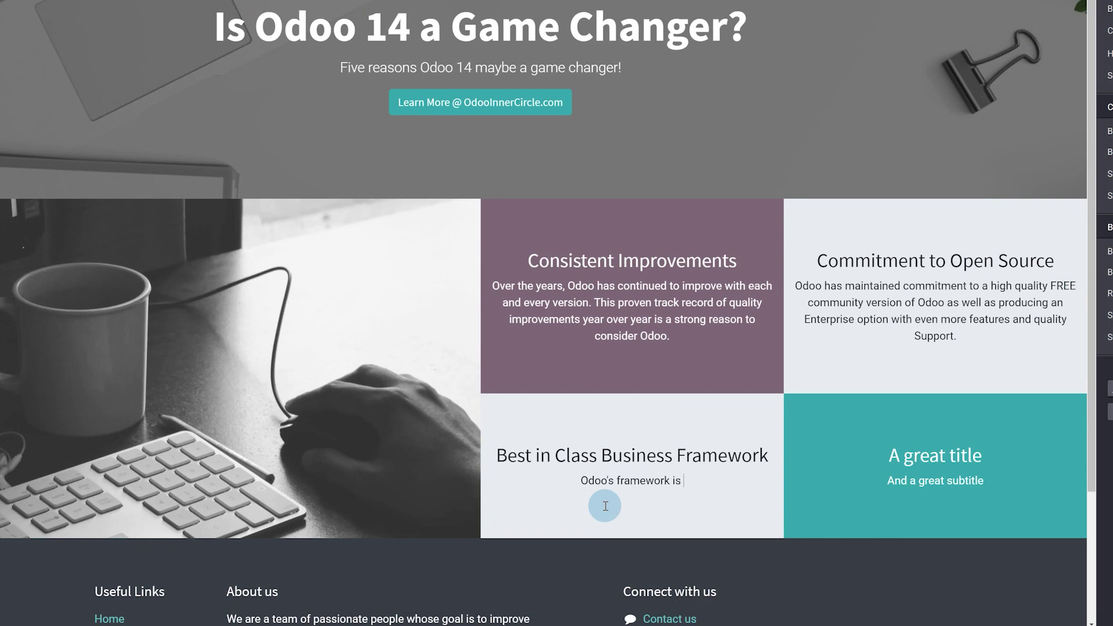
{"action": "type", "text": "g Odoo far more easy to accomplish than"}
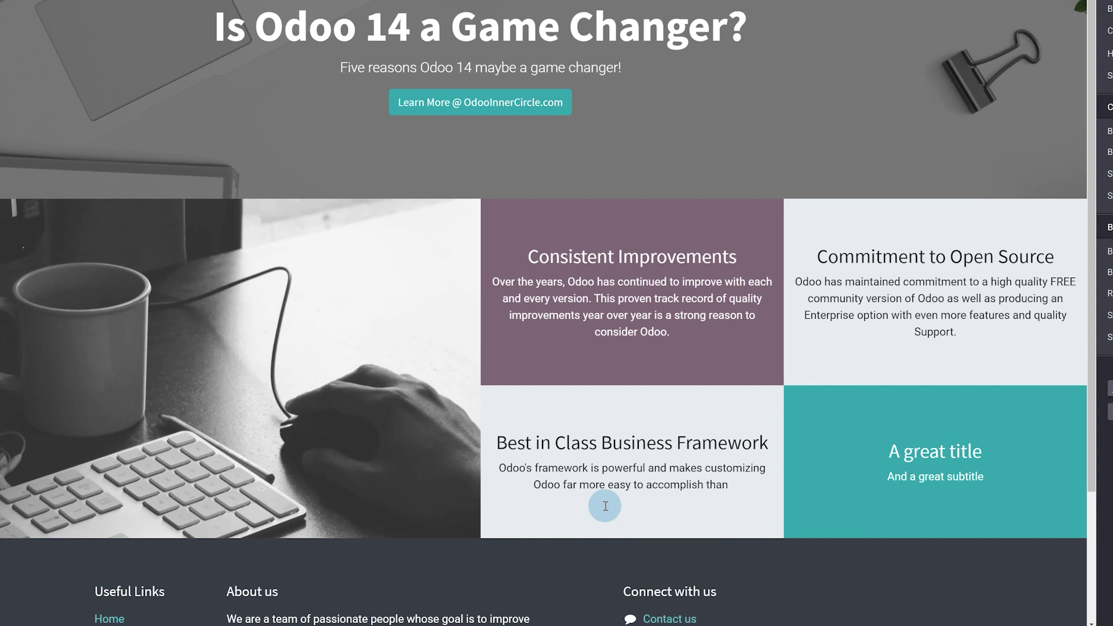
{"action": "type", "text": "ERP"}
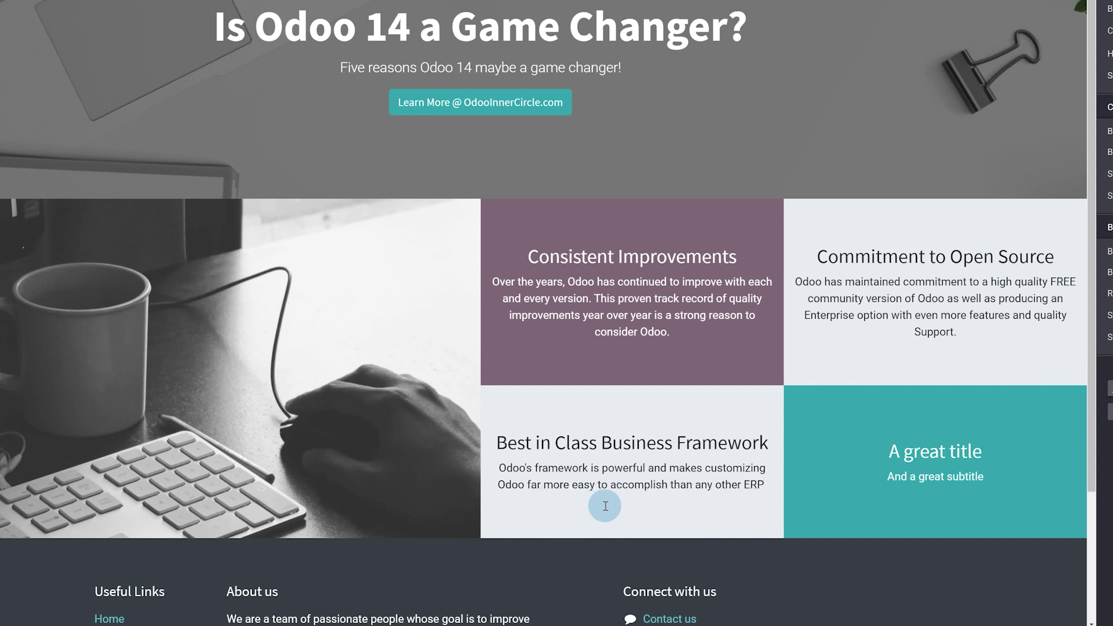
{"action": "type", "text": " system."}
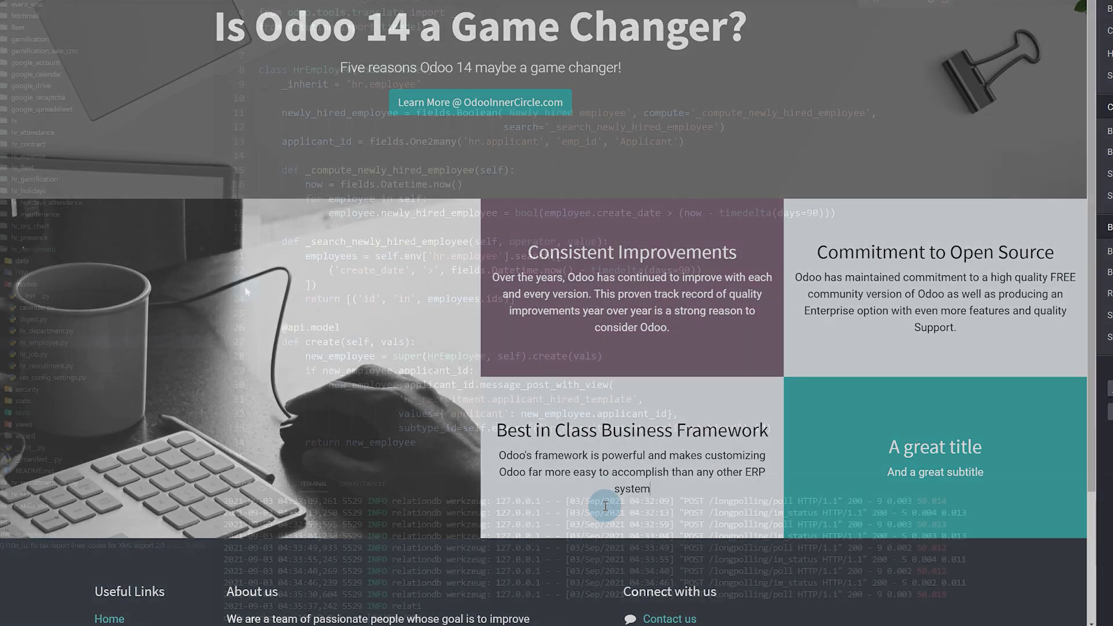
- Look through calendar.py and __manifest__.py of the hr_recruitment module
{"action": "left_click", "coordinate": [605, 506]}
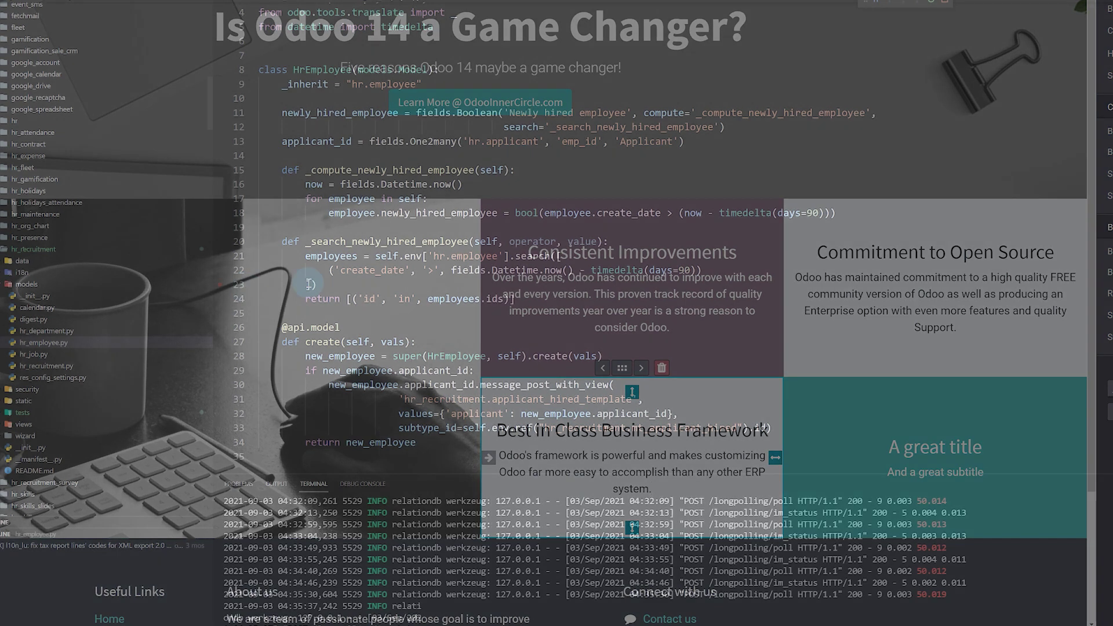
{"action": "scroll", "coordinate": [328, 268], "scroll_direction": "down", "scroll_amount": 2}
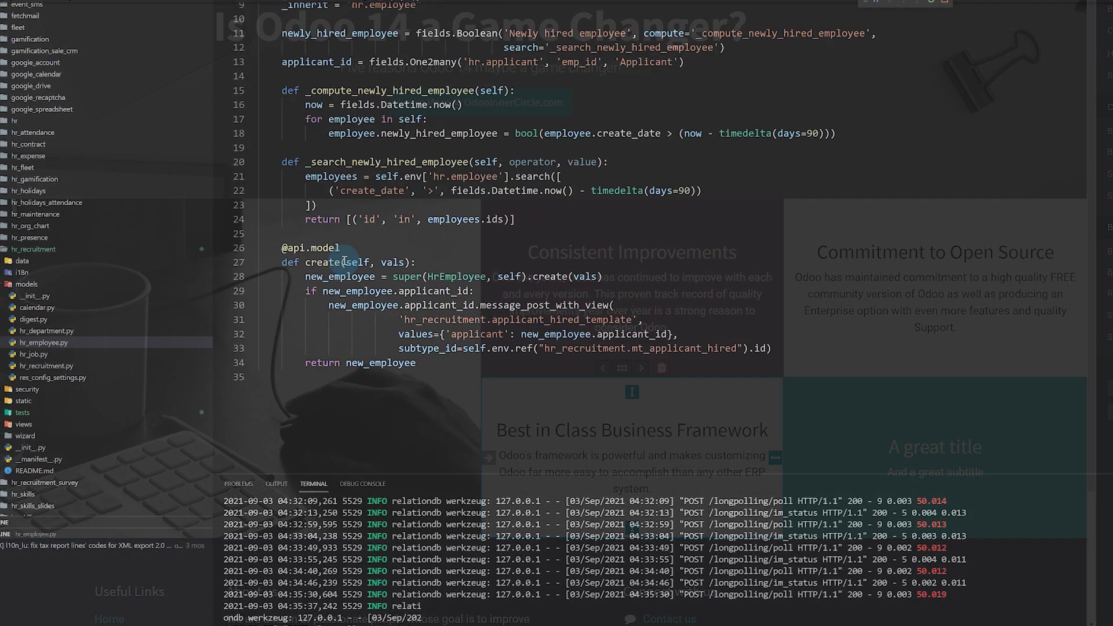
{"action": "scroll", "coordinate": [343, 262], "scroll_direction": "up", "scroll_amount": 3}
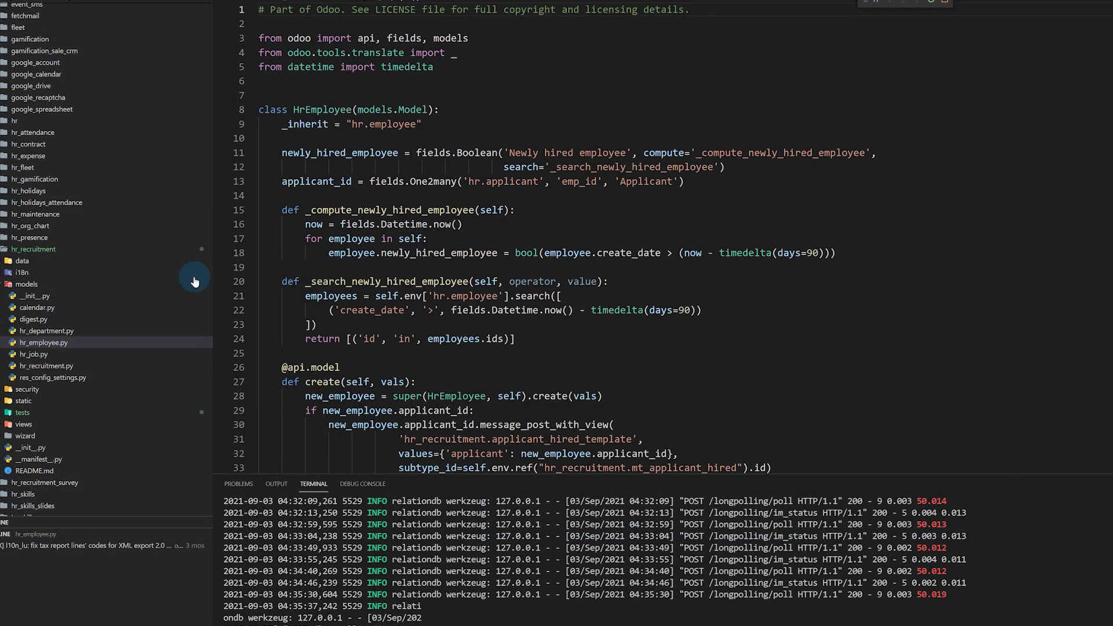
{"action": "left_click", "coordinate": [35, 308]}
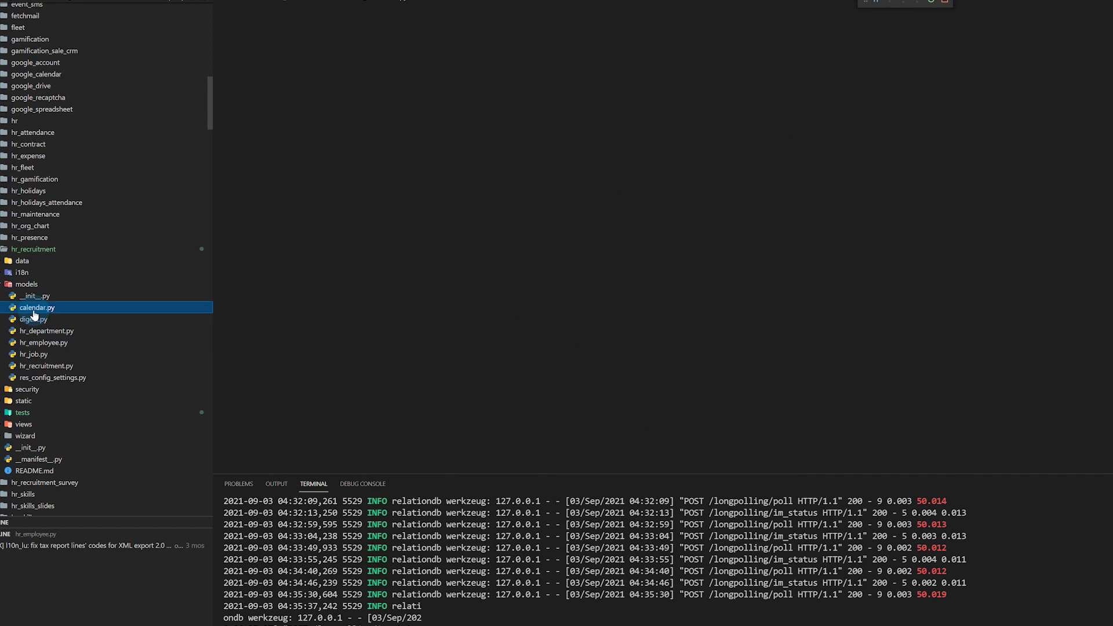
{"action": "scroll", "coordinate": [449, 288], "scroll_direction": "down", "scroll_amount": 5}
{"action": "scroll", "coordinate": [446, 288], "scroll_direction": "down", "scroll_amount": 1}
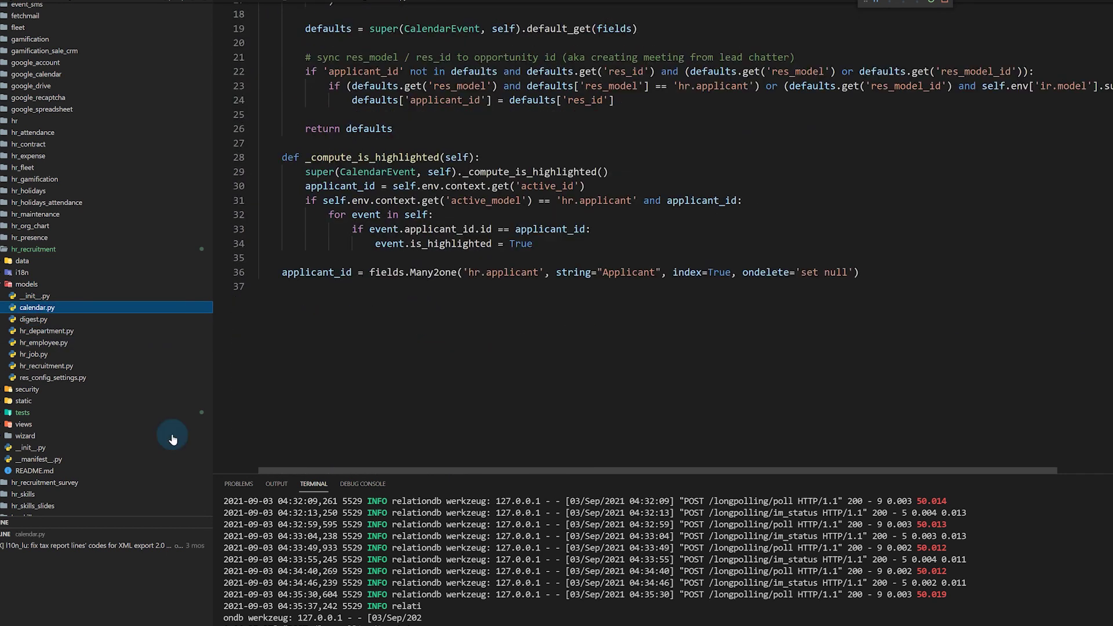
{"action": "scroll", "coordinate": [27, 440], "scroll_direction": "down", "scroll_amount": 3}
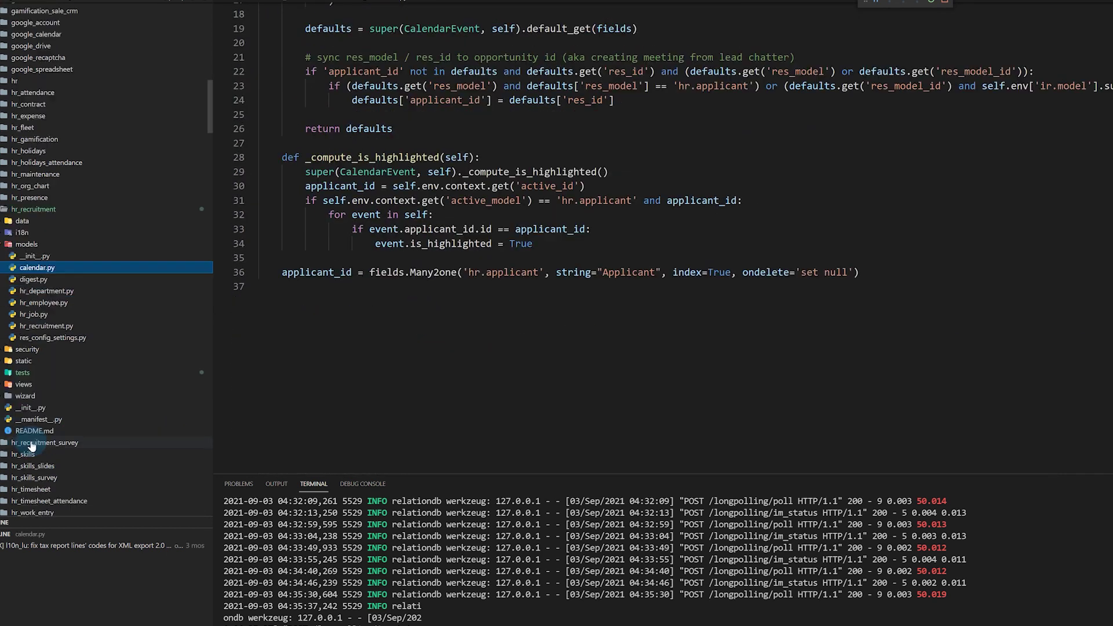
{"action": "left_click", "coordinate": [44, 381]}
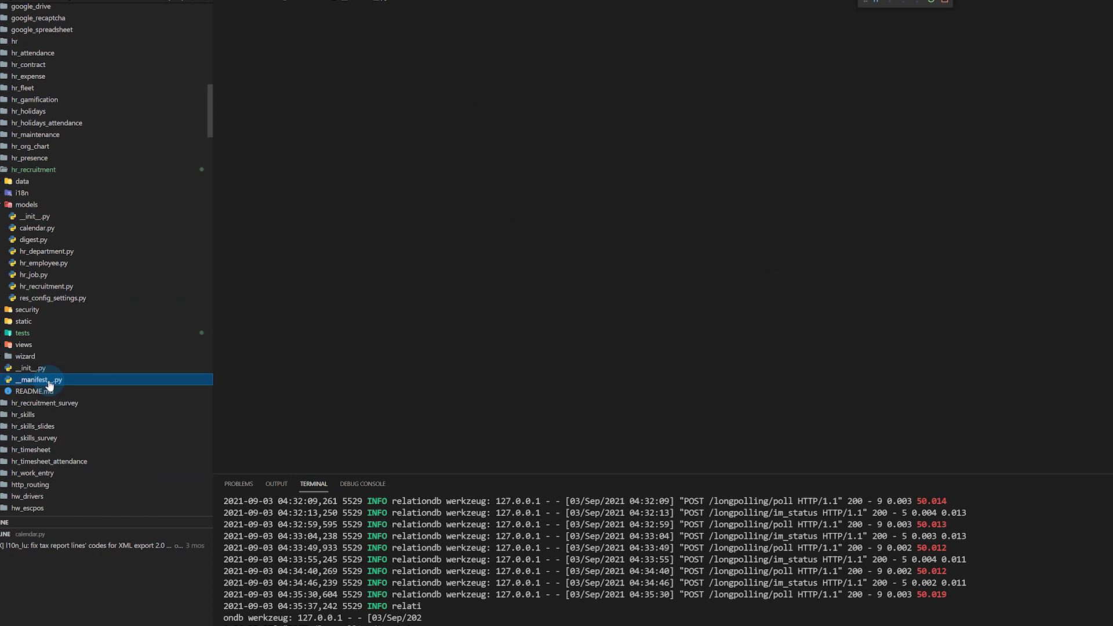
{"action": "scroll", "coordinate": [480, 318], "scroll_direction": "down", "scroll_amount": 3}
{"action": "scroll", "coordinate": [480, 318], "scroll_direction": "down", "scroll_amount": 3}
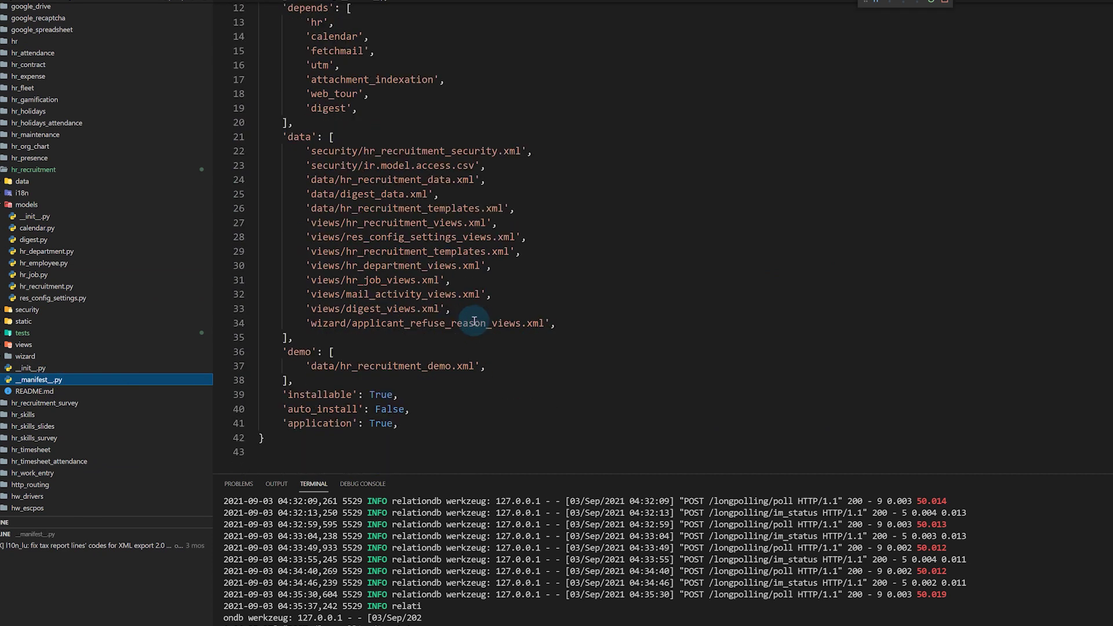
- Open digest.py and hr_department.py, then read through hr_job.py
{"action": "left_click", "coordinate": [26, 244]}
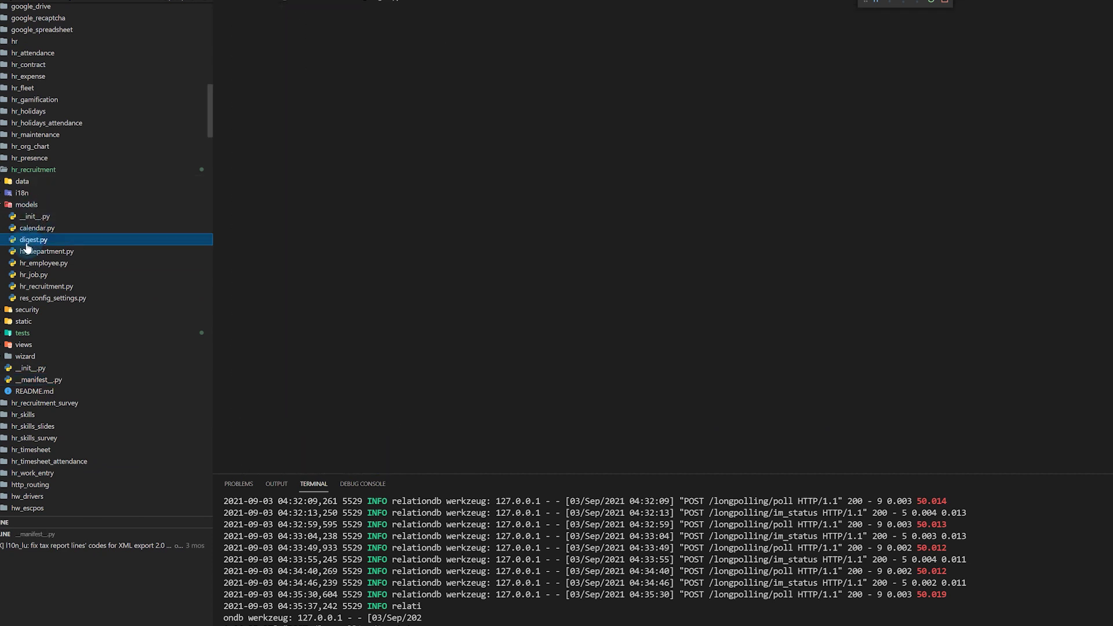
{"action": "left_click", "coordinate": [35, 254]}
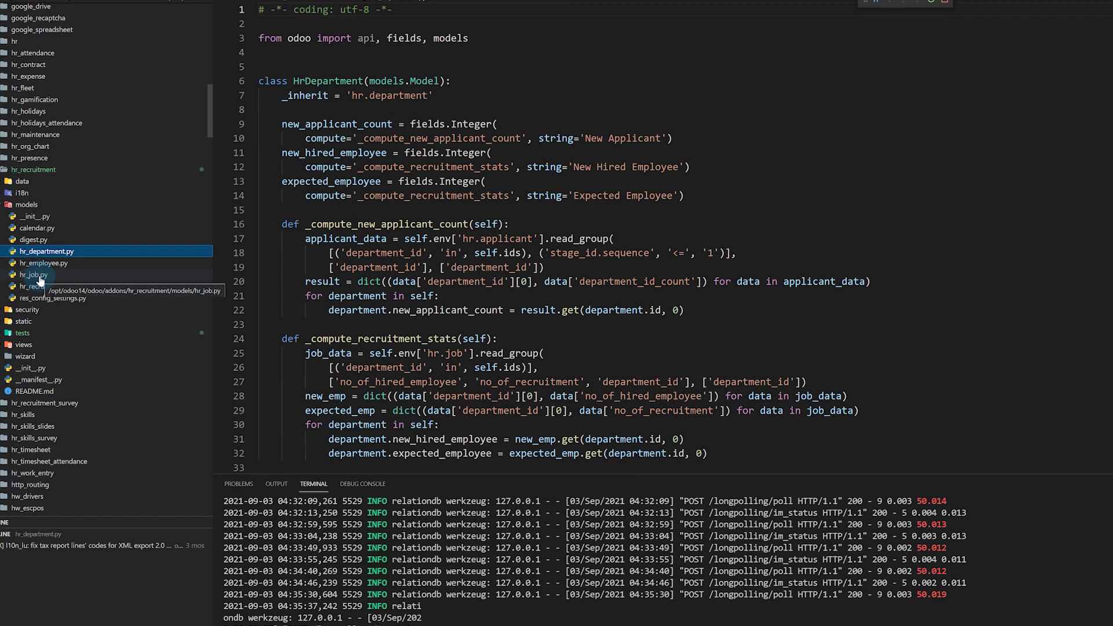
{"action": "left_click", "coordinate": [41, 279]}
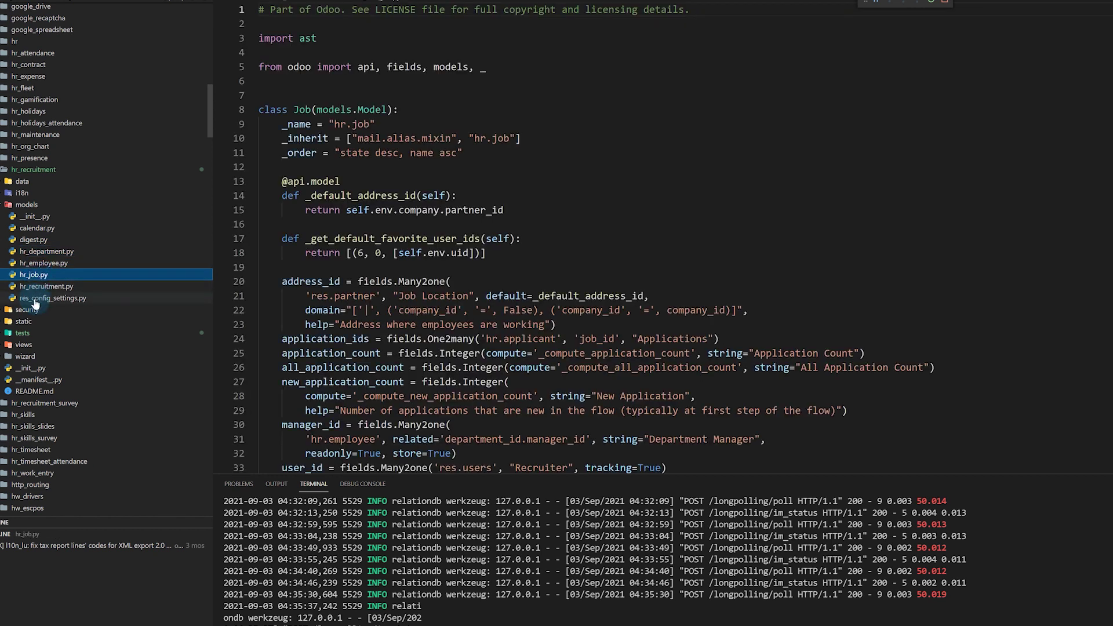
{"action": "scroll", "coordinate": [435, 358], "scroll_direction": "down", "scroll_amount": 2}
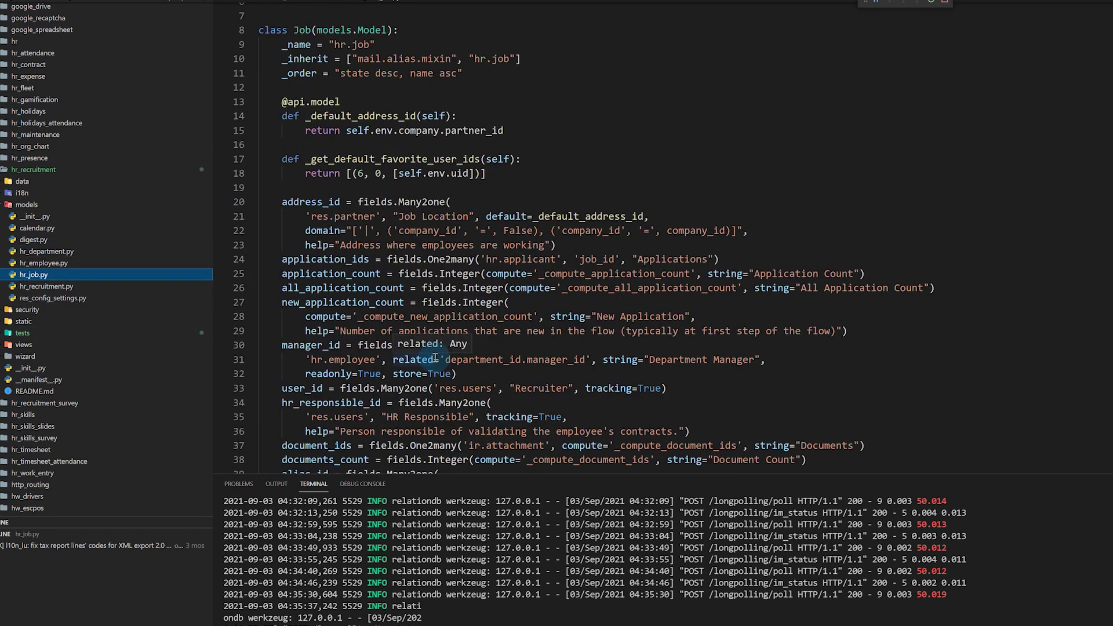
{"action": "scroll", "coordinate": [771, 347], "scroll_direction": "down", "scroll_amount": 4}
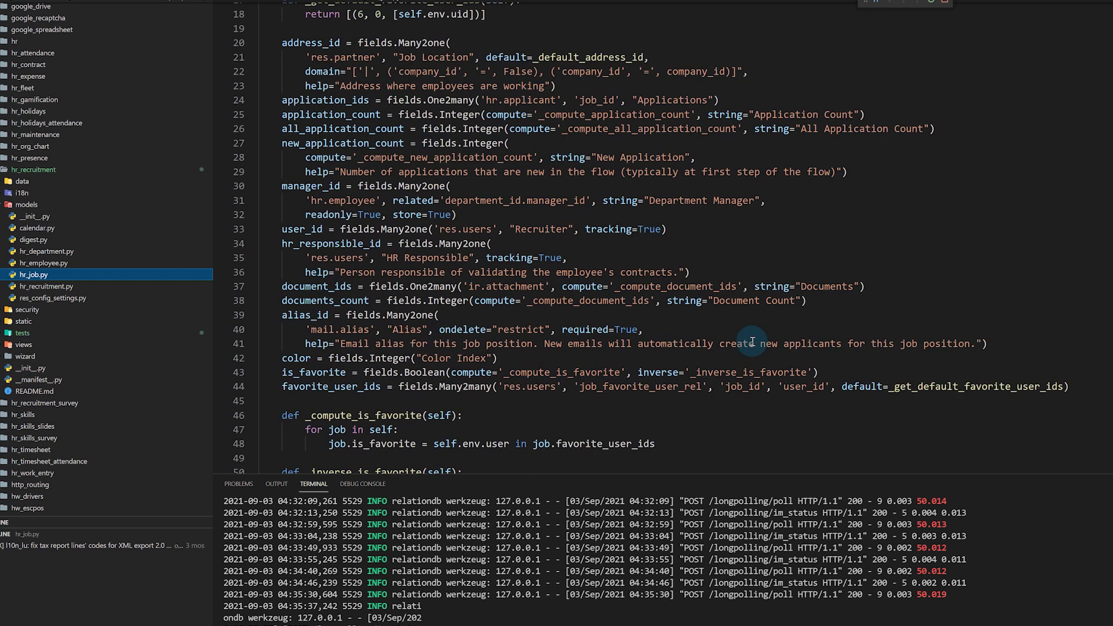
{"action": "scroll", "coordinate": [748, 345], "scroll_direction": "down", "scroll_amount": 3}
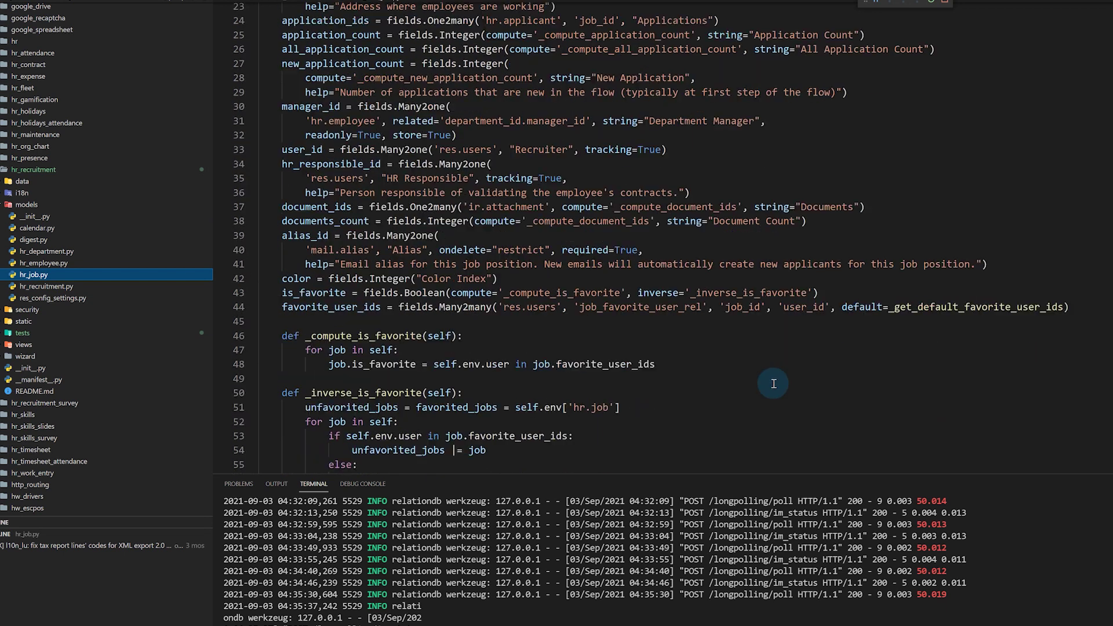
{"action": "scroll", "coordinate": [775, 386], "scroll_direction": "down", "scroll_amount": 2}
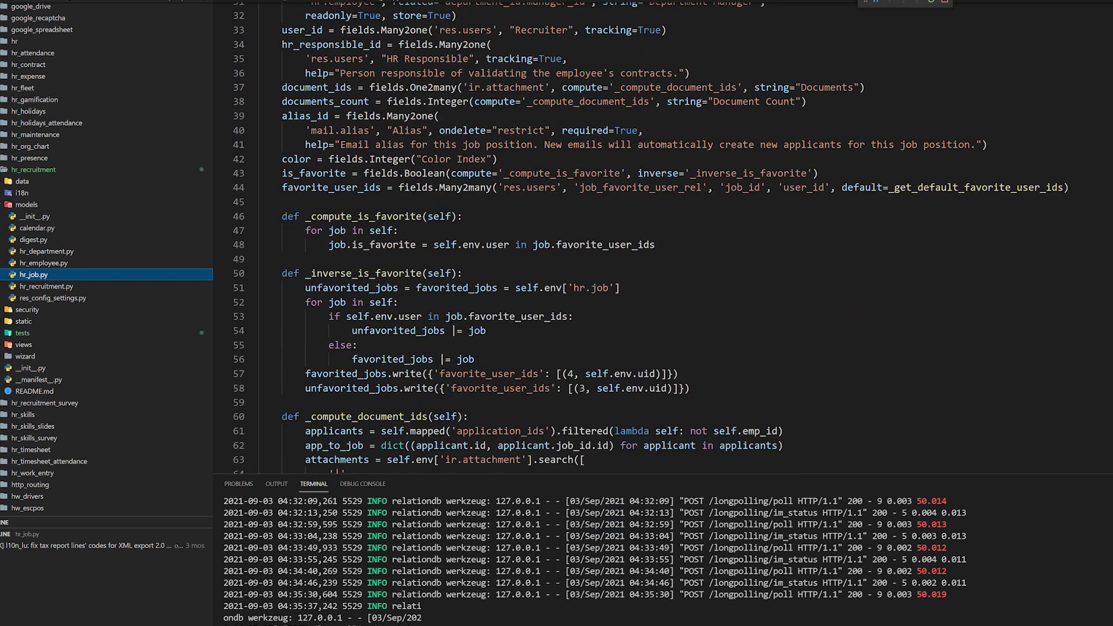
{"action": "left_click", "coordinate": [367, 142]}
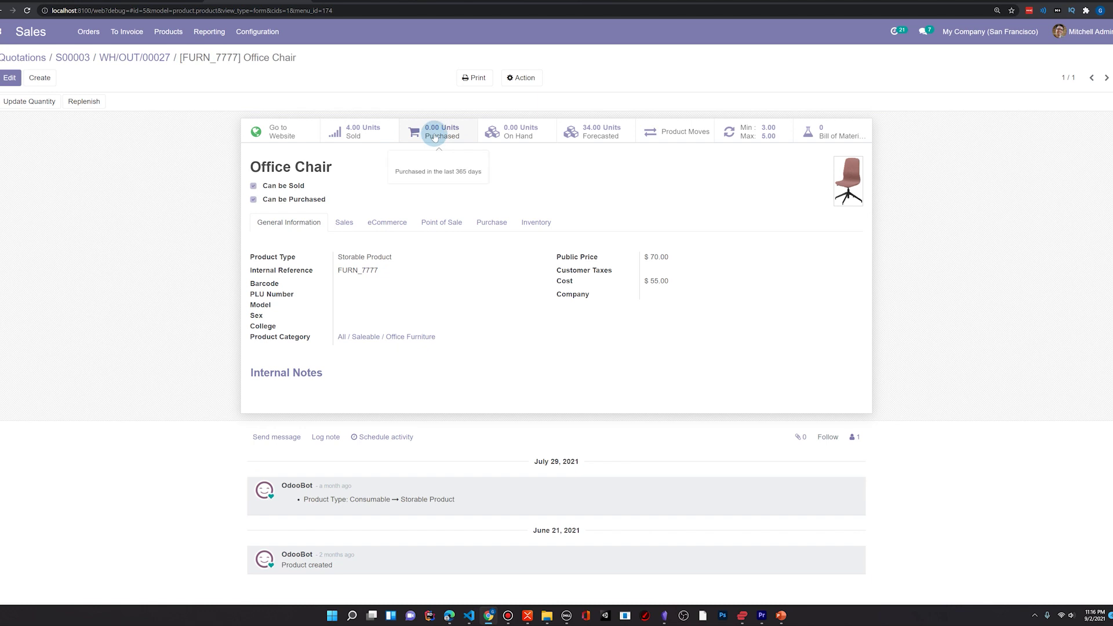
- Open the Gemini Furniture vendor record from the Office Chair's Purchase vendor list
{"action": "left_click", "coordinate": [487, 225]}
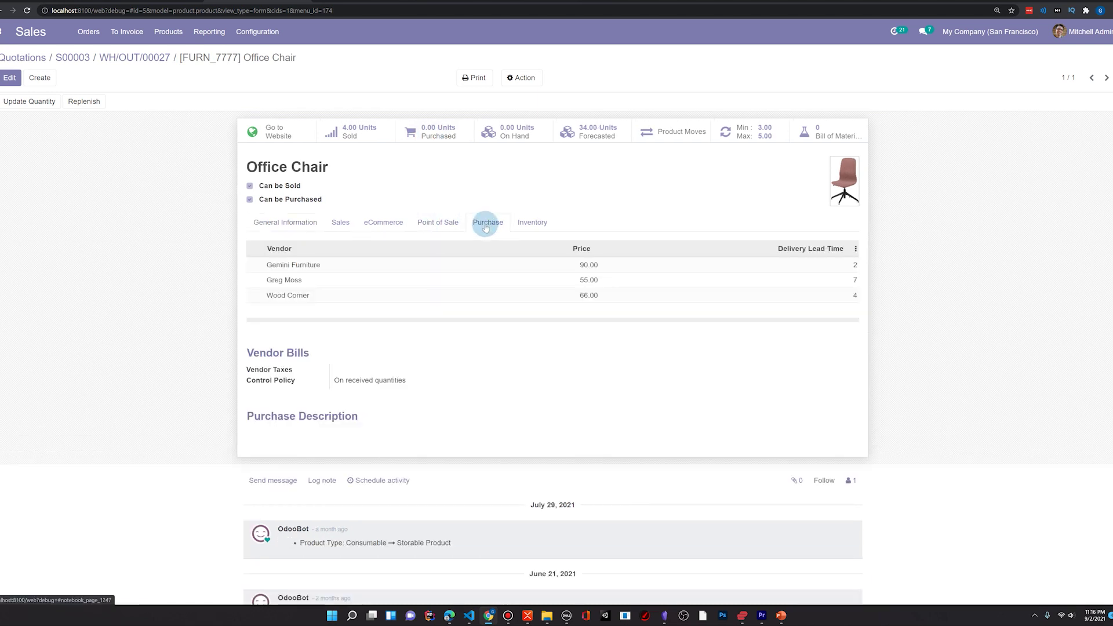
{"action": "left_click", "coordinate": [297, 265]}
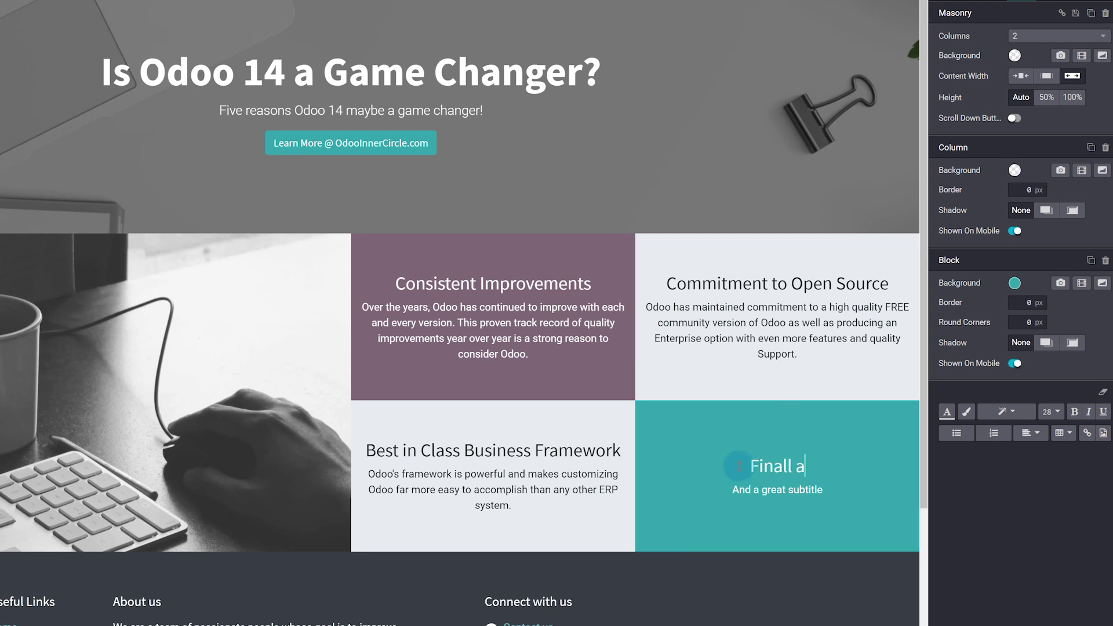
- Finish the teal tile heading 'Finally a AAA Web Designer' and type its quality web sites subtitle
{"action": "type", "text": "b Designer"}
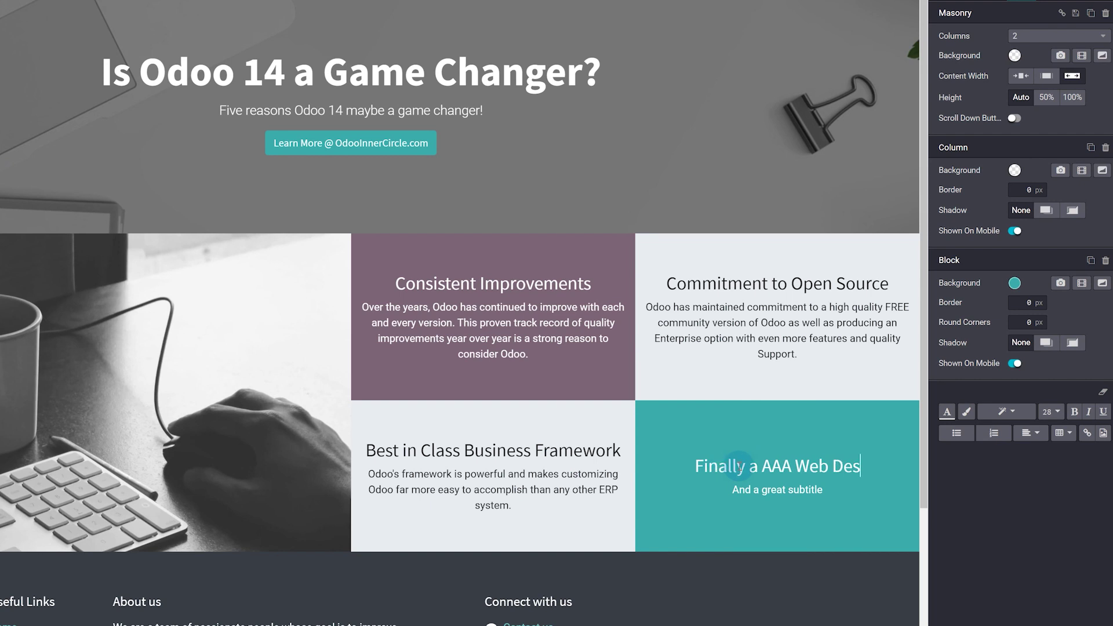
{"action": "left_click", "coordinate": [828, 494]}
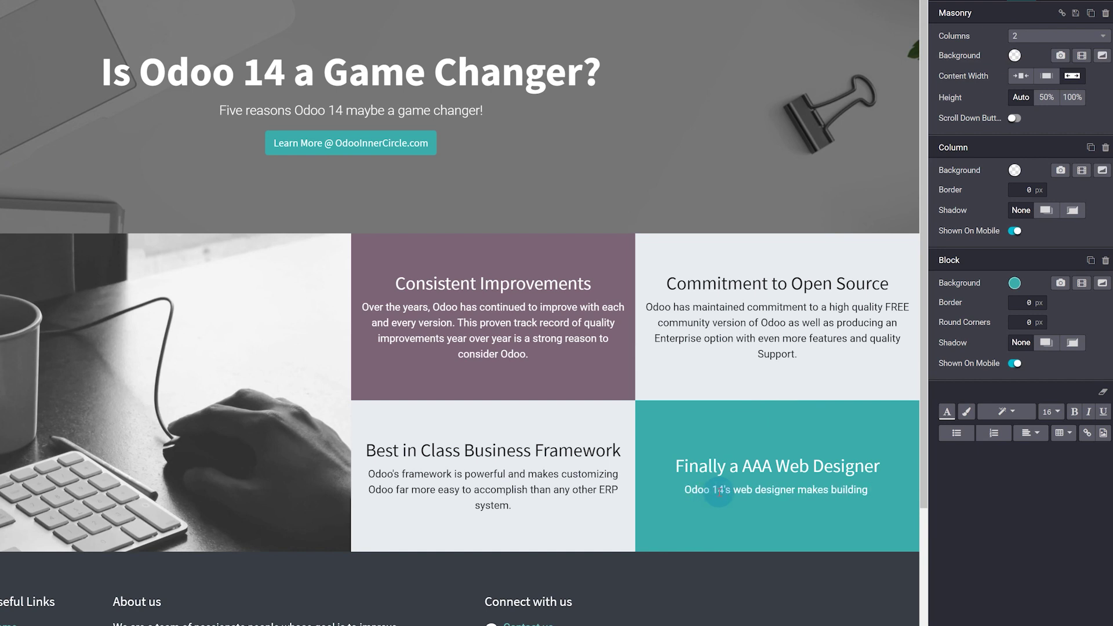
{"action": "type", "text": "ty web sites fast and easy."}
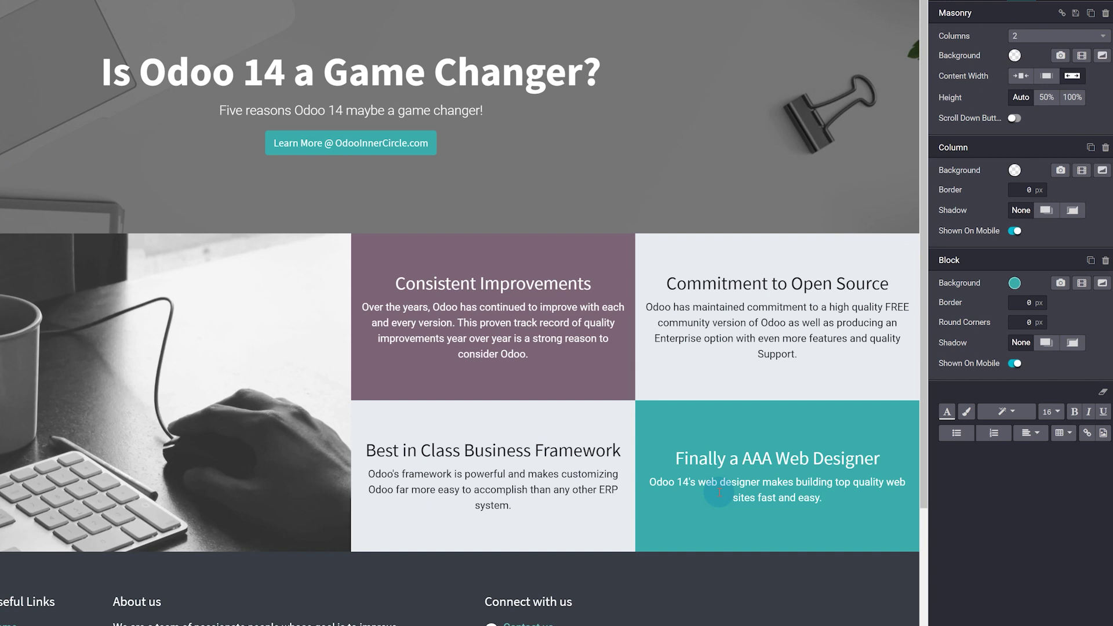
{"action": "scroll", "coordinate": [719, 491], "scroll_direction": "down", "scroll_amount": 3}
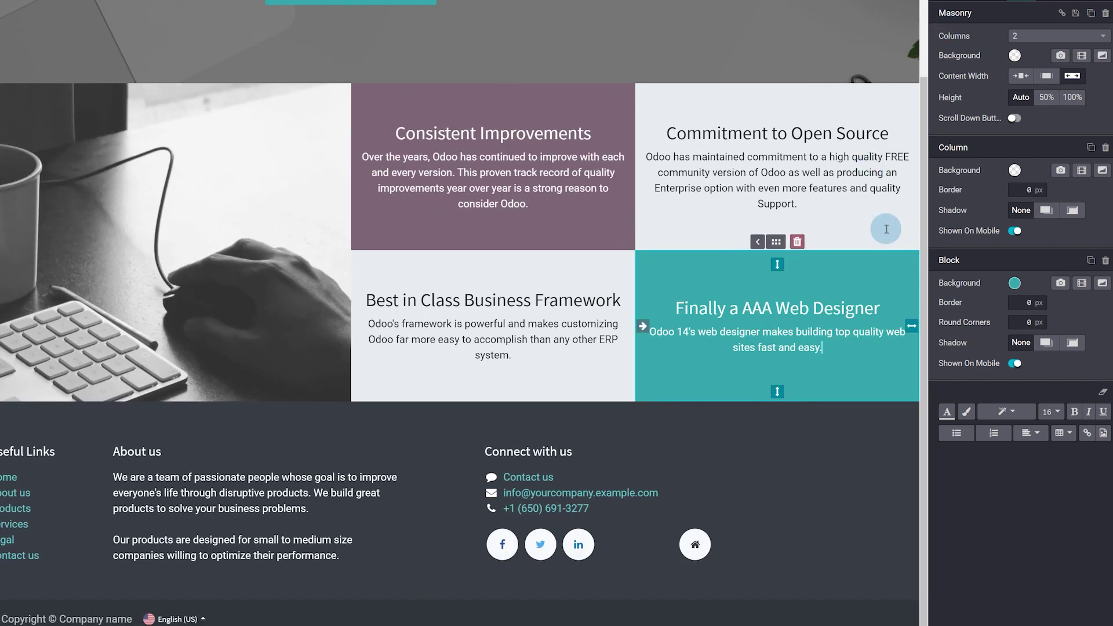
- Add a Features section with headings Easy to use, Powerful and Lots of free themes!
{"action": "key", "text": "Escape"}
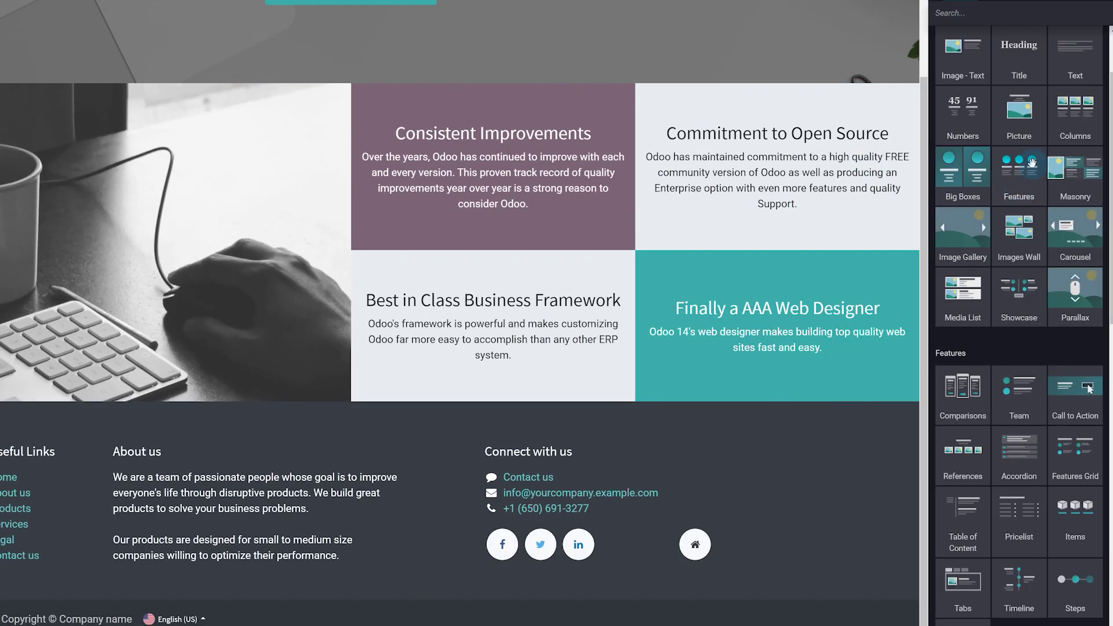
{"action": "left_click_drag", "start_coordinate": [1032, 164], "coordinate": [442, 427]}
{"action": "left_click_drag", "start_coordinate": [152, 302], "coordinate": [56, 302]}
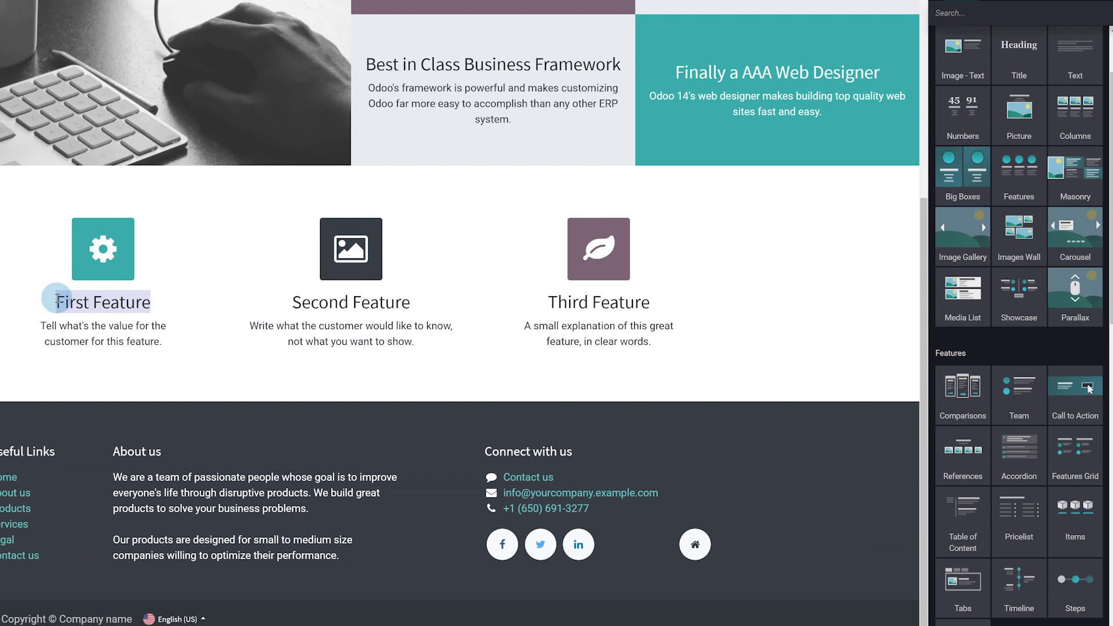
{"action": "type", "text": "Easy to use"}
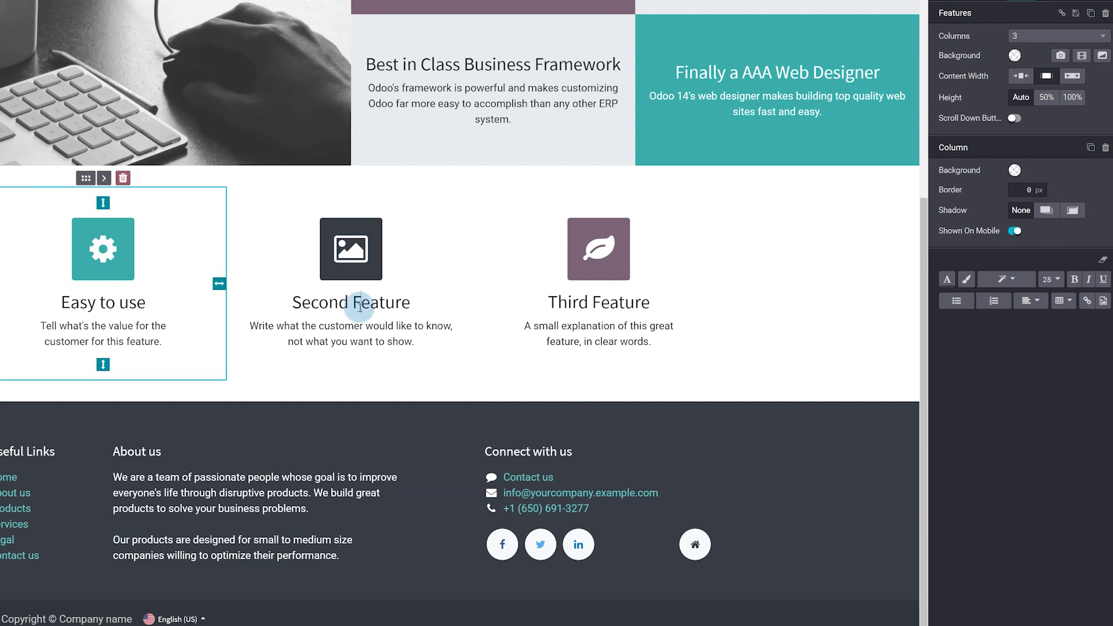
{"action": "left_click_drag", "start_coordinate": [291, 302], "coordinate": [418, 302]}
{"action": "type", "text": "Powerful"}
{"action": "left_click_drag", "start_coordinate": [542, 302], "coordinate": [652, 302]}
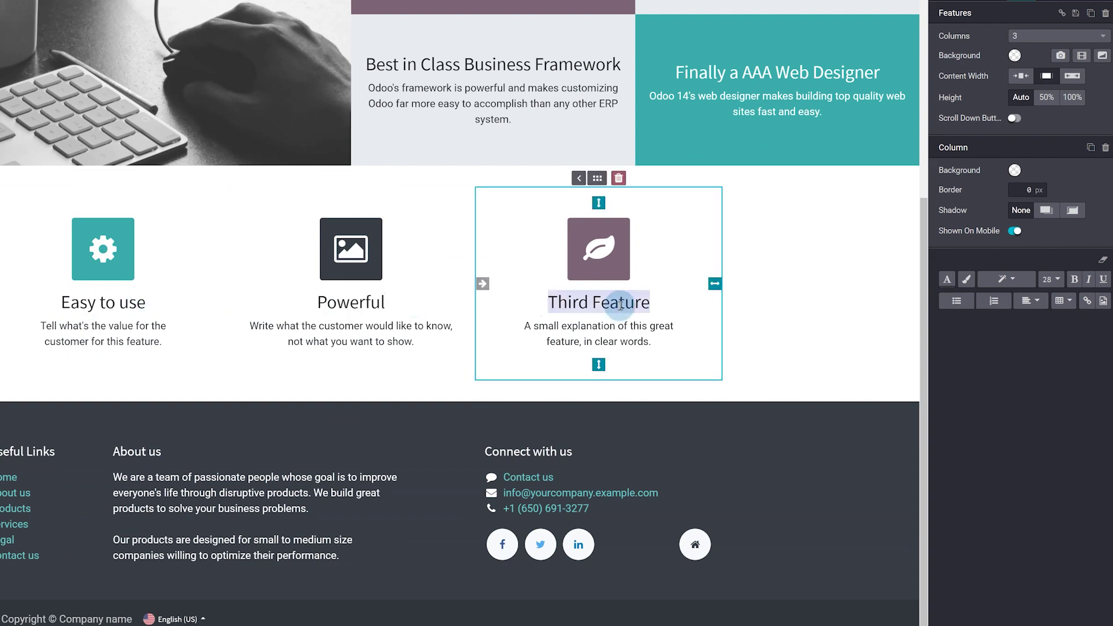
{"action": "type", "text": "Lots of free th"}
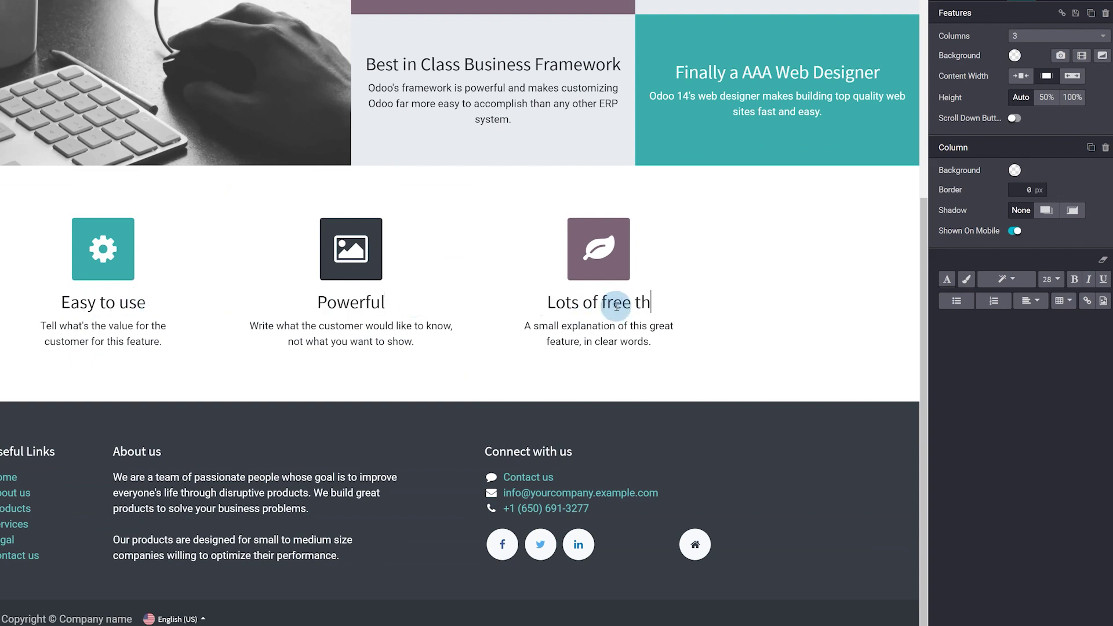
{"action": "type", "text": "emes!"}
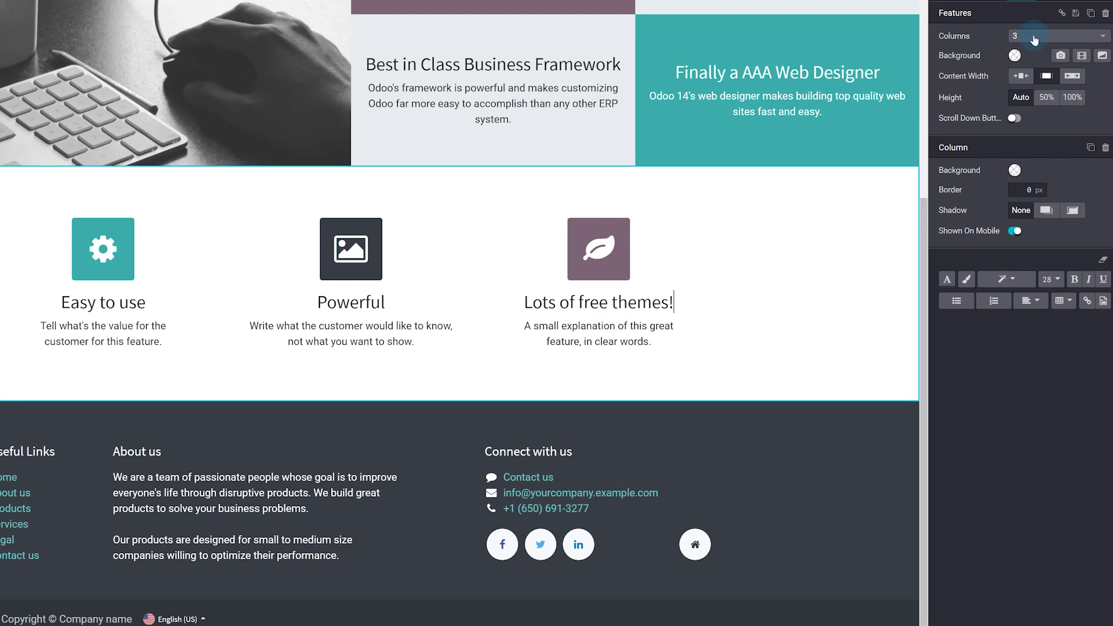
- Switch the features row to 4 columns and rename the third heading 'Tons of building blocks'
{"action": "left_click", "coordinate": [1032, 36]}
{"action": "left_click", "coordinate": [979, 156]}
{"action": "left_click", "coordinate": [491, 304]}
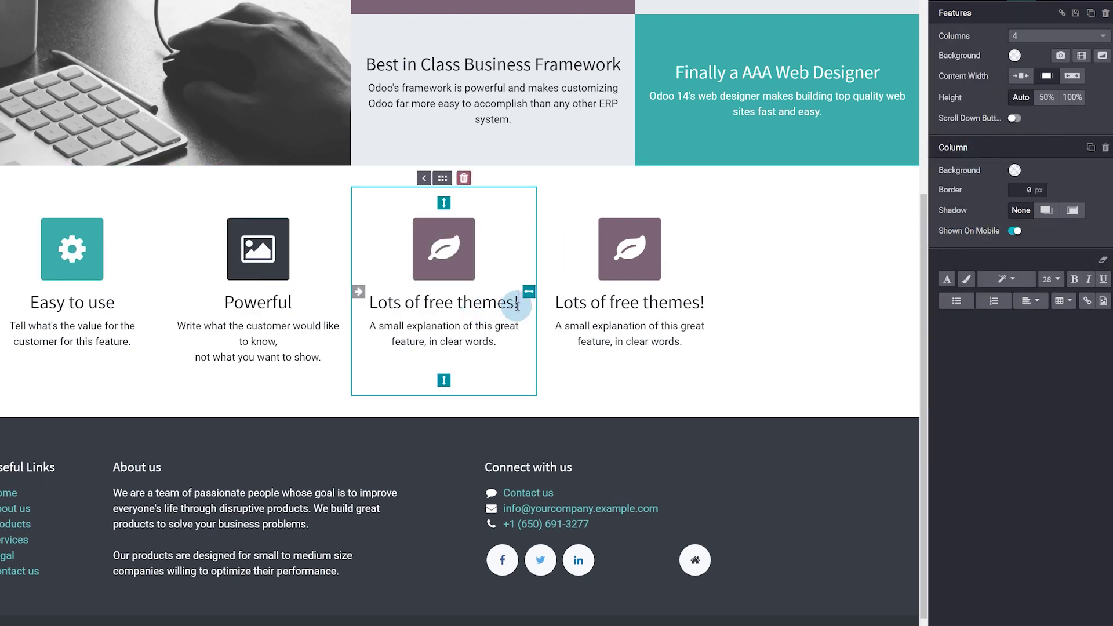
{"action": "left_click_drag", "start_coordinate": [518, 305], "coordinate": [370, 303]}
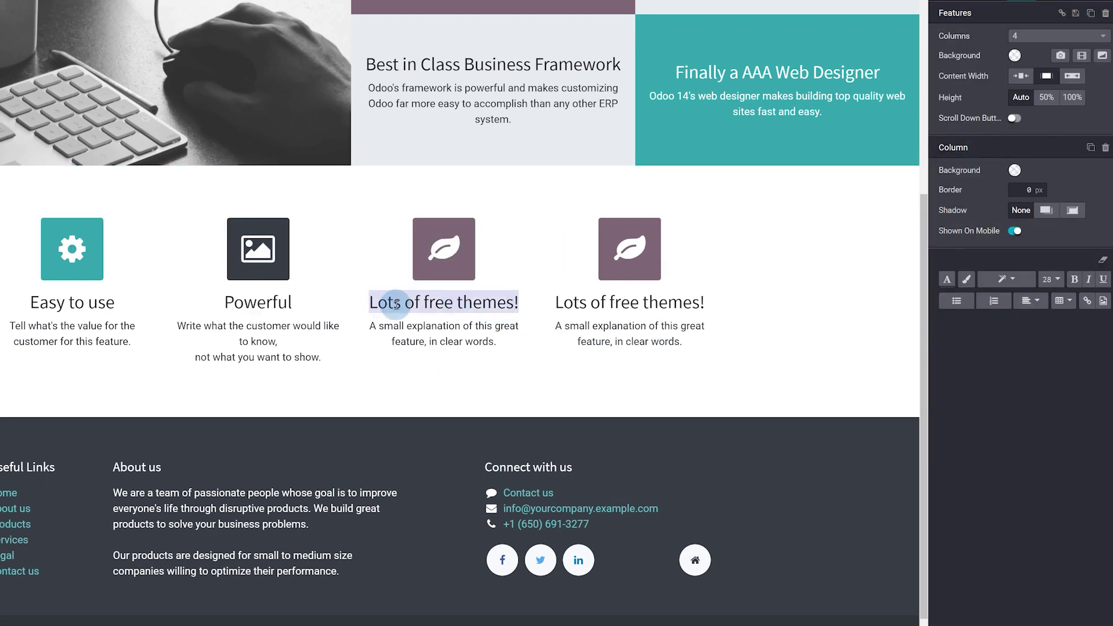
{"action": "type", "text": "Tons of building blocks"}
{"action": "left_click", "coordinate": [458, 360]}
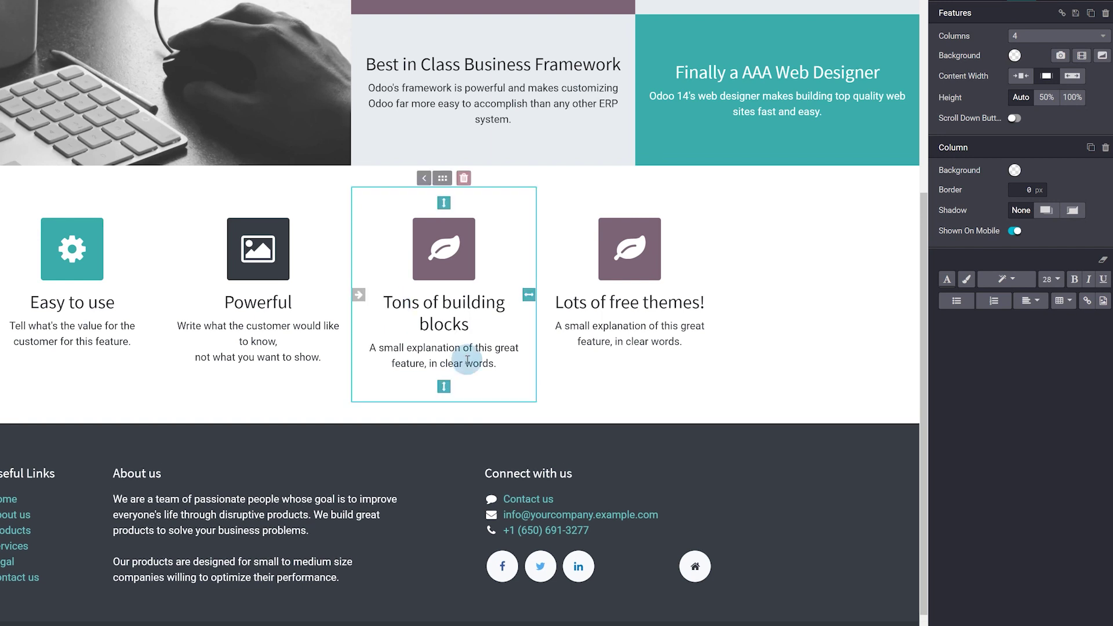
{"action": "left_click_drag", "start_coordinate": [502, 364], "coordinate": [362, 348]}
- Drop the first sample blocks from the Blocks panel, including a feature showcase, onto the page
{"action": "left_click", "coordinate": [1034, 343]}
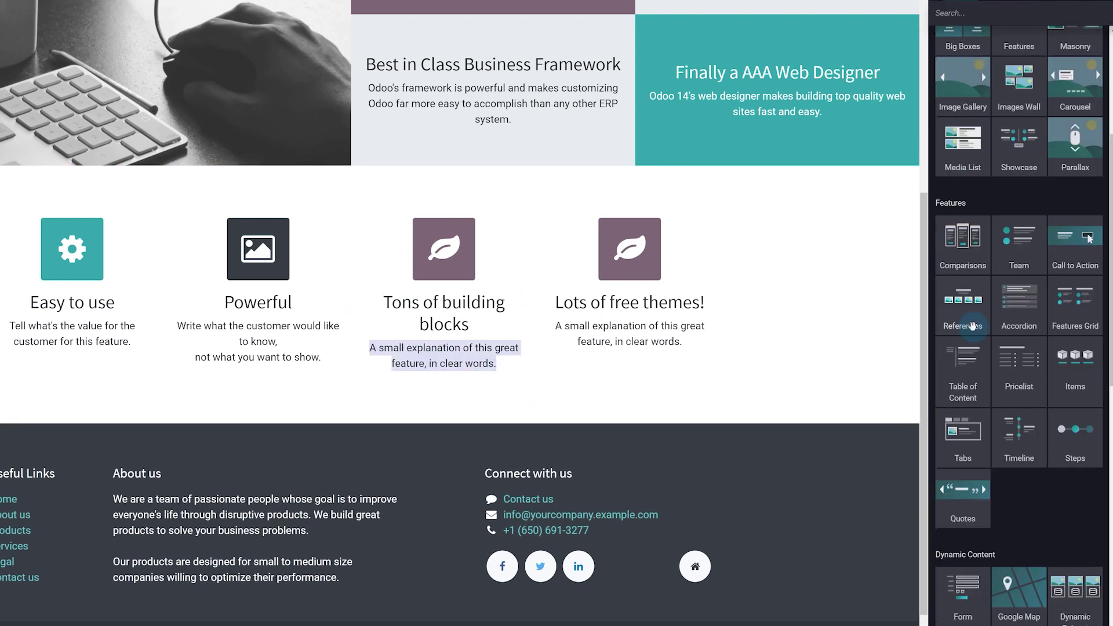
{"action": "scroll", "coordinate": [969, 346], "scroll_direction": "down", "scroll_amount": 3}
{"action": "left_click_drag", "start_coordinate": [995, 265], "coordinate": [579, 385]}
{"action": "left_click_drag", "start_coordinate": [954, 240], "coordinate": [472, 273]}
{"action": "scroll", "coordinate": [1014, 161], "scroll_direction": "up", "scroll_amount": 2}
{"action": "left_click_drag", "start_coordinate": [1013, 161], "coordinate": [492, 400]}
{"action": "scroll", "coordinate": [1007, 225], "scroll_direction": "up", "scroll_amount": 3}
{"action": "scroll", "coordinate": [1008, 225], "scroll_direction": "up", "scroll_amount": 1}
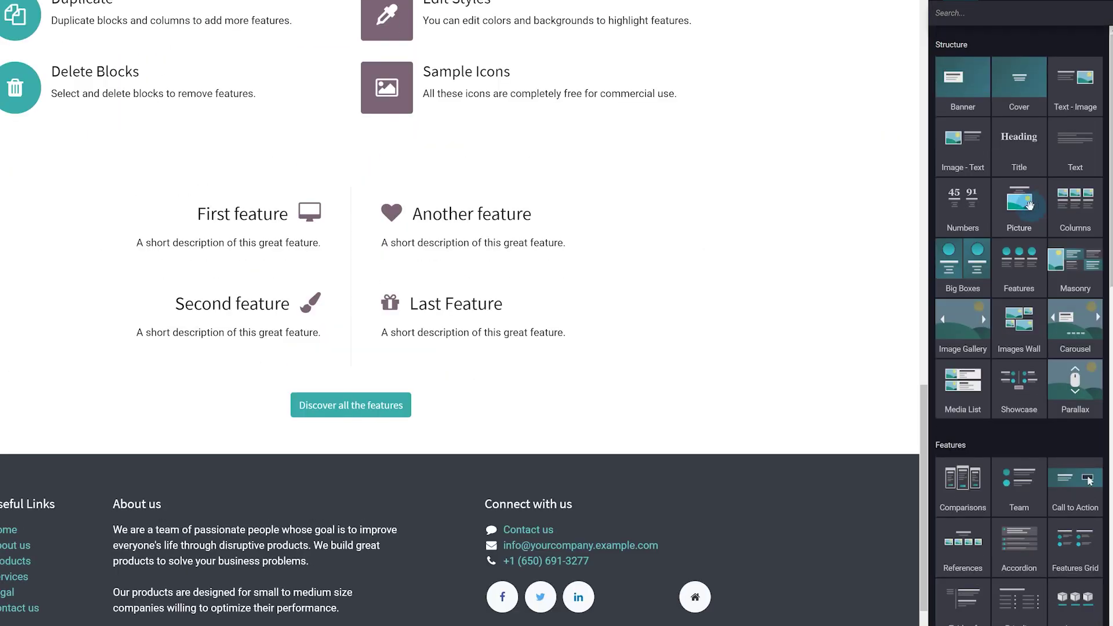
- Add image-and-text, numbers, pricing comparison, timeline and dynamic content sections above the footer
{"action": "left_click_drag", "start_coordinate": [967, 130], "coordinate": [359, 446]}
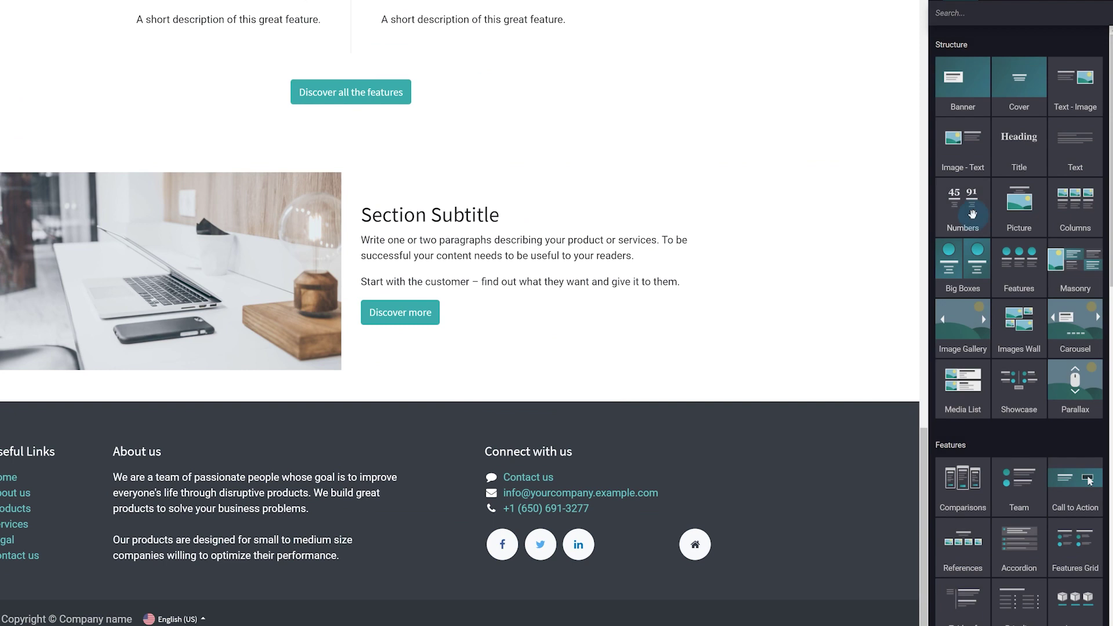
{"action": "left_click_drag", "start_coordinate": [971, 195], "coordinate": [613, 384]}
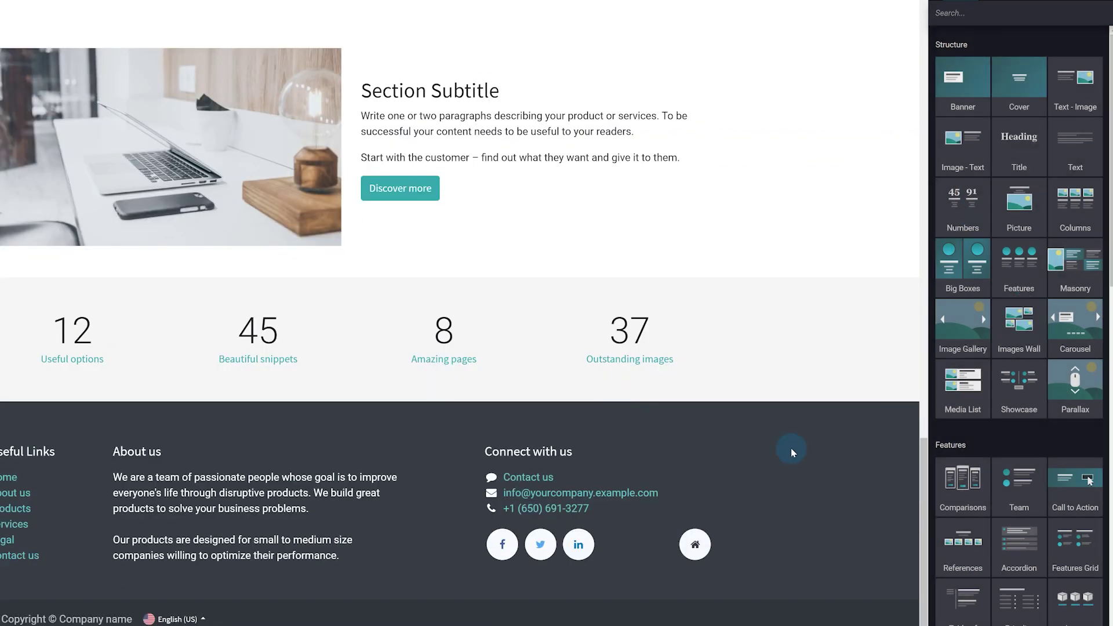
{"action": "scroll", "coordinate": [945, 467], "scroll_direction": "down", "scroll_amount": 3}
{"action": "left_click_drag", "start_coordinate": [962, 328], "coordinate": [631, 412]}
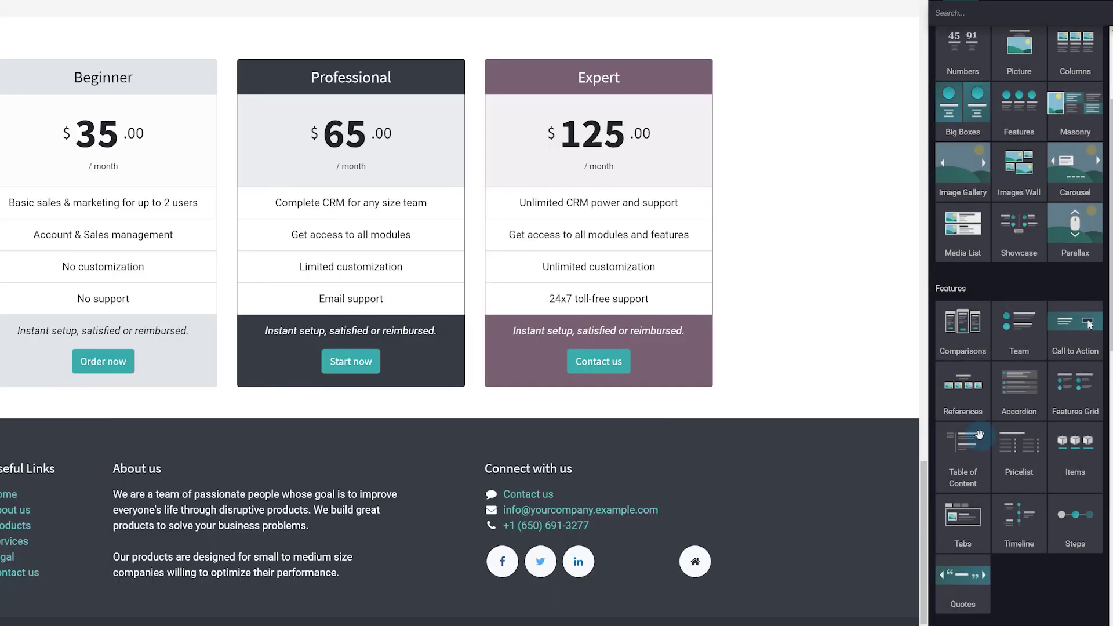
{"action": "scroll", "coordinate": [1092, 419], "scroll_direction": "down", "scroll_amount": 3}
{"action": "left_click_drag", "start_coordinate": [1019, 313], "coordinate": [580, 394]}
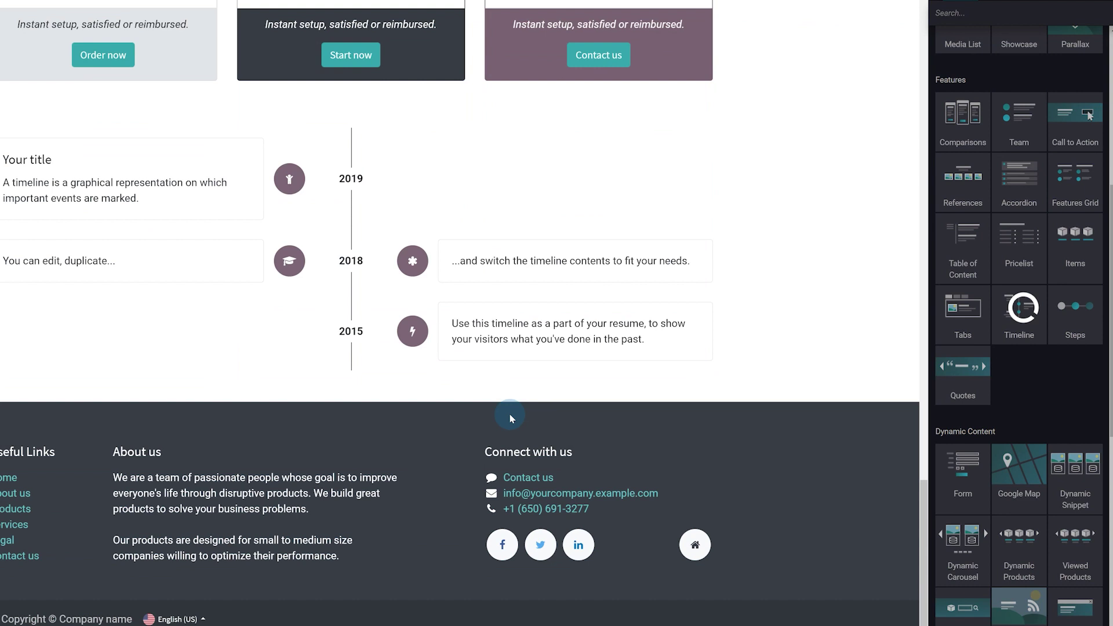
{"action": "scroll", "coordinate": [1022, 434], "scroll_direction": "down", "scroll_amount": 3}
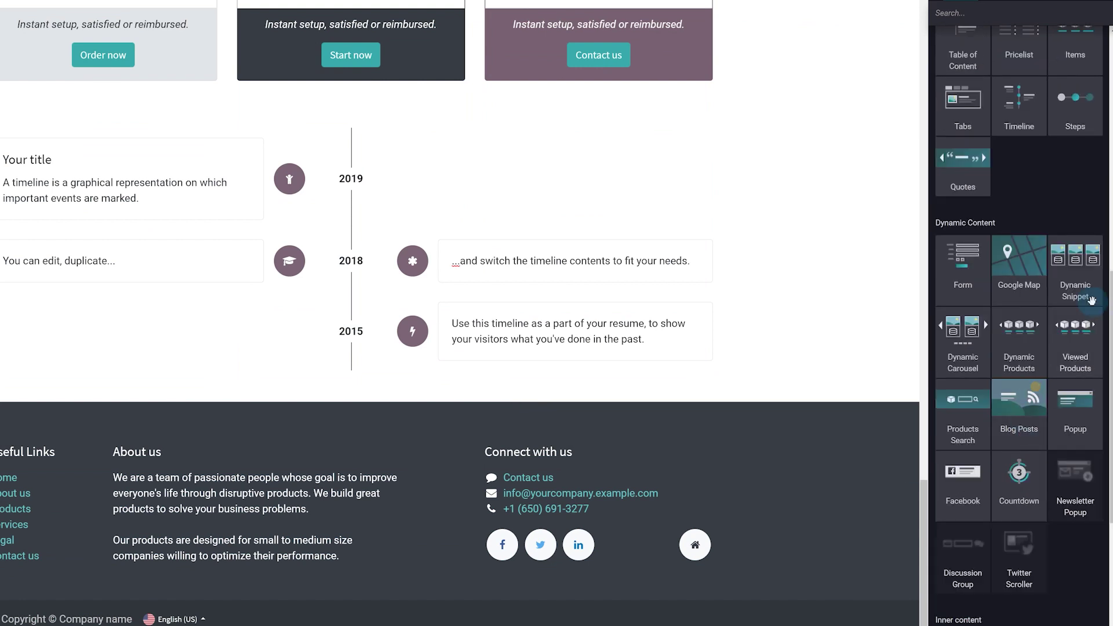
{"action": "left_click_drag", "start_coordinate": [1092, 300], "coordinate": [427, 385]}
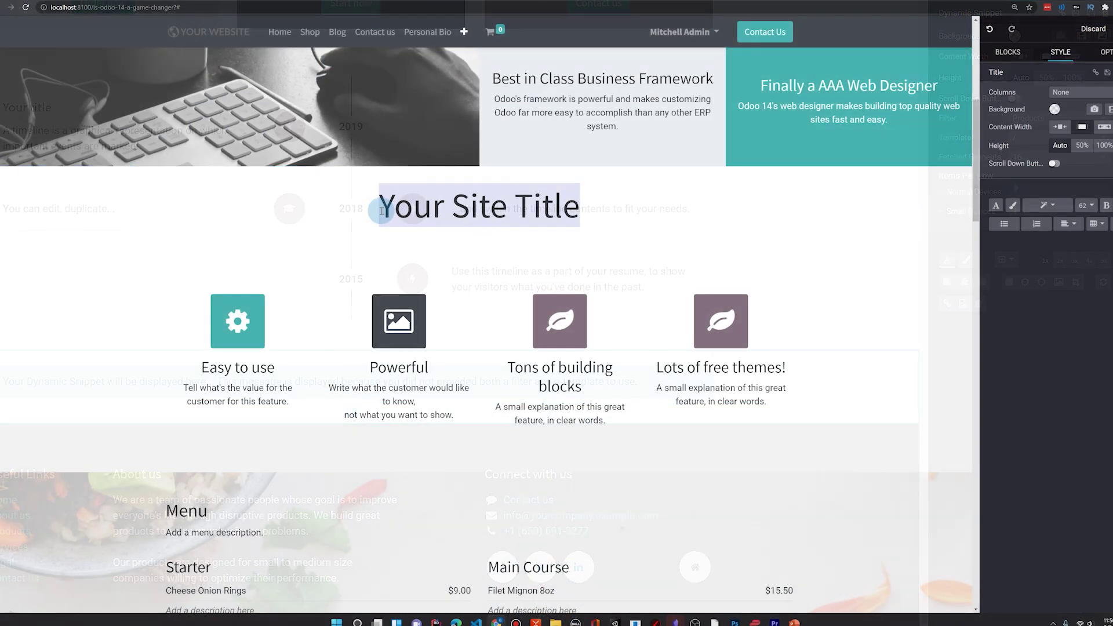
- Replace the 'Your Site Title' placeholder with 'Thousands of Custom Applications!'
{"action": "type", "text": "Thousands "}
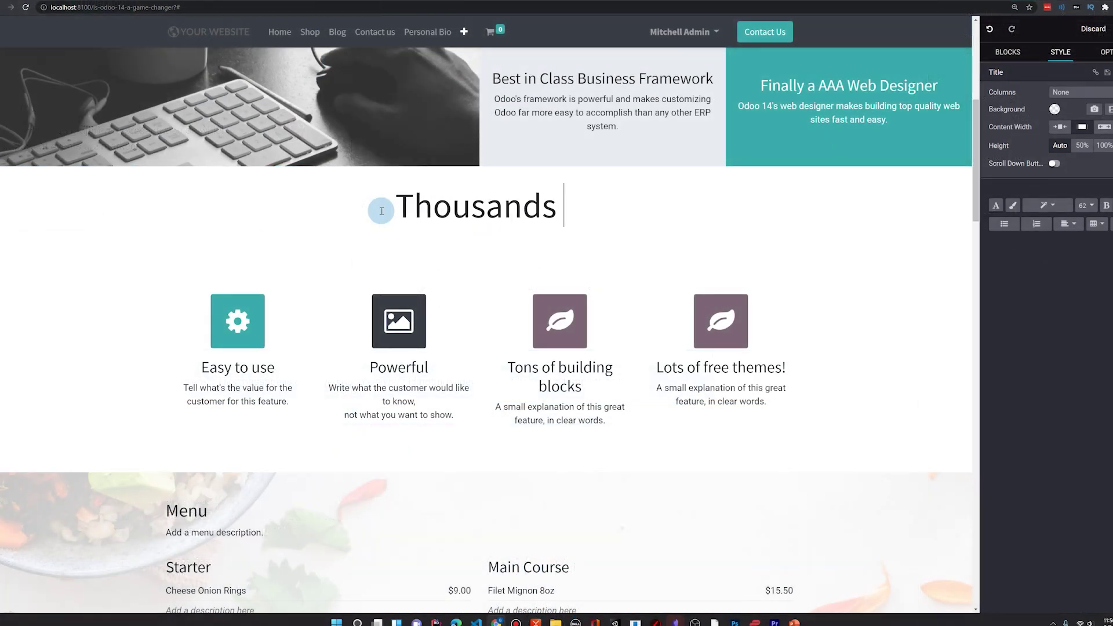
{"action": "type", "text": "of Custom Applications"}
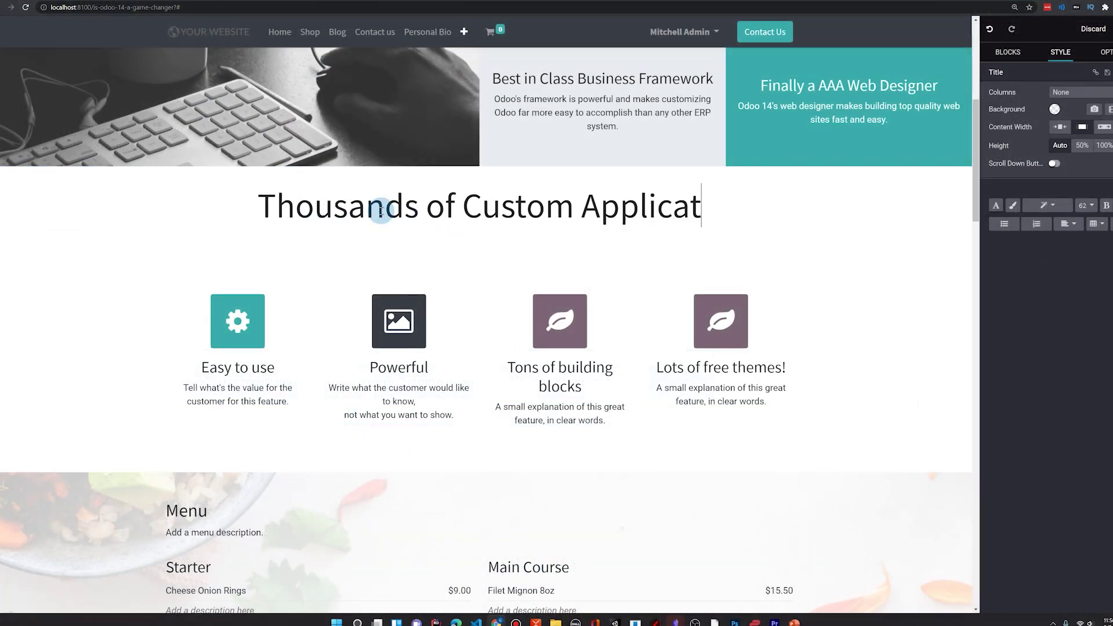
{"action": "type", "text": "!"}
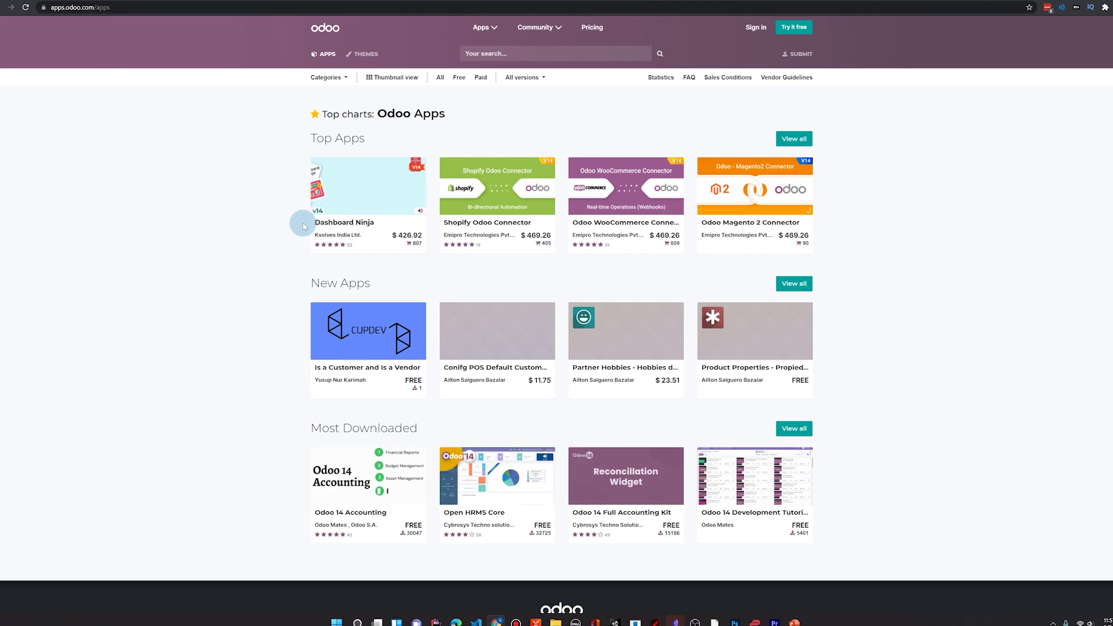
- Filter the Apps Store to free apps and list all of them
{"action": "left_click", "coordinate": [460, 79]}
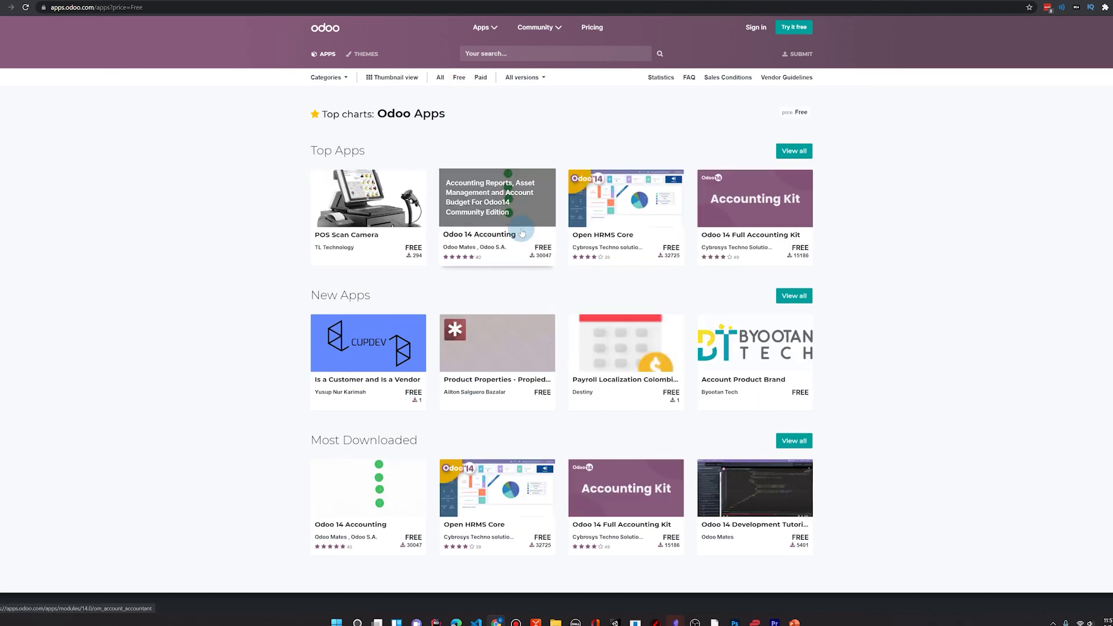
{"action": "scroll", "coordinate": [522, 233], "scroll_direction": "down", "scroll_amount": 1}
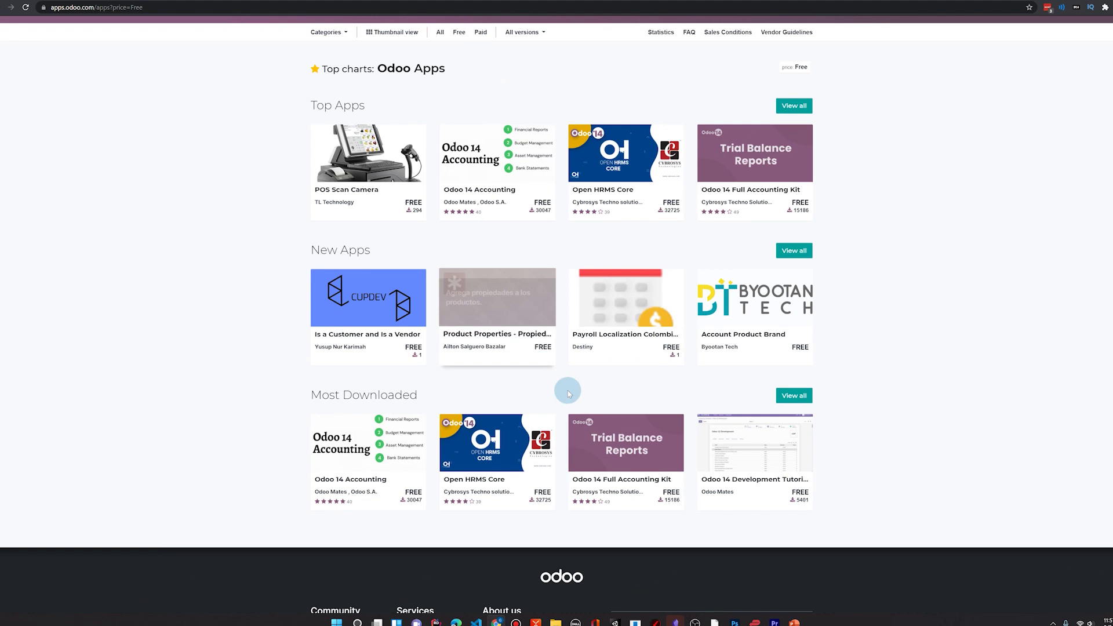
{"action": "scroll", "coordinate": [640, 334], "scroll_direction": "up", "scroll_amount": 1}
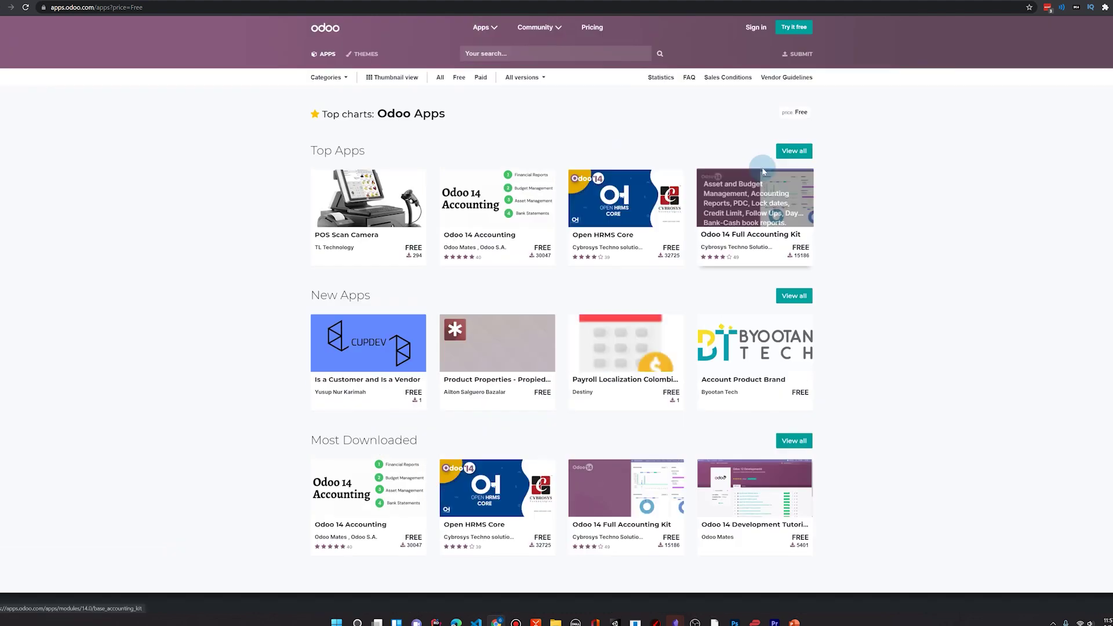
{"action": "left_click", "coordinate": [793, 149]}
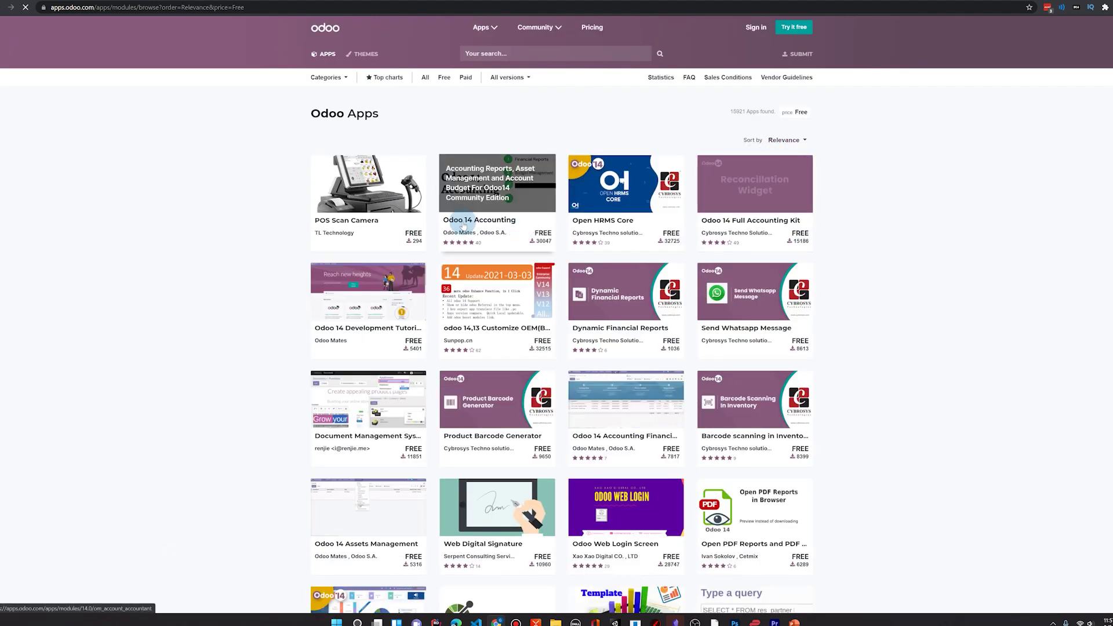
{"action": "scroll", "coordinate": [458, 227], "scroll_direction": "down", "scroll_amount": 3}
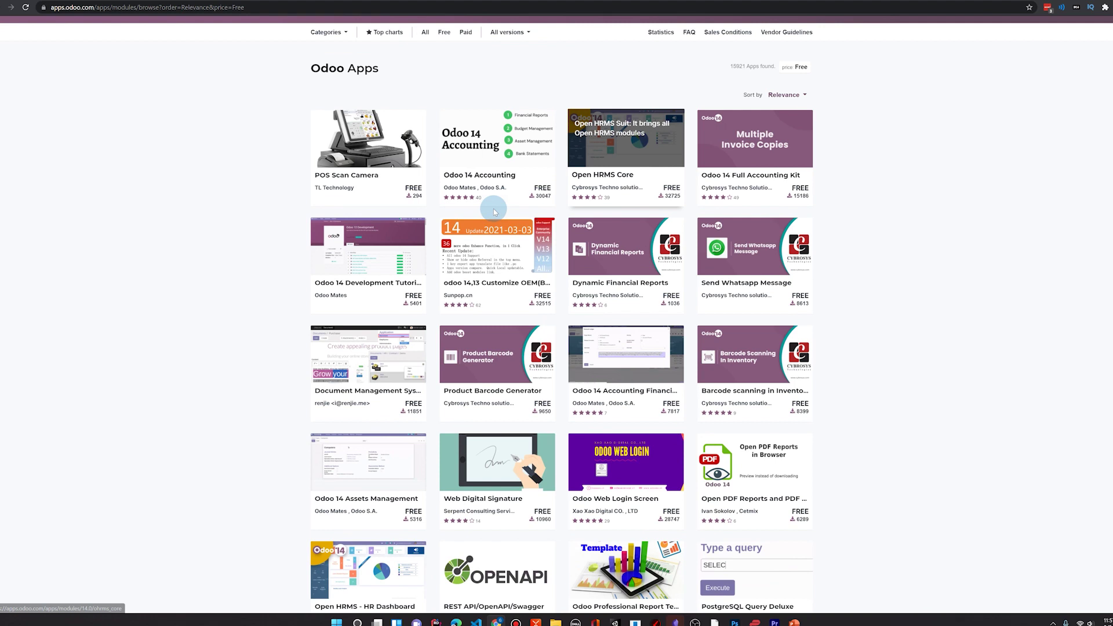
{"action": "scroll", "coordinate": [429, 324], "scroll_direction": "down", "scroll_amount": 3}
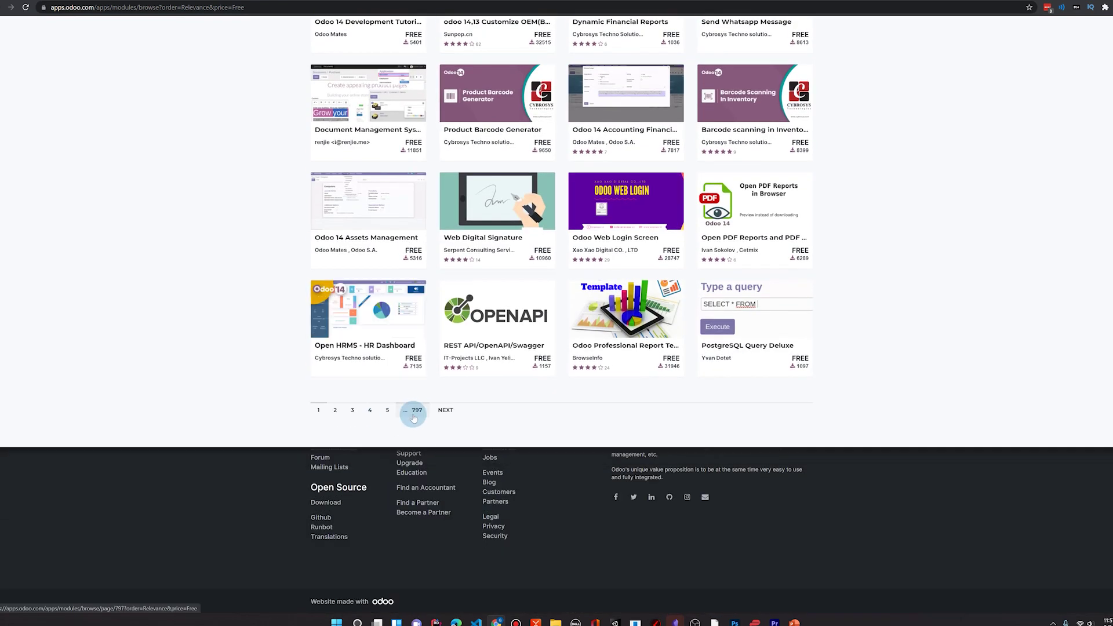
- Page through the free app listing, visiting pages 2, 3, 4 and 7
{"action": "left_click", "coordinate": [336, 410]}
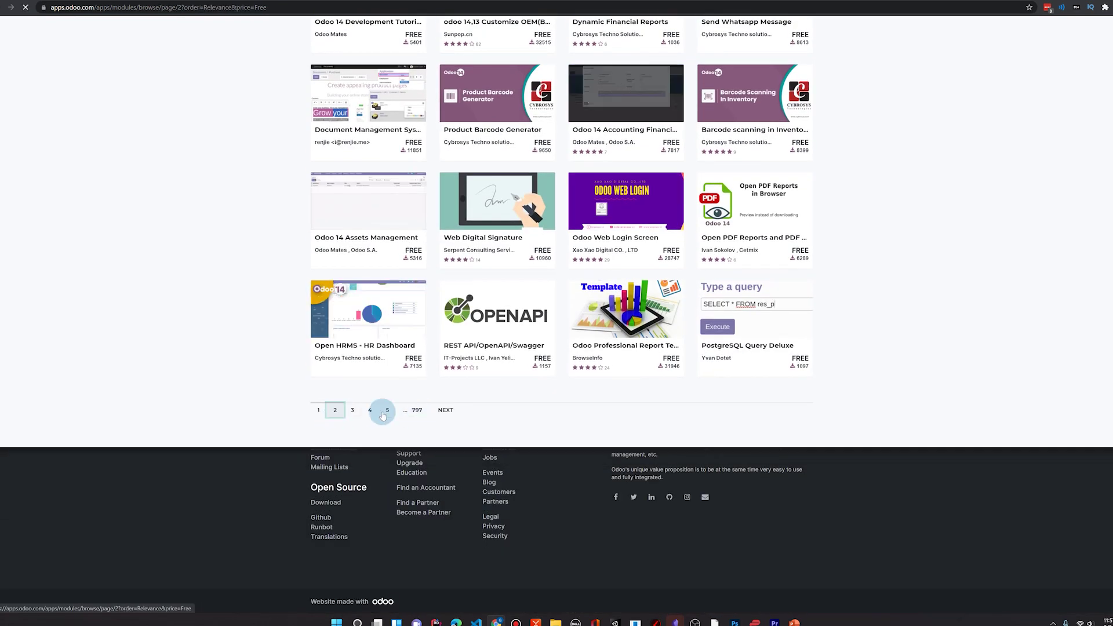
{"action": "scroll", "coordinate": [464, 359], "scroll_direction": "down", "scroll_amount": 2}
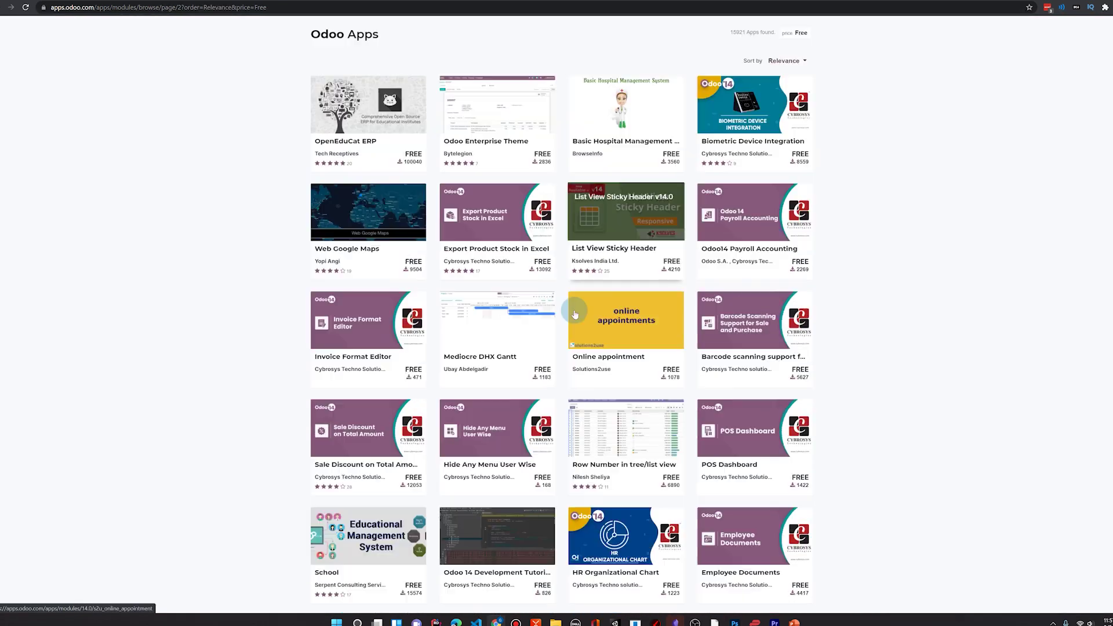
{"action": "scroll", "coordinate": [476, 319], "scroll_direction": "down", "scroll_amount": 2}
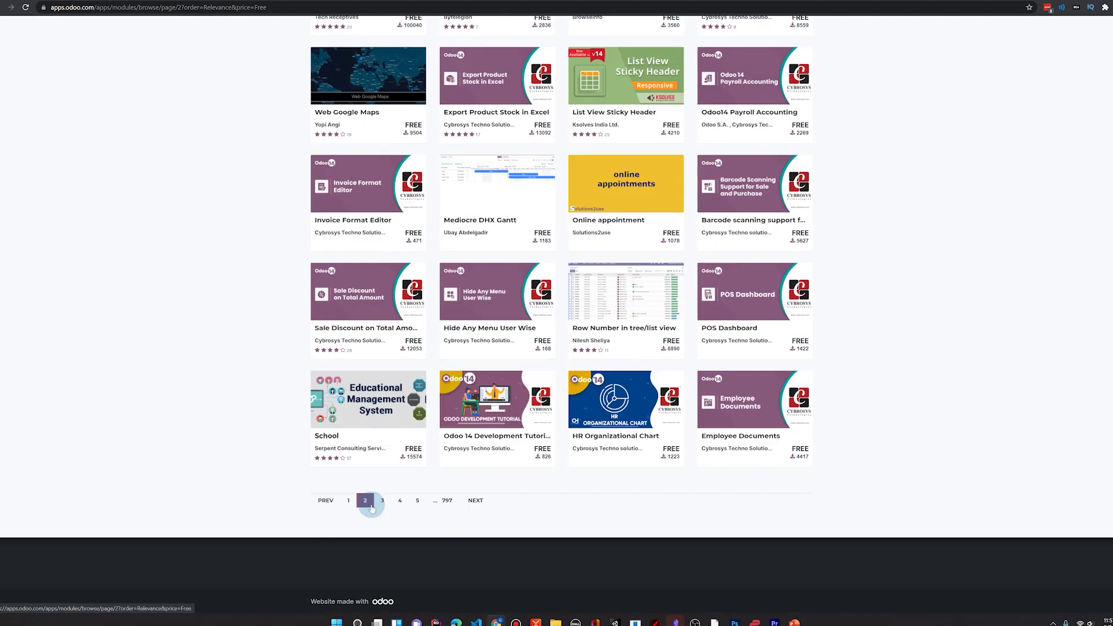
{"action": "left_click", "coordinate": [382, 502]}
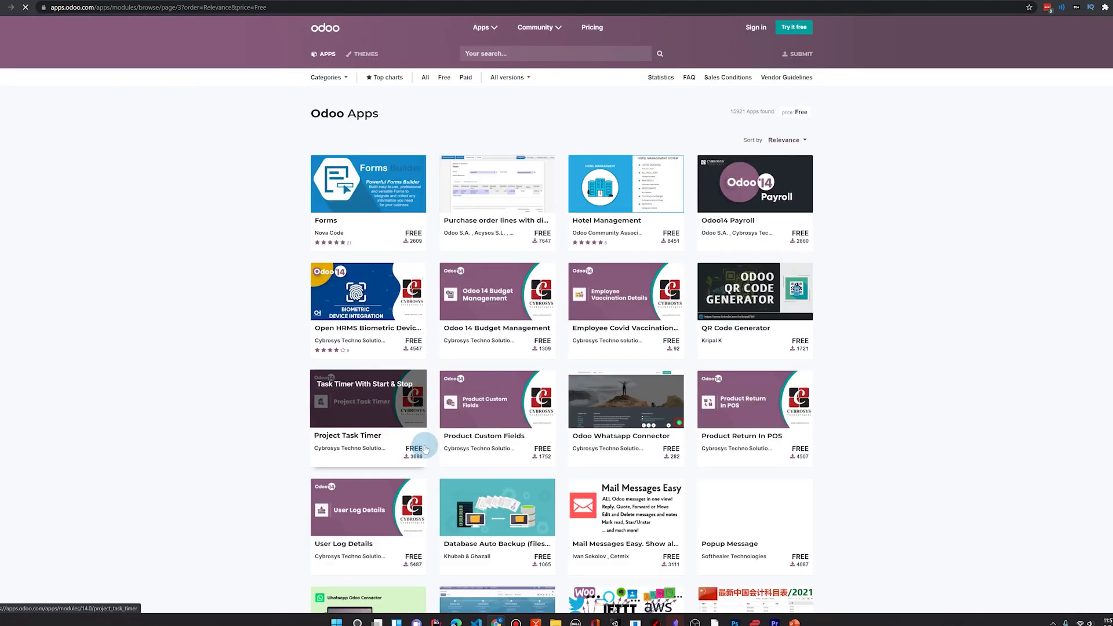
{"action": "scroll", "coordinate": [425, 449], "scroll_direction": "down", "scroll_amount": 3}
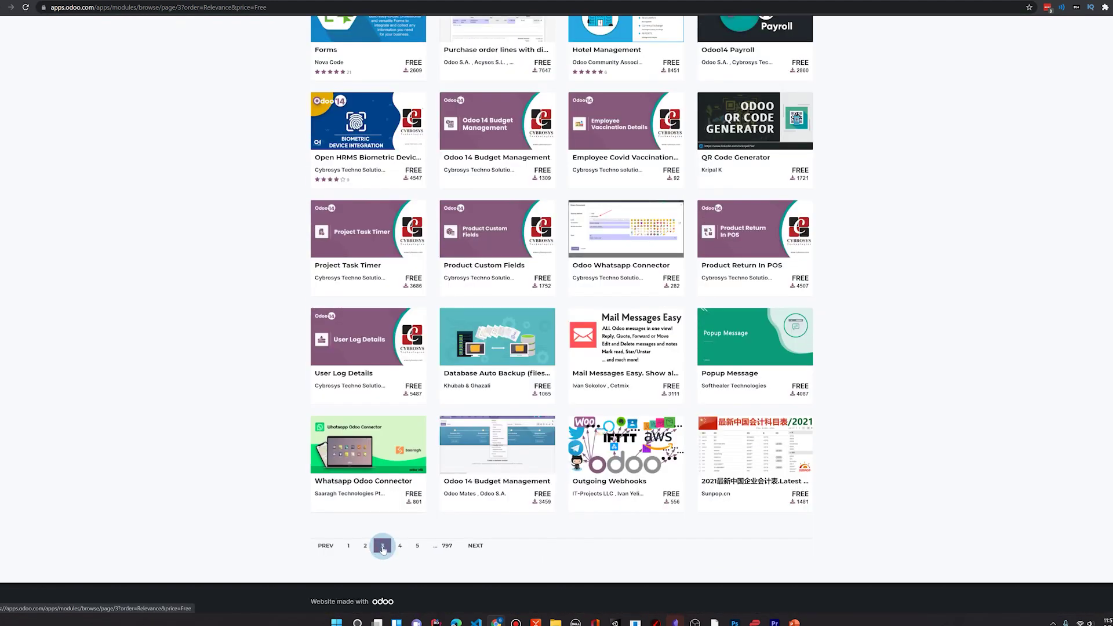
{"action": "left_click", "coordinate": [400, 545]}
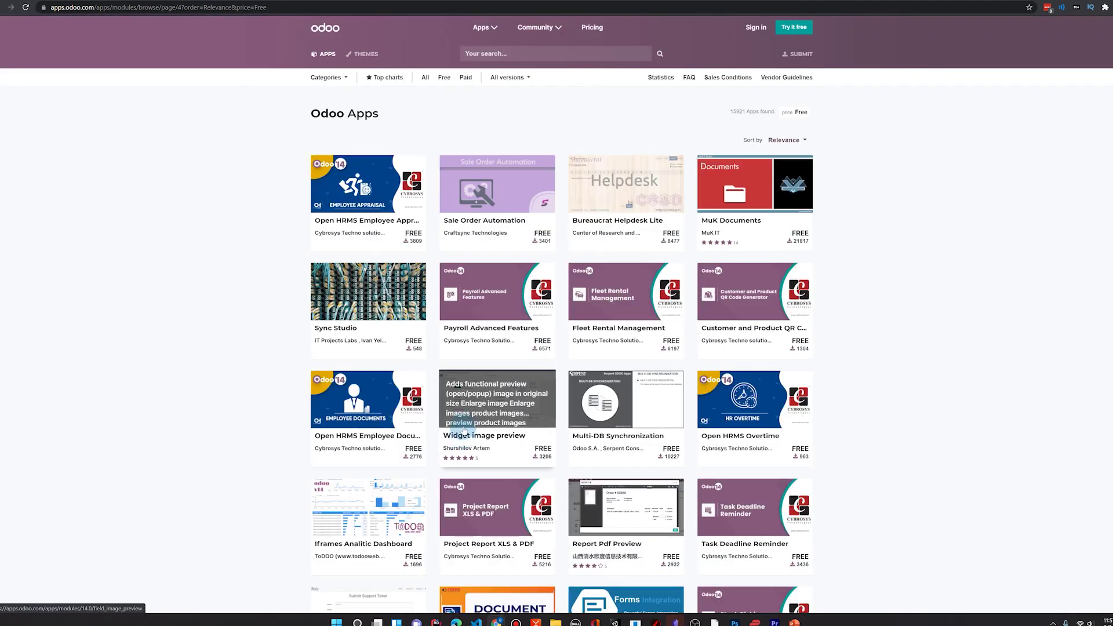
{"action": "scroll", "coordinate": [462, 432], "scroll_direction": "down", "scroll_amount": 3}
{"action": "scroll", "coordinate": [462, 429], "scroll_direction": "down", "scroll_amount": 3}
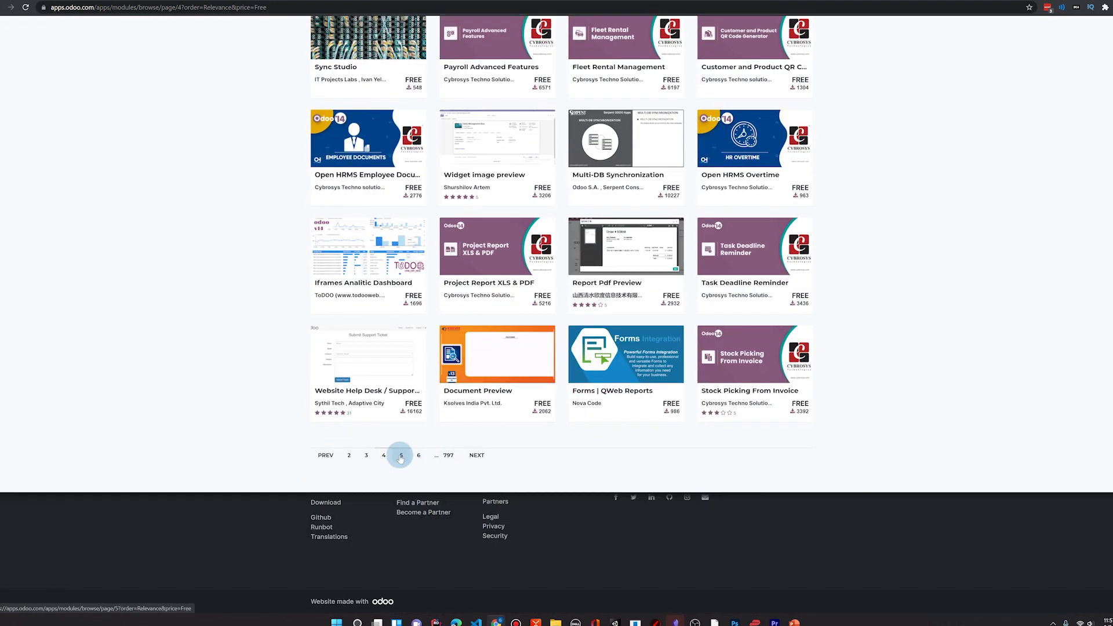
{"action": "scroll", "coordinate": [464, 394], "scroll_direction": "down", "scroll_amount": 2}
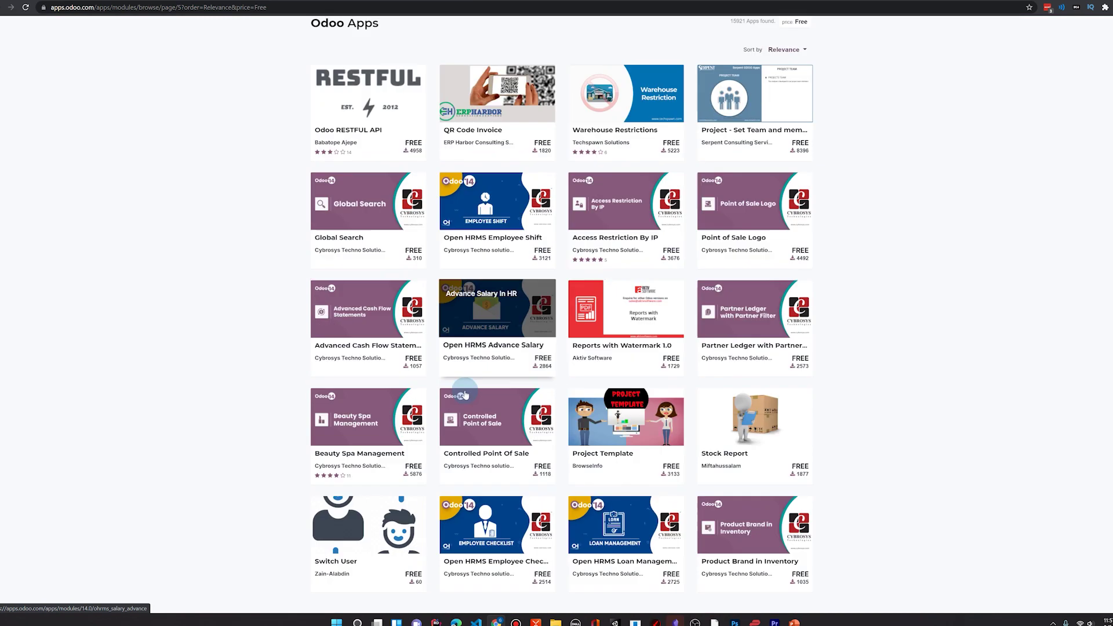
{"action": "scroll", "coordinate": [465, 394], "scroll_direction": "down", "scroll_amount": 1}
{"action": "left_click", "coordinate": [416, 545]}
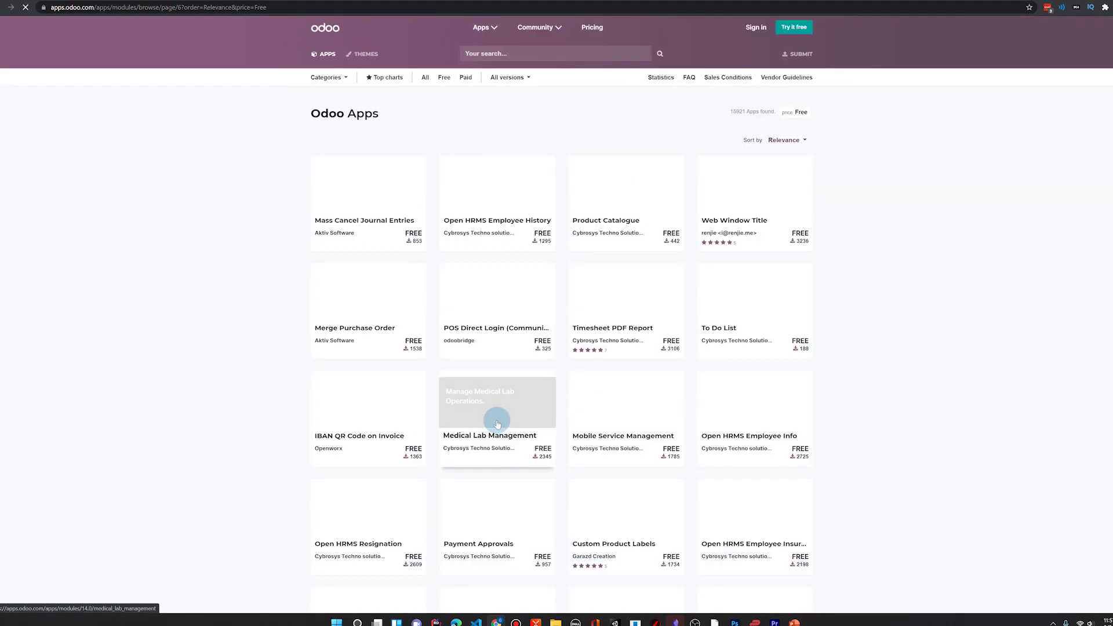
{"action": "scroll", "coordinate": [497, 423], "scroll_direction": "down", "scroll_amount": 1}
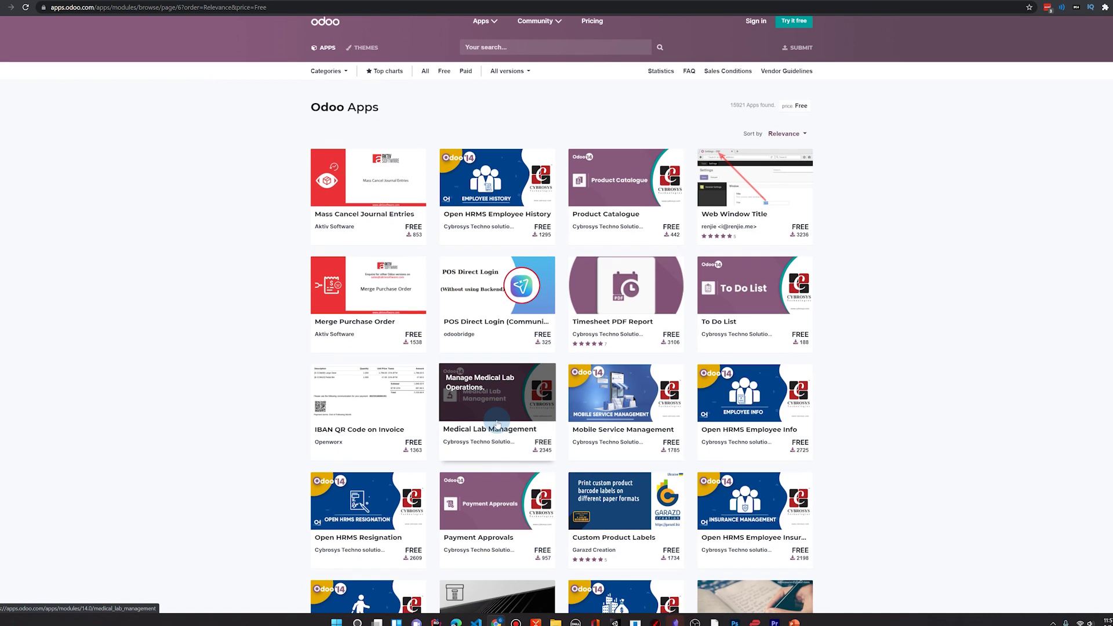
{"action": "scroll", "coordinate": [497, 424], "scroll_direction": "up", "scroll_amount": 1}
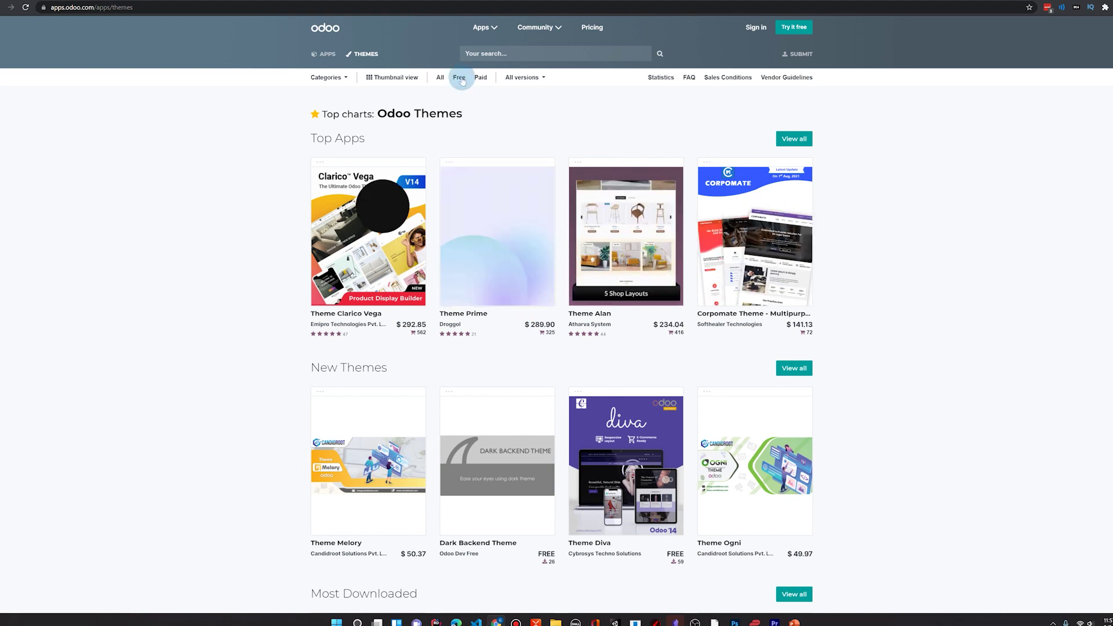
- Filter themes to Free, view all New Themes, and scroll the 136-theme Latest Updated list
{"action": "left_click", "coordinate": [479, 112]}
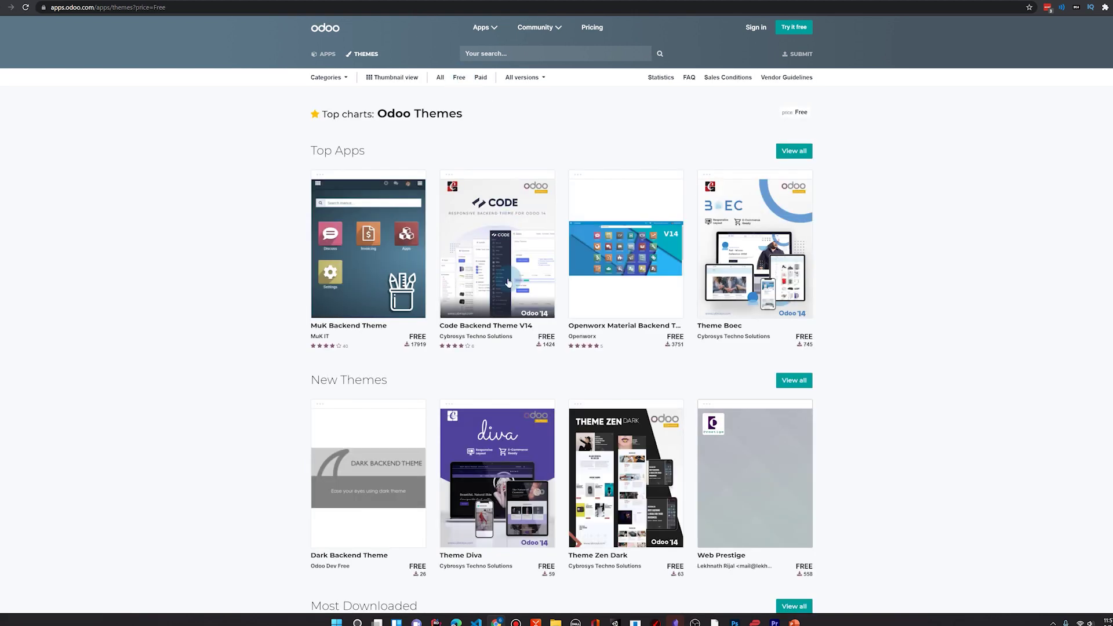
{"action": "scroll", "coordinate": [509, 283], "scroll_direction": "down", "scroll_amount": 2}
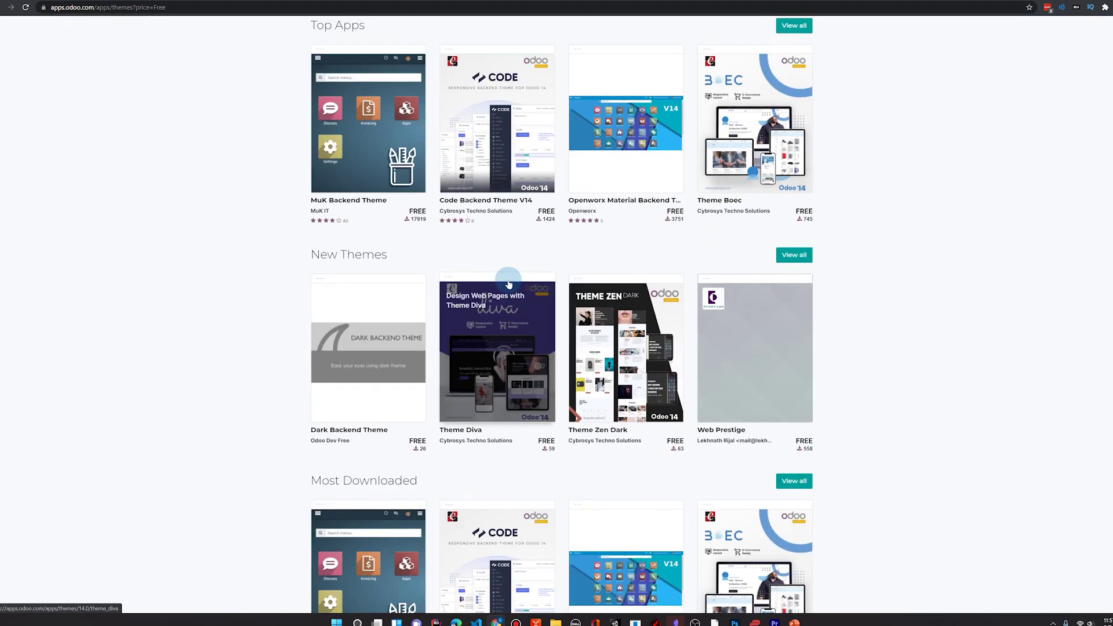
{"action": "scroll", "coordinate": [508, 283], "scroll_direction": "down", "scroll_amount": 3}
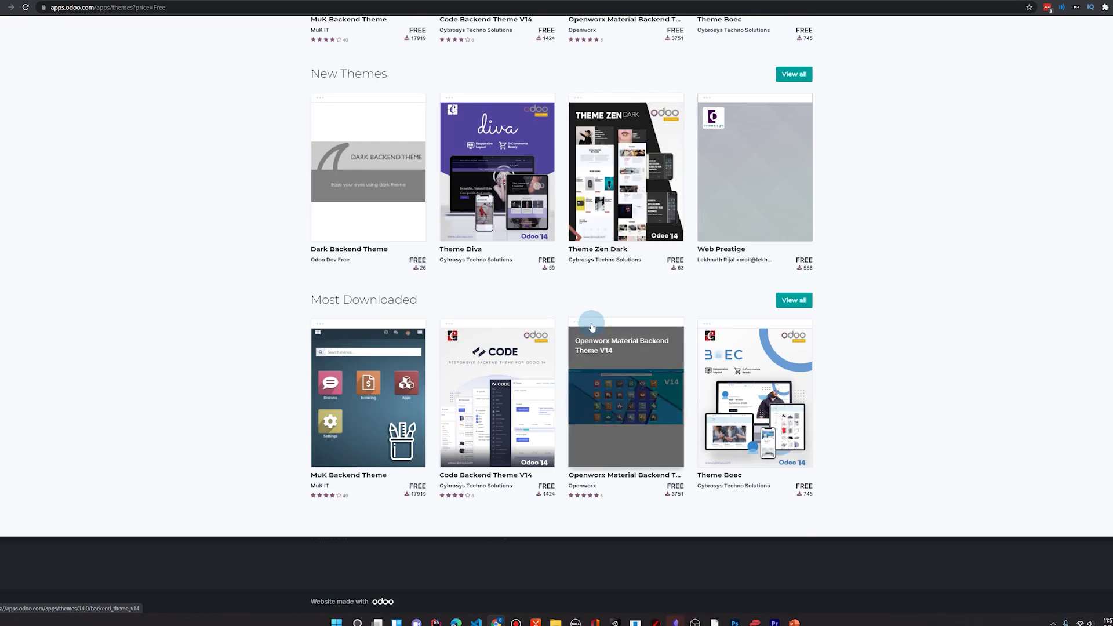
{"action": "scroll", "coordinate": [591, 327], "scroll_direction": "up", "scroll_amount": 2}
{"action": "scroll", "coordinate": [596, 313], "scroll_direction": "up", "scroll_amount": 2}
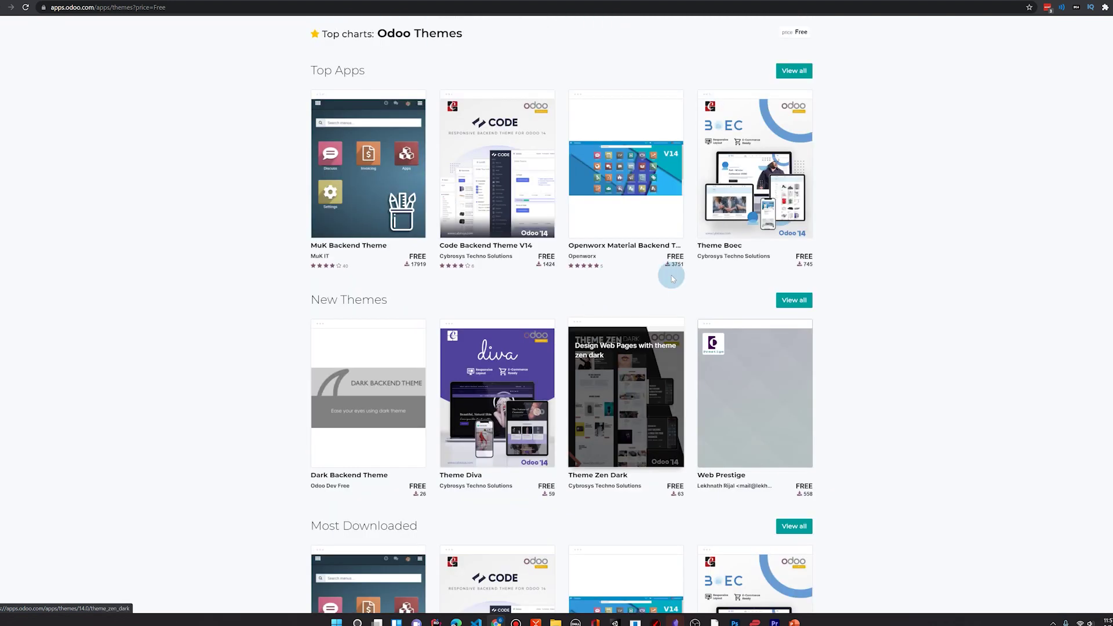
{"action": "left_click", "coordinate": [793, 299]}
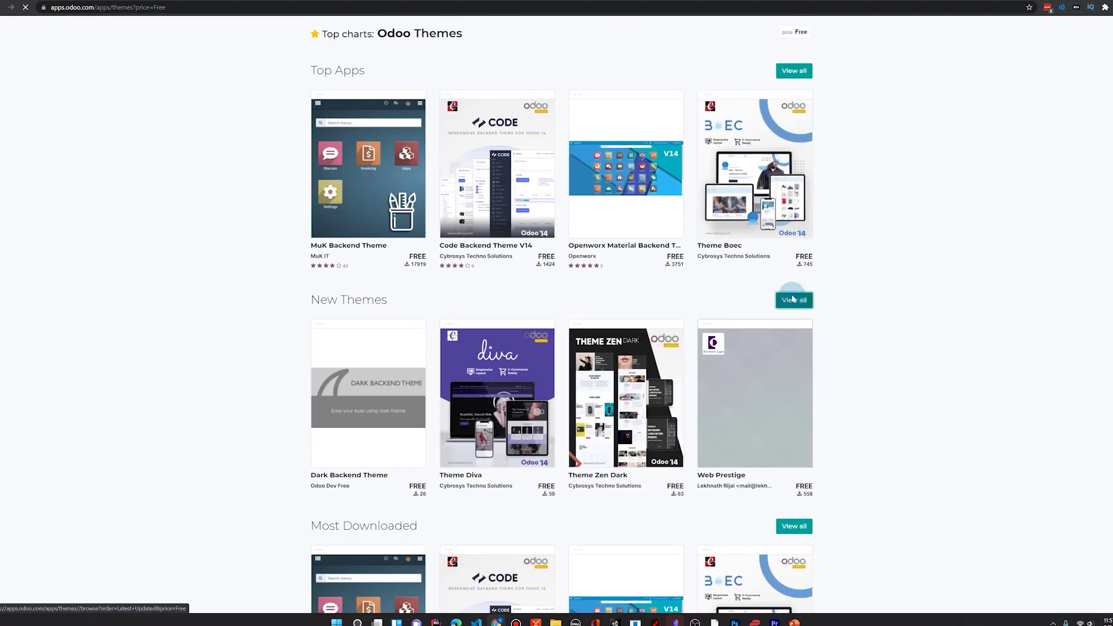
{"action": "scroll", "coordinate": [606, 365], "scroll_direction": "down", "scroll_amount": 2}
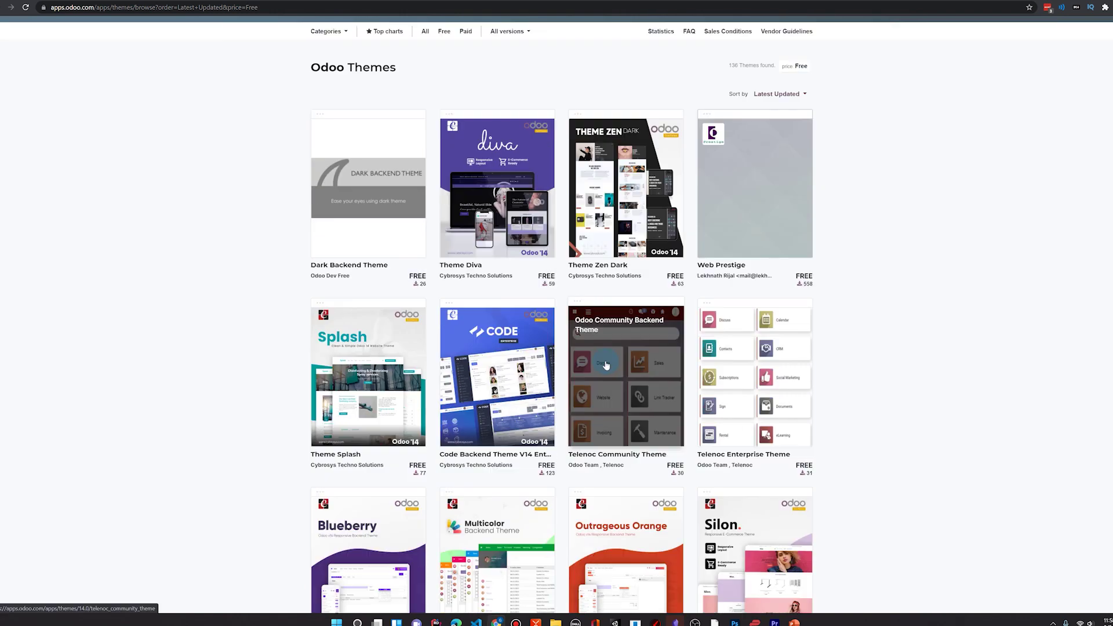
{"action": "scroll", "coordinate": [606, 364], "scroll_direction": "down", "scroll_amount": 1}
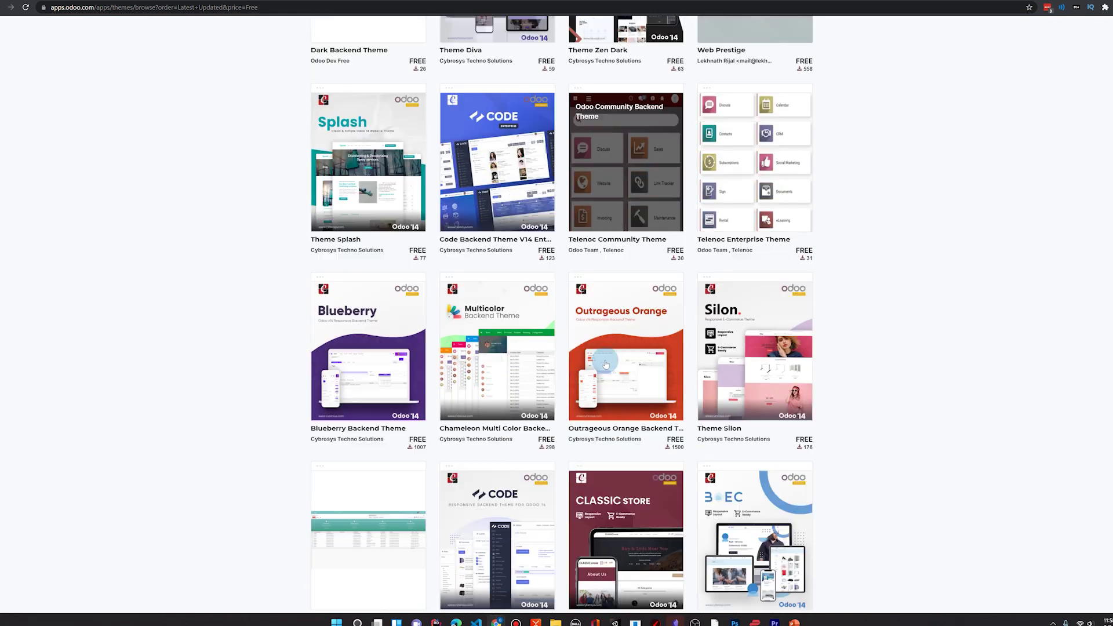
{"action": "scroll", "coordinate": [606, 364], "scroll_direction": "down", "scroll_amount": 5}
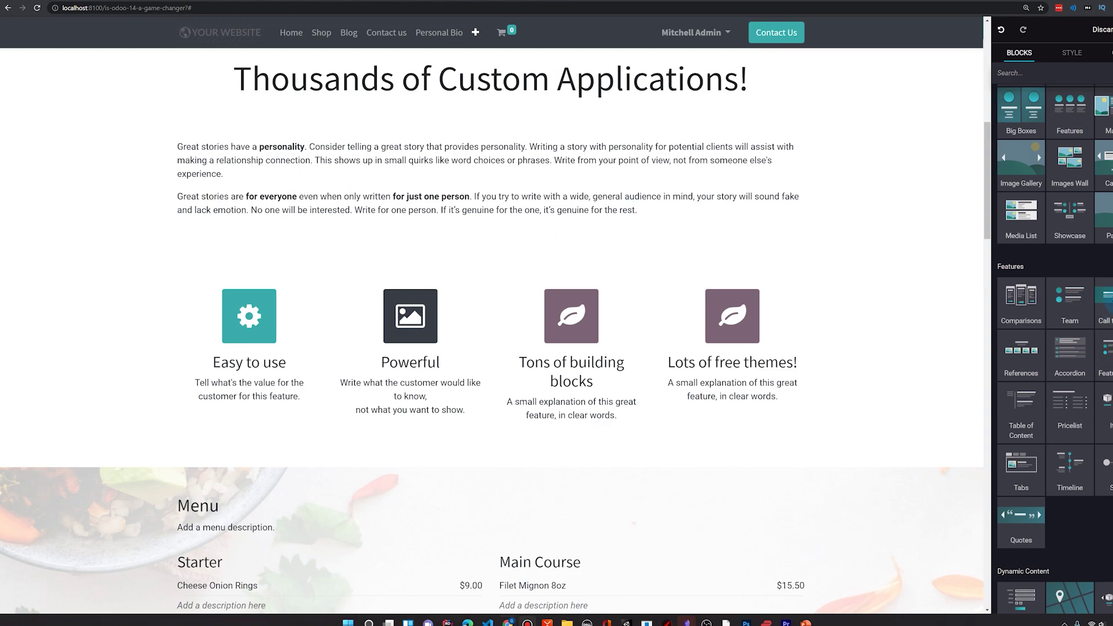
- Place a Call To Action block headed 'ONE FINAL BONUS TIP!' at font size 36
{"action": "left_click_drag", "start_coordinate": [1073, 328], "coordinate": [489, 247]}
{"action": "left_click_drag", "start_coordinate": [544, 113], "coordinate": [177, 112]}
{"action": "type", "text": "ONE"}
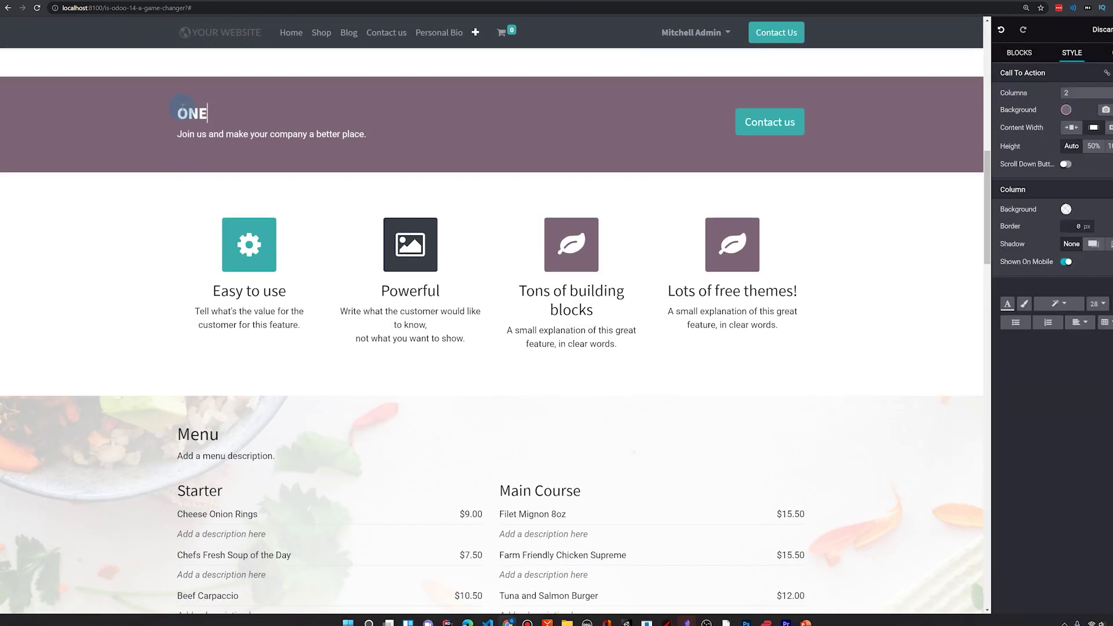
{"action": "type", "text": " FINAL BONUS TIP!"}
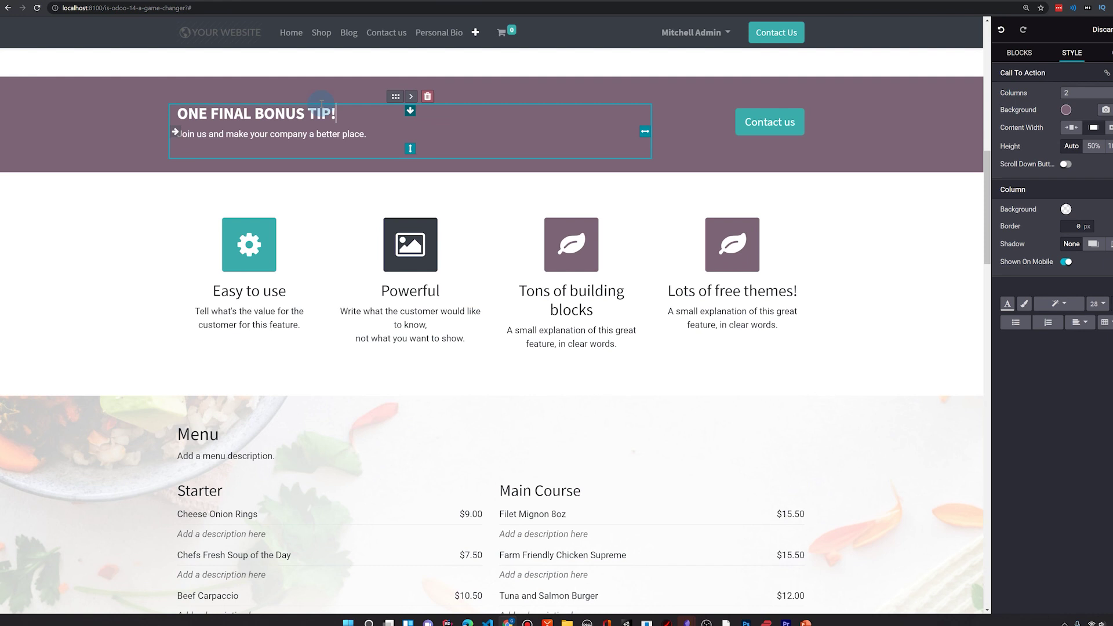
{"action": "left_click_drag", "start_coordinate": [335, 113], "coordinate": [177, 113]}
{"action": "left_click", "coordinate": [1096, 304]}
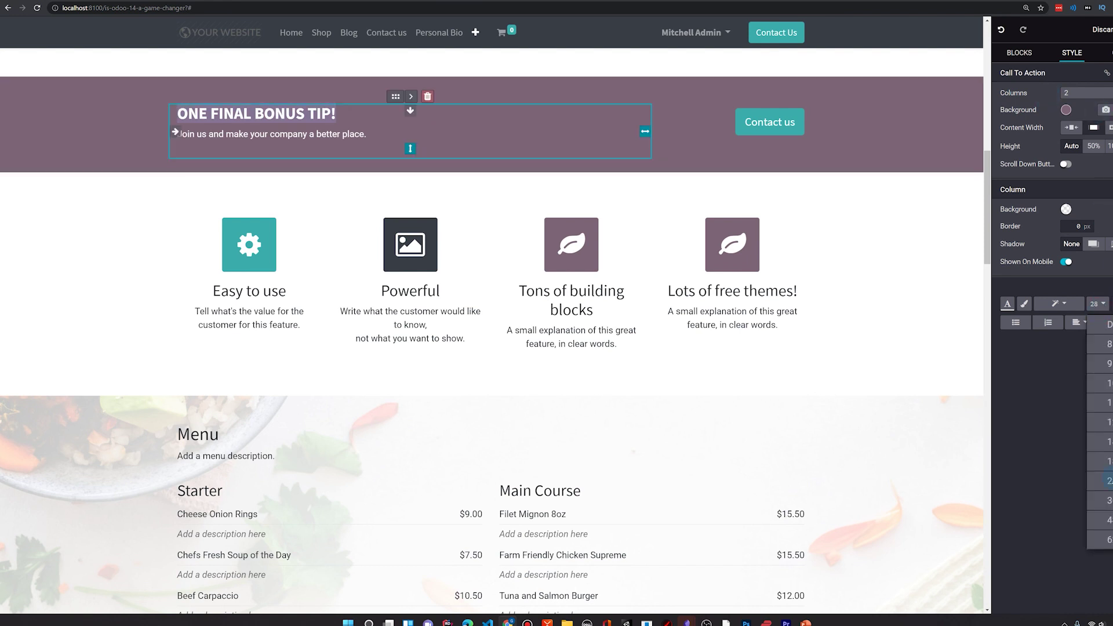
{"action": "left_click", "coordinate": [1104, 500]}
- Set the subtitle to the go-it-alone warning and relabel the button 'Contact Odoo Inner Circle!'
{"action": "triple_click", "coordinate": [390, 145]}
{"action": "type", "text": "Don't "}
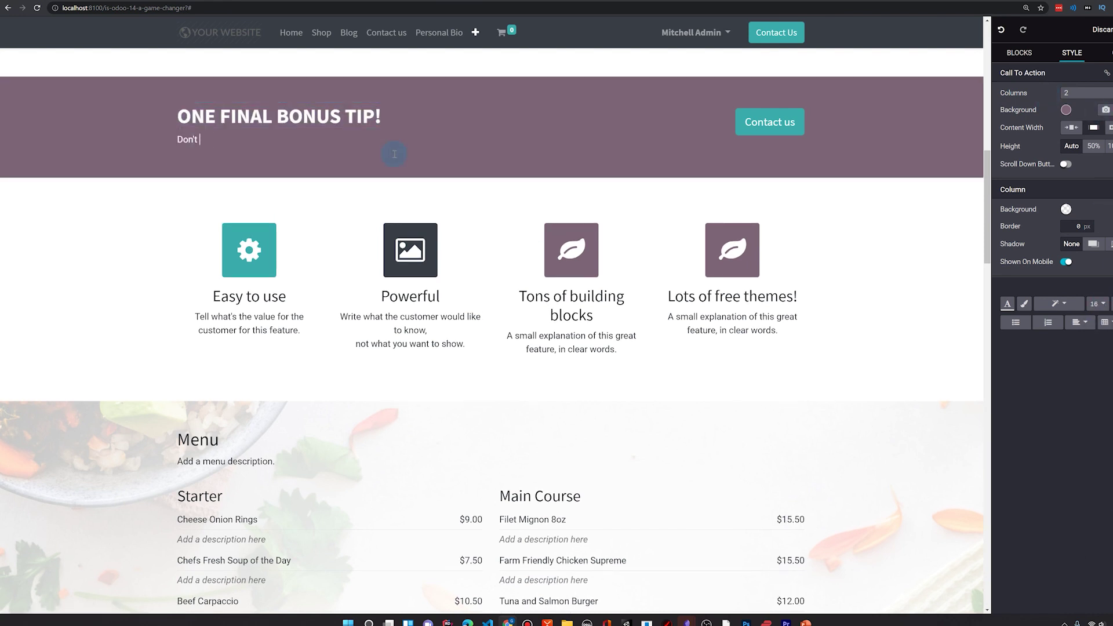
{"action": "type", "text": "try to go it alone if you are new to implementing Odoo"}
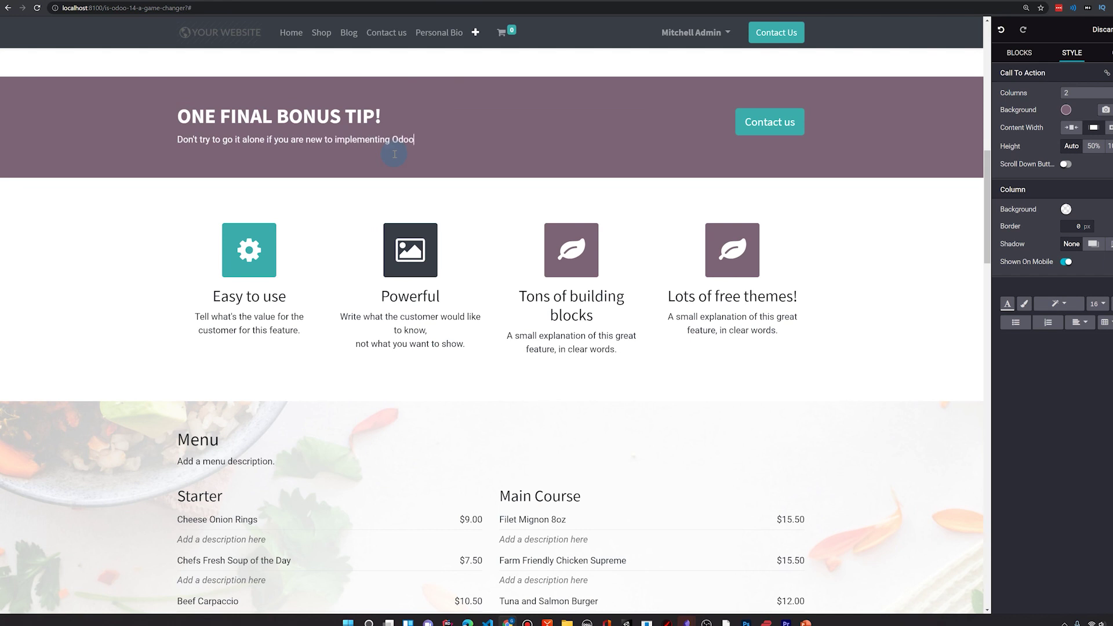
{"action": "type", "text": "!"}
{"action": "left_click", "coordinate": [780, 122]}
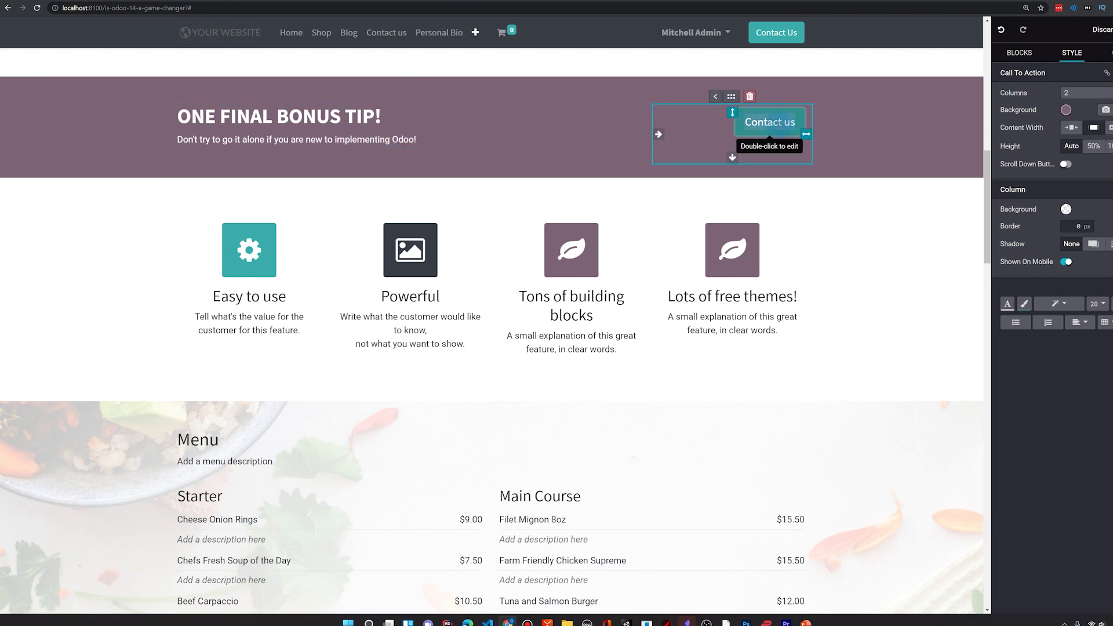
{"action": "left_click", "coordinate": [796, 122]}
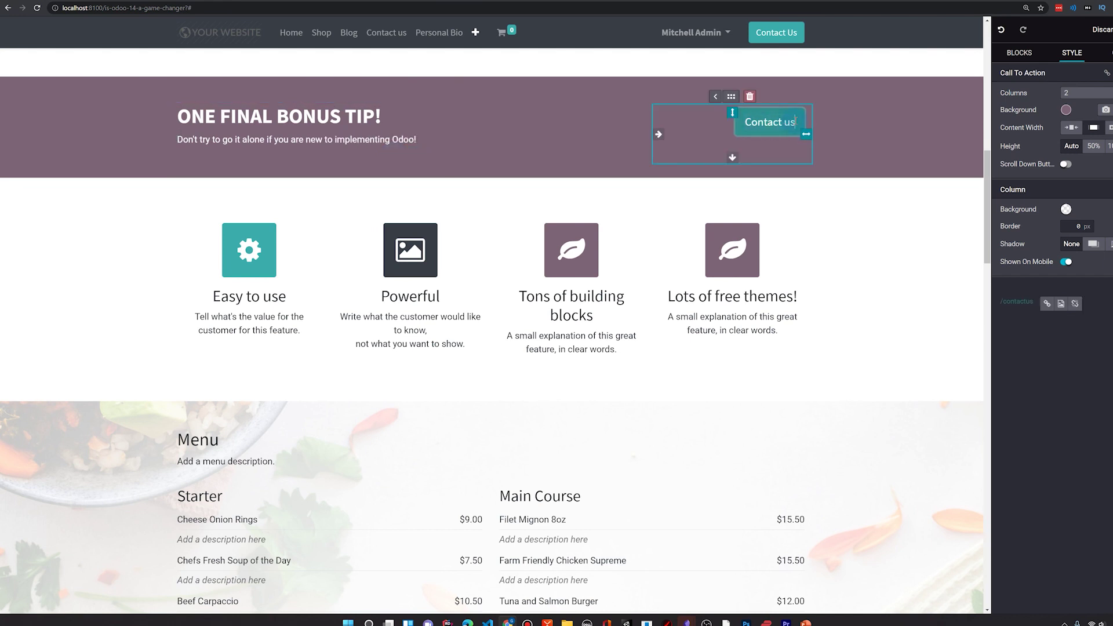
{"action": "key", "text": "BackSpace"}
{"action": "key", "text": "BackSpace"}
{"action": "type", "text": "Odoo Inner Circle!"}
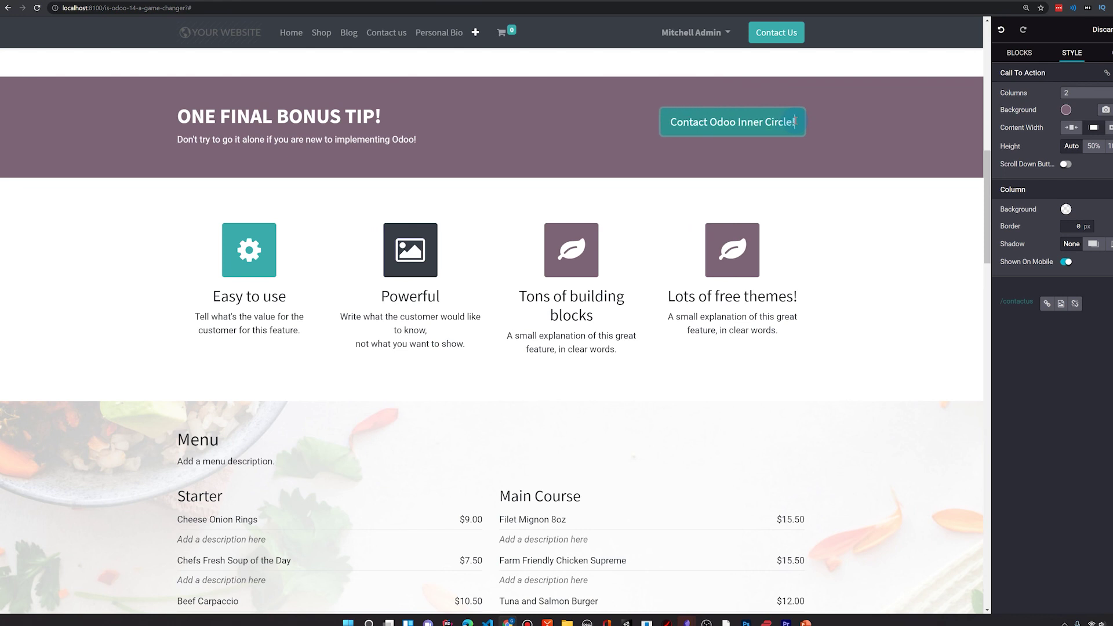
{"action": "left_click", "coordinate": [707, 199]}
- Add an image-and-text section below the purple banner with a smaller portrait replacing the laptop photo
{"action": "left_click", "coordinate": [956, 412]}
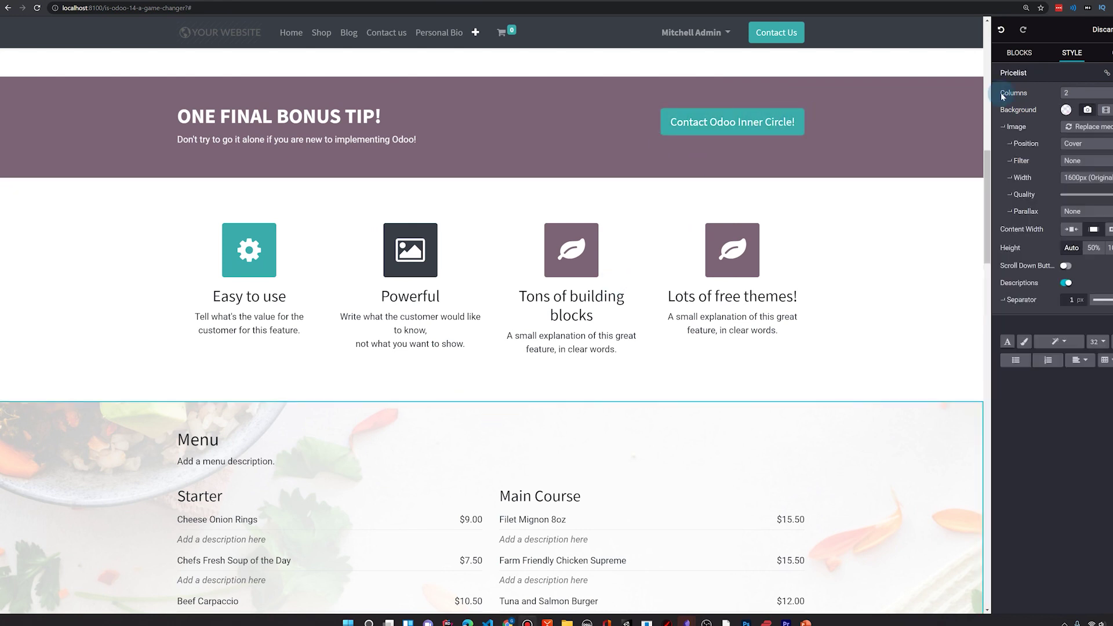
{"action": "left_click", "coordinate": [1019, 52]}
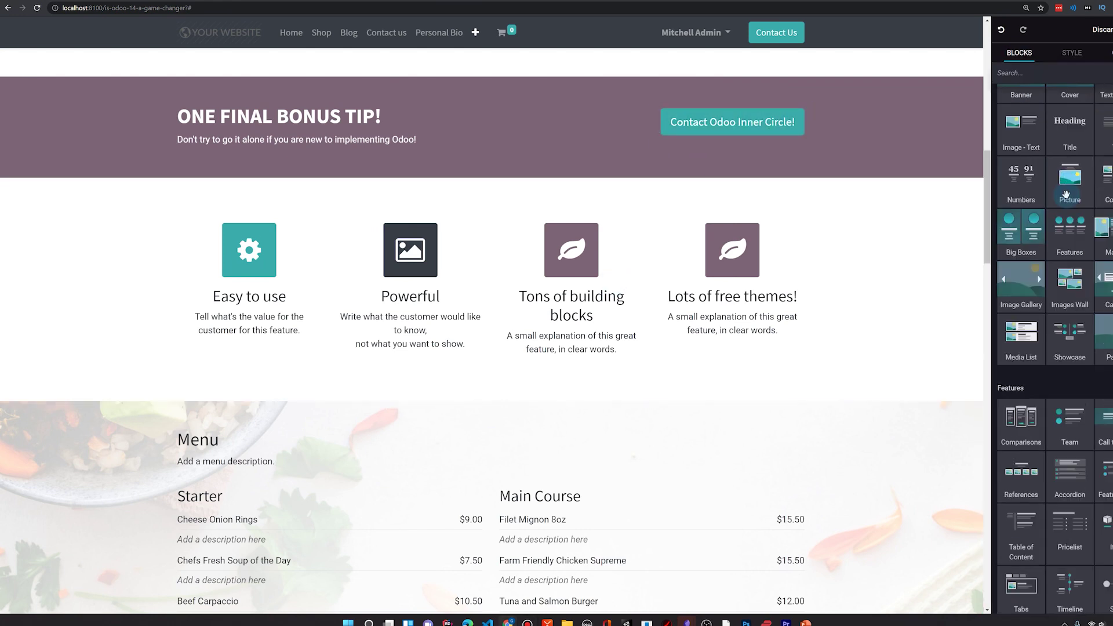
{"action": "left_click_drag", "start_coordinate": [1021, 125], "coordinate": [367, 182]}
{"action": "left_click", "coordinate": [293, 191]}
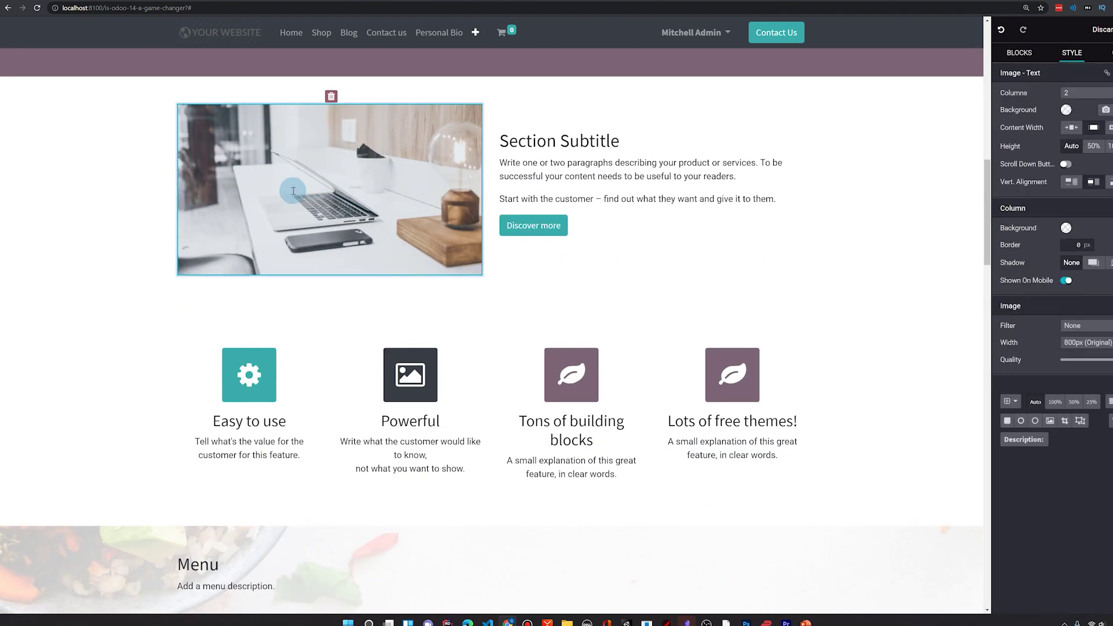
{"action": "double_click", "coordinate": [294, 191]}
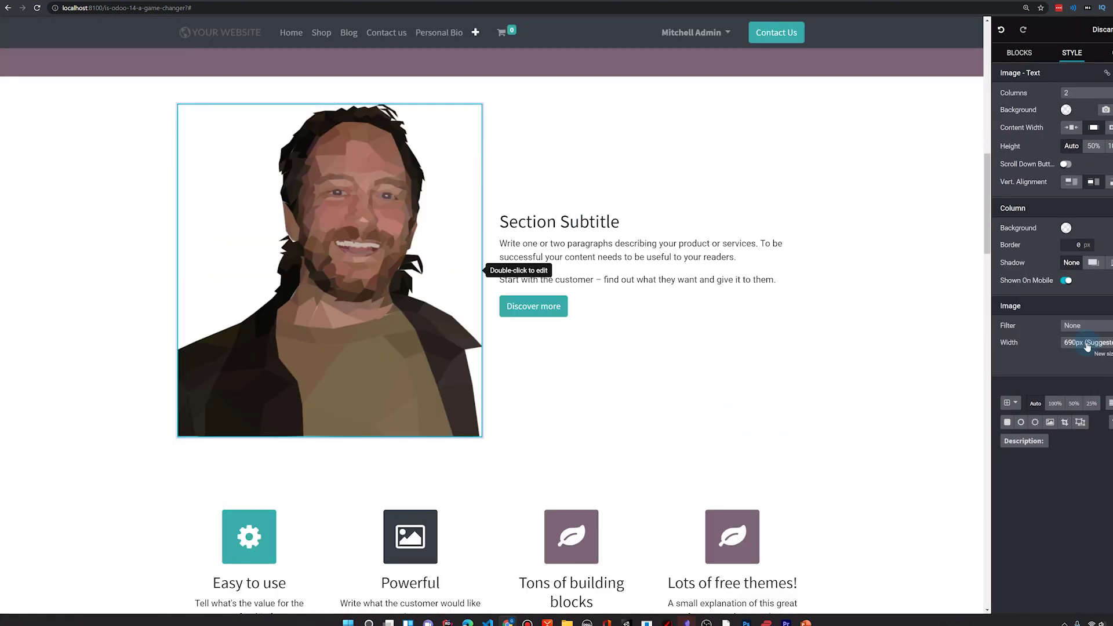
{"action": "left_click", "coordinate": [1087, 347]}
{"action": "left_click", "coordinate": [1084, 383]}
- Title it 'Get Expert Assistance with your Implementation' and add the 'another Odoo partner or experienced Integrator' sentence
{"action": "triple_click", "coordinate": [529, 140]}
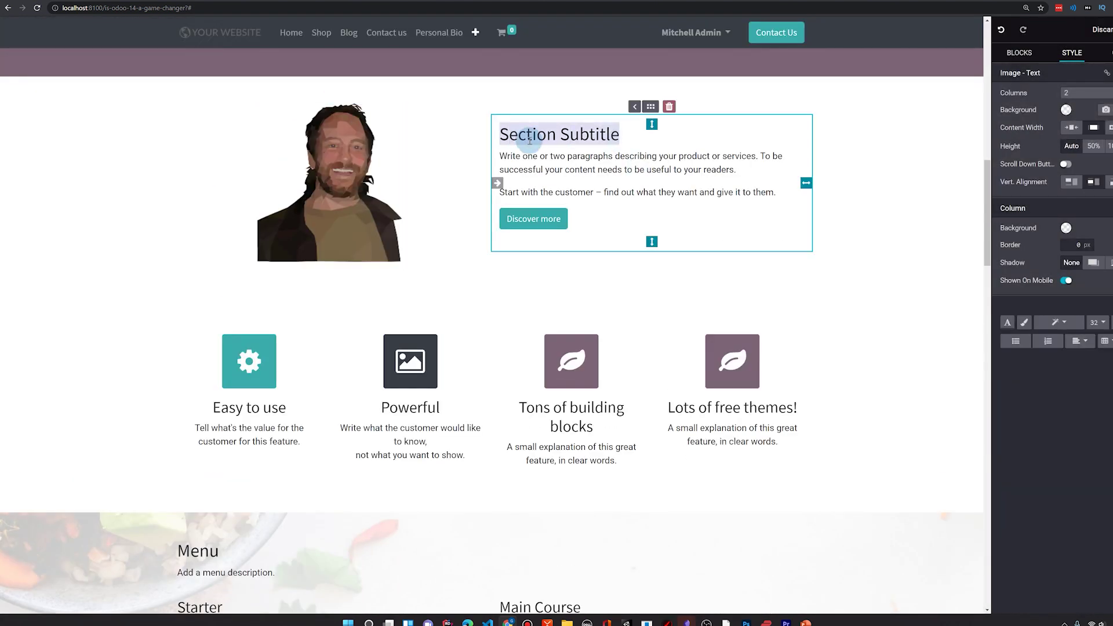
{"action": "type", "text": "Get Exper"}
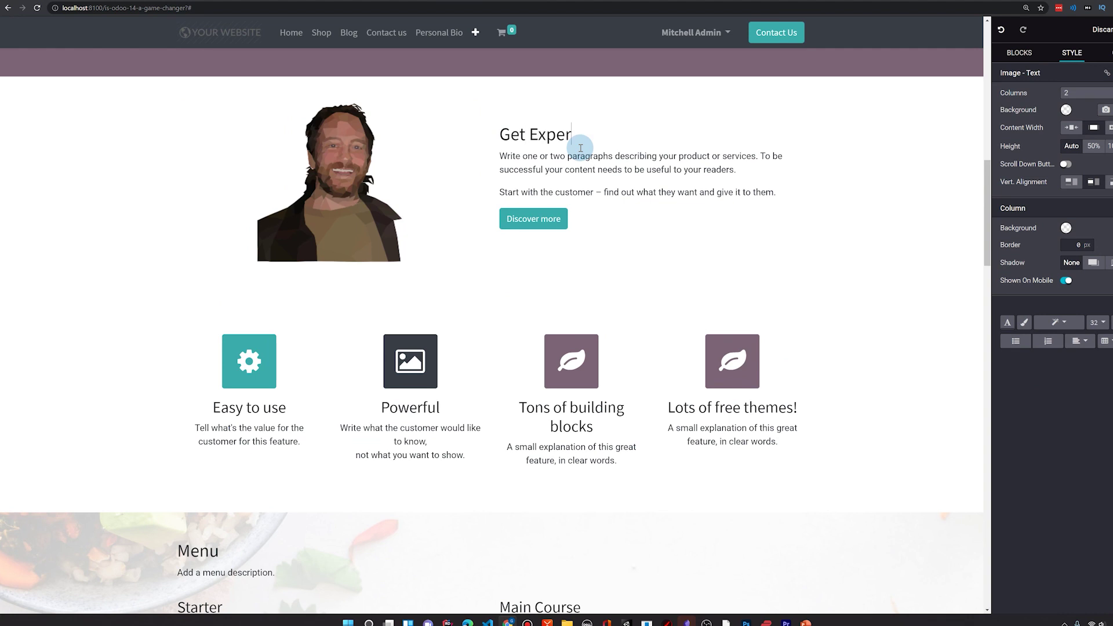
{"action": "type", "text": "t Assistance with y"}
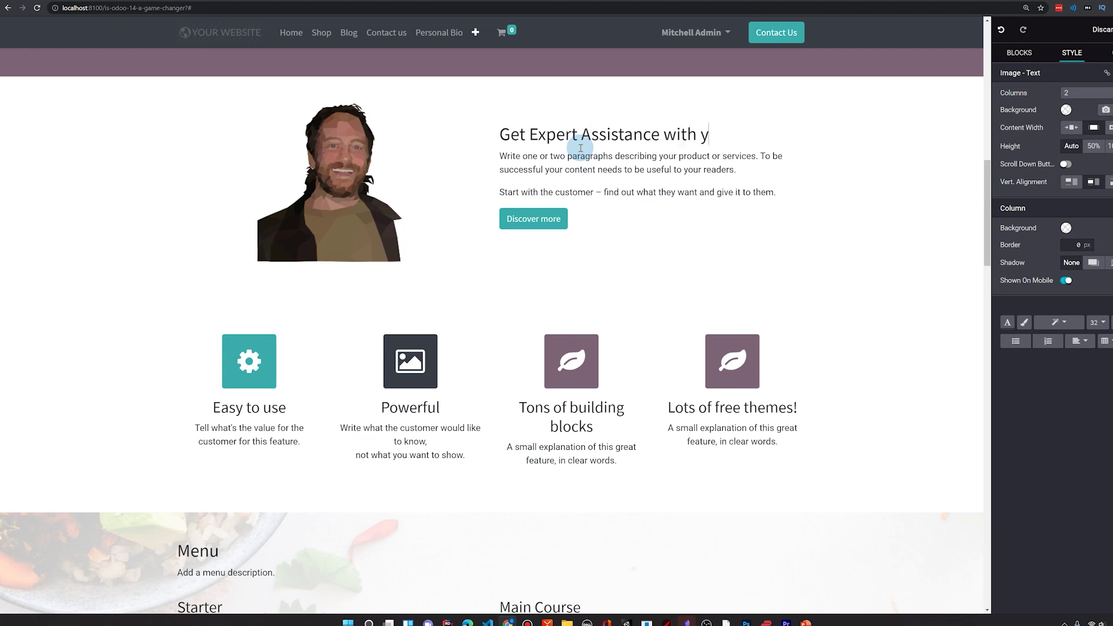
{"action": "type", "text": "our Implementation"}
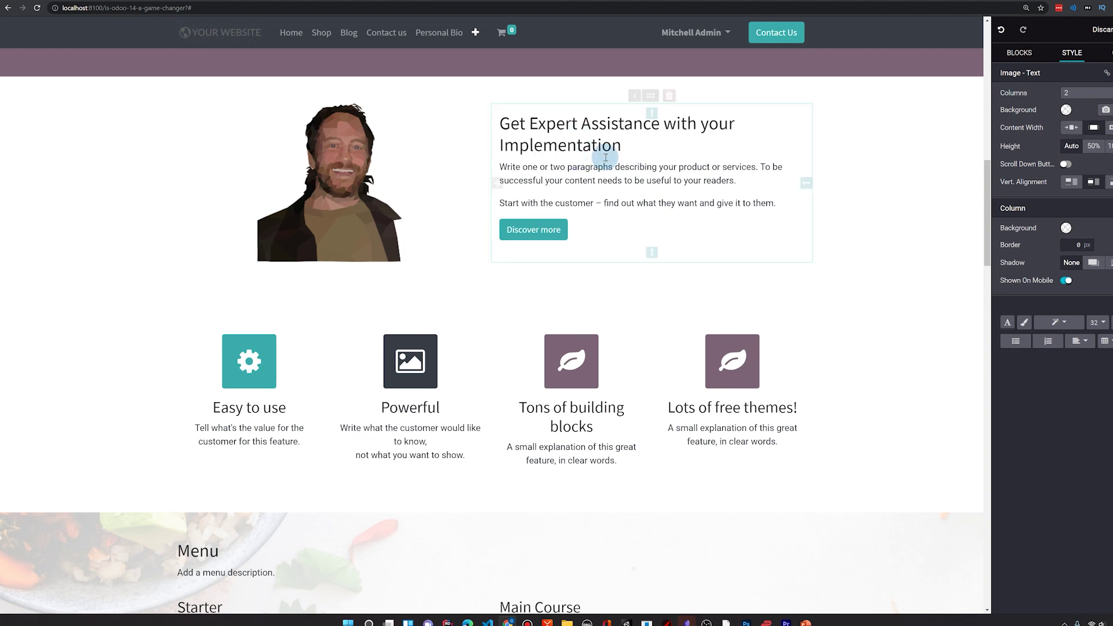
{"action": "left_click_drag", "start_coordinate": [737, 180], "coordinate": [497, 174]}
{"action": "type", "text": "If not from me"}
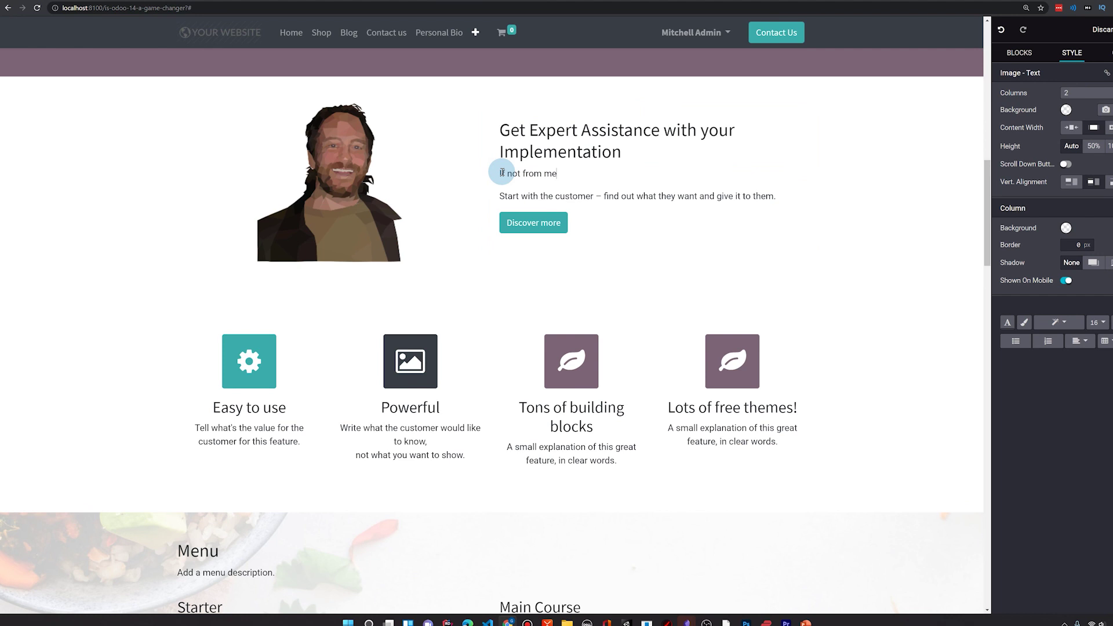
{"action": "type", "text": ", get it from another Odoo partner."}
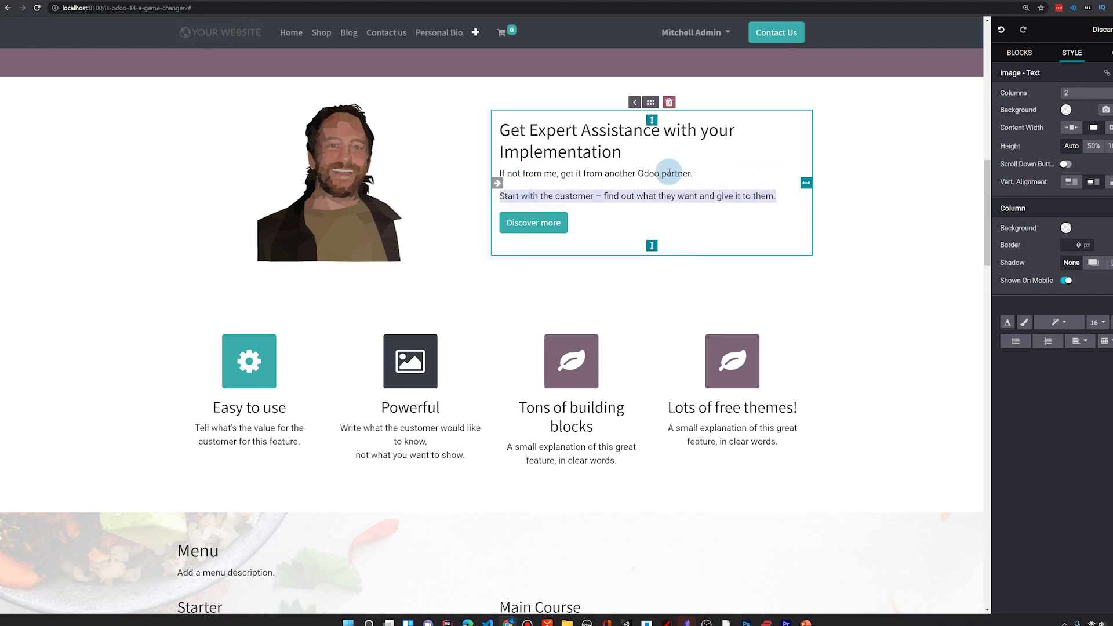
{"action": "key", "text": "BackSpace"}
{"action": "type", "text": "or experienced Integ"}
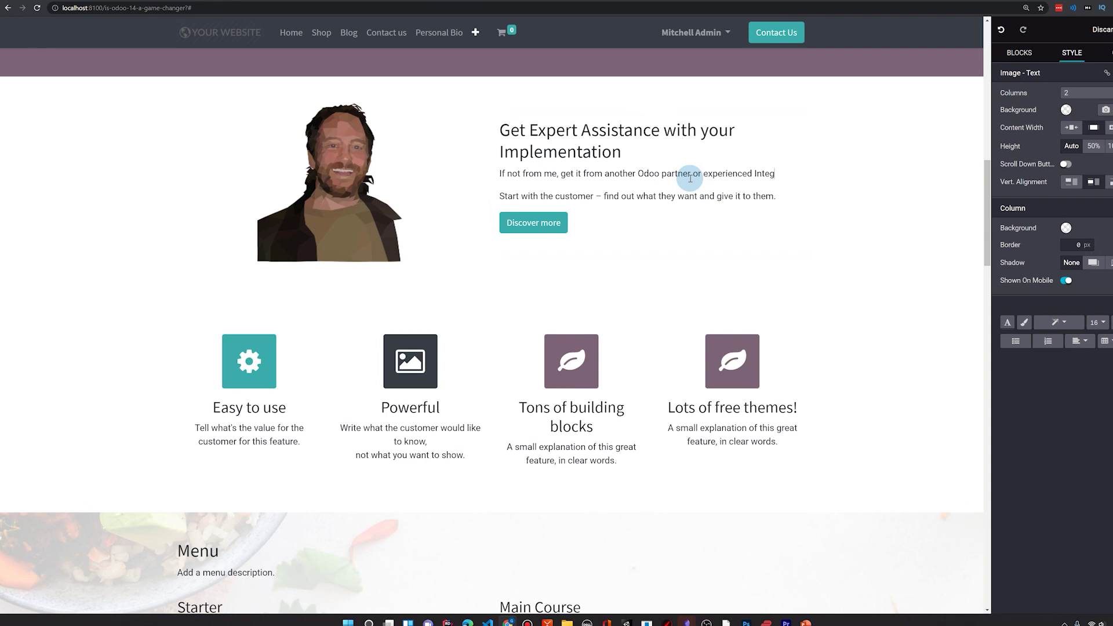
{"action": "type", "text": "rator."}
- Replace the second sentence with the Odoo Inner Circle training materials and integration assistance text
{"action": "left_click_drag", "start_coordinate": [782, 196], "coordinate": [504, 194]}
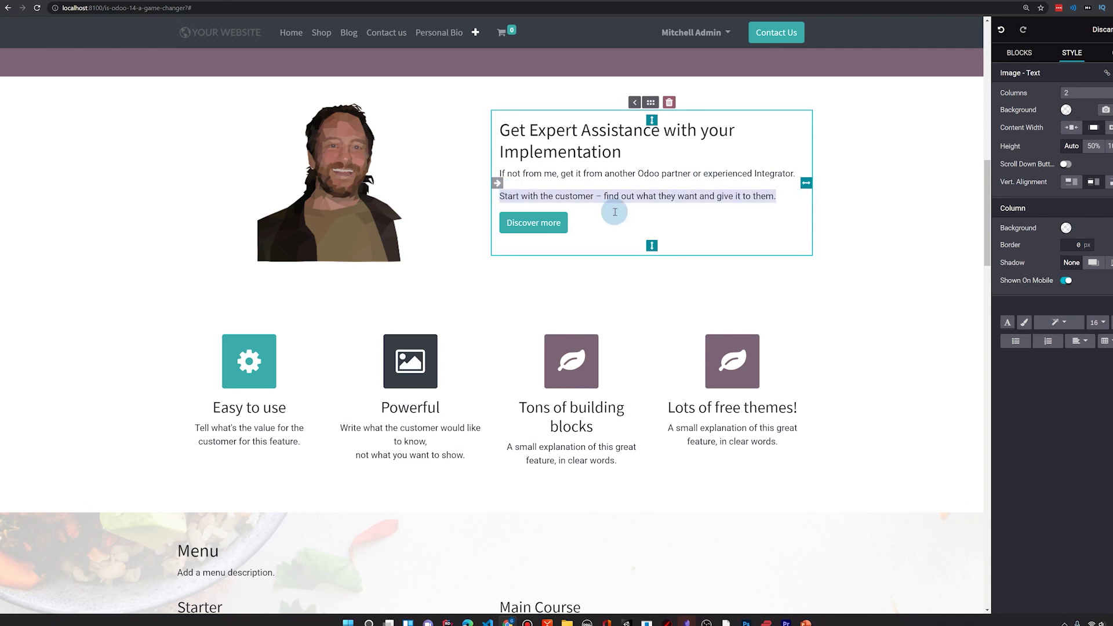
{"action": "type", "text": "The Odoo Inner"}
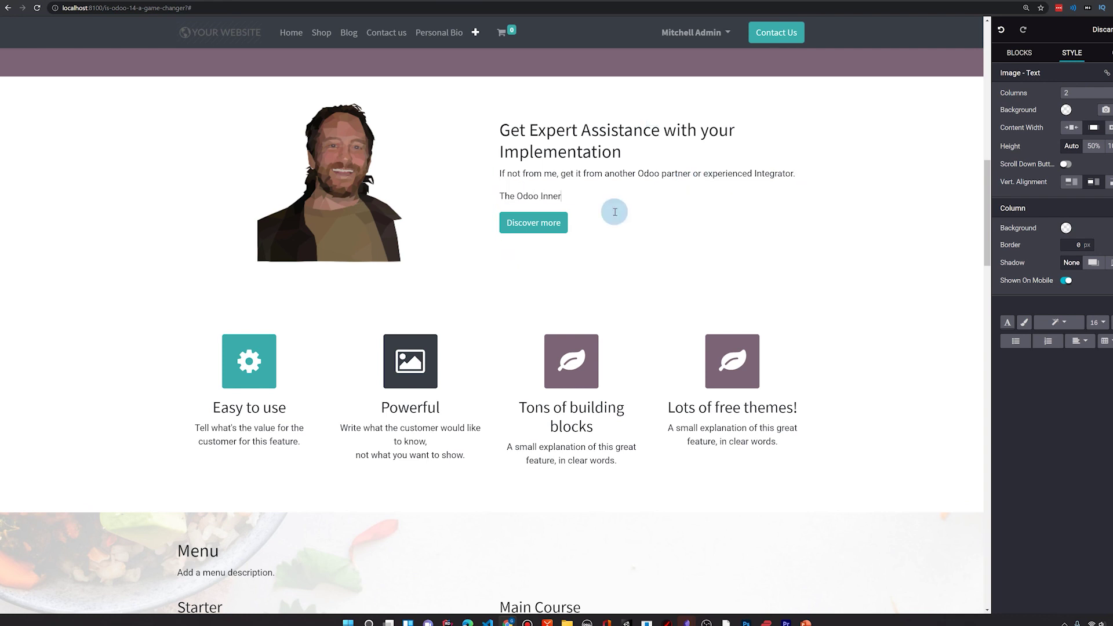
{"action": "type", "text": " Circle can provide you training materials as well as assi"}
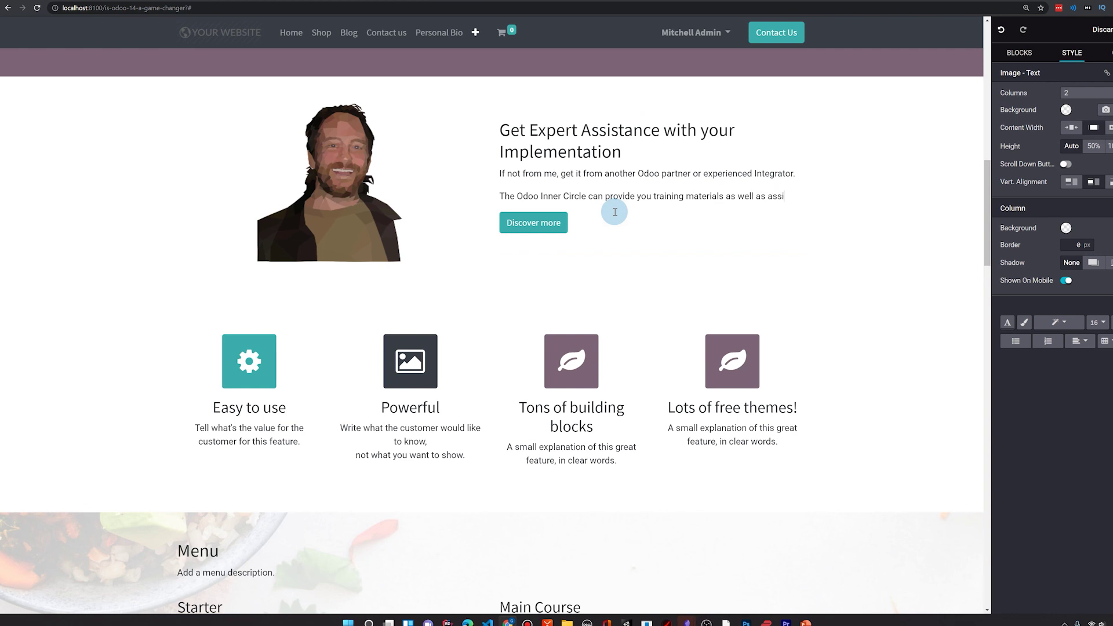
{"action": "type", "text": "stance with your Odoo Integration."}
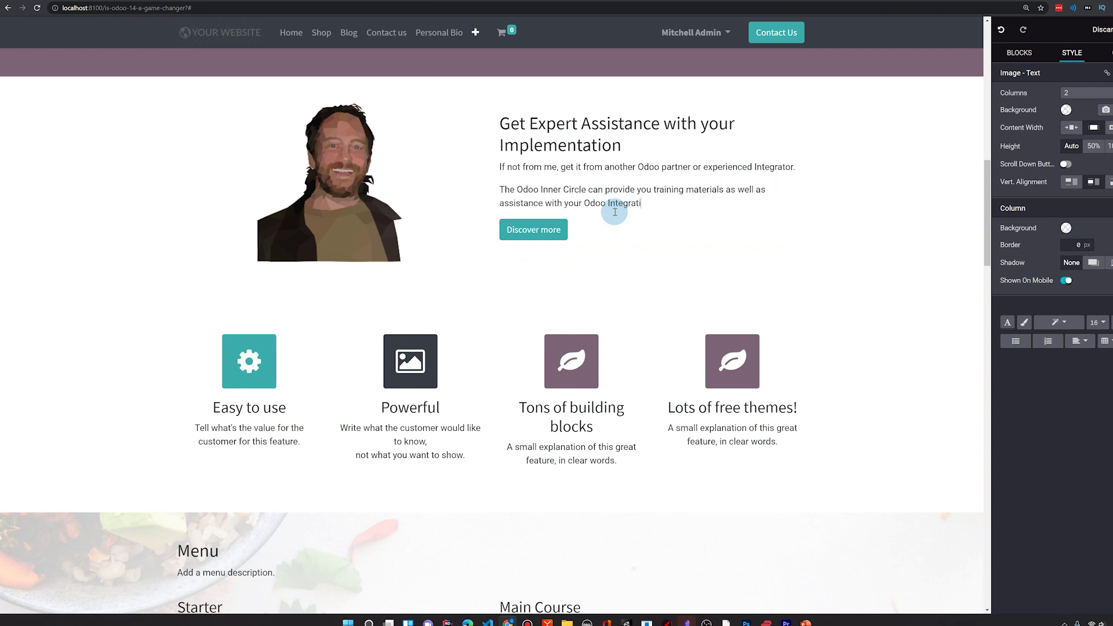
- Link the Discover more button to the Odoo Inner Circle website
{"action": "double_click", "coordinate": [533, 229]}
{"action": "left_click", "coordinate": [404, 82]}
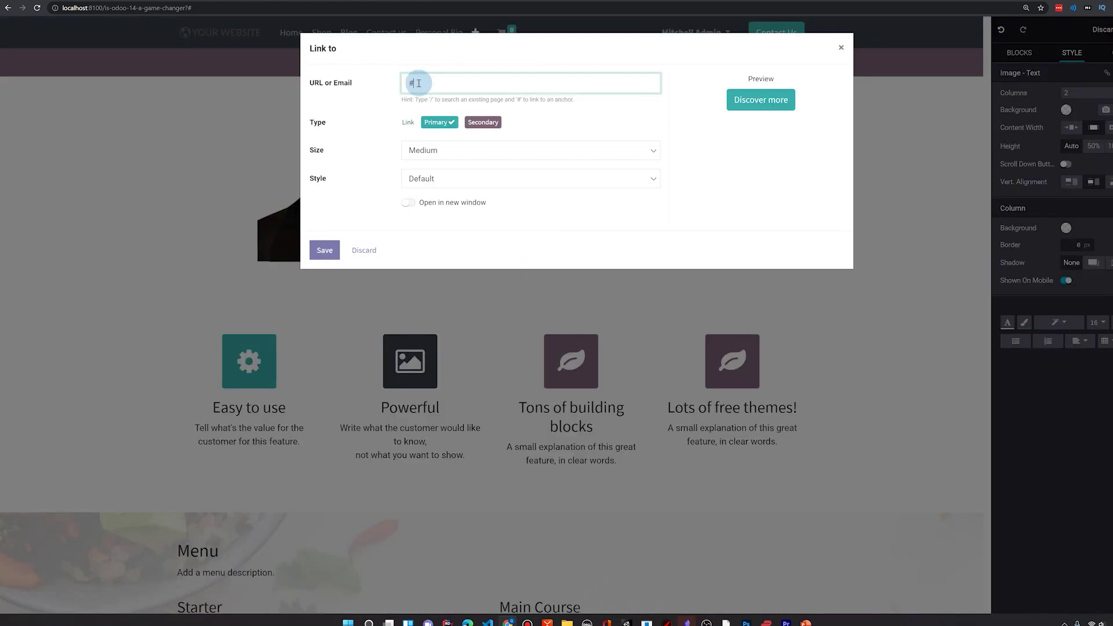
{"action": "type", "text": "https://odooinnercircle.com"}
{"action": "left_click", "coordinate": [325, 249]}
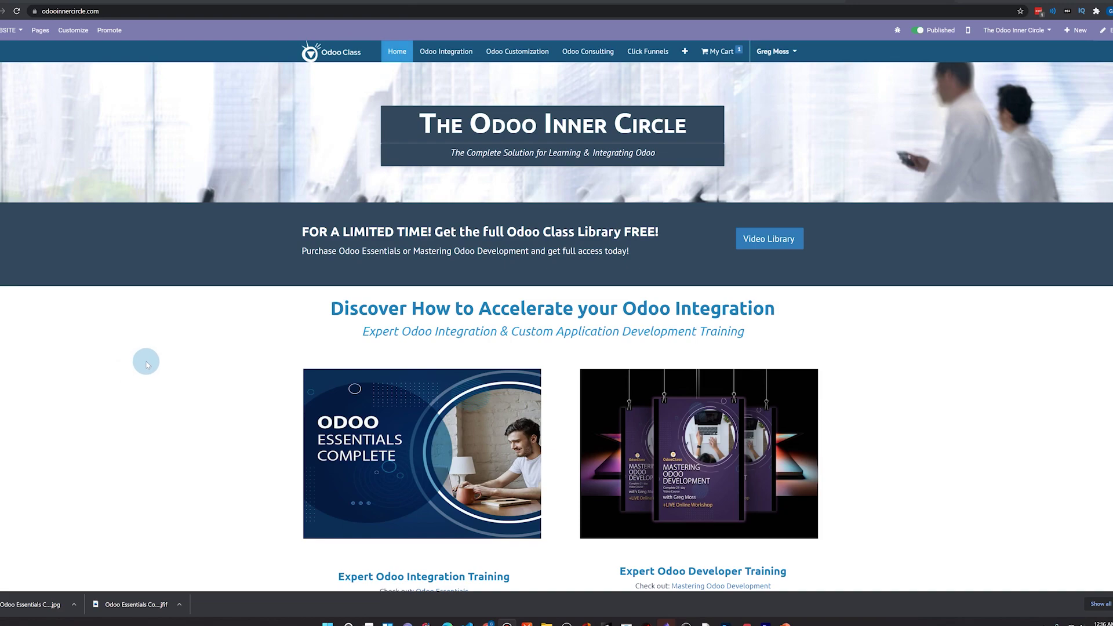
- Browse the Odoo Essentials Complete product page, then go to Expert Odoo Developer Training
{"action": "scroll", "coordinate": [147, 361], "scroll_direction": "down", "scroll_amount": 2}
{"action": "scroll", "coordinate": [146, 361], "scroll_direction": "down", "scroll_amount": 3}
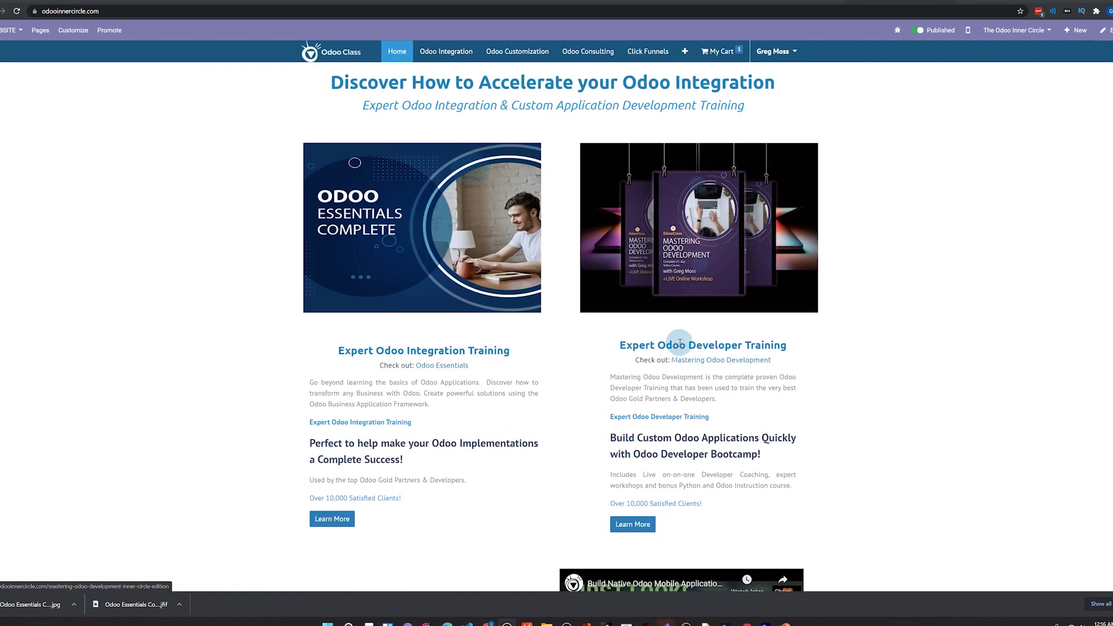
{"action": "left_click", "coordinate": [425, 249]}
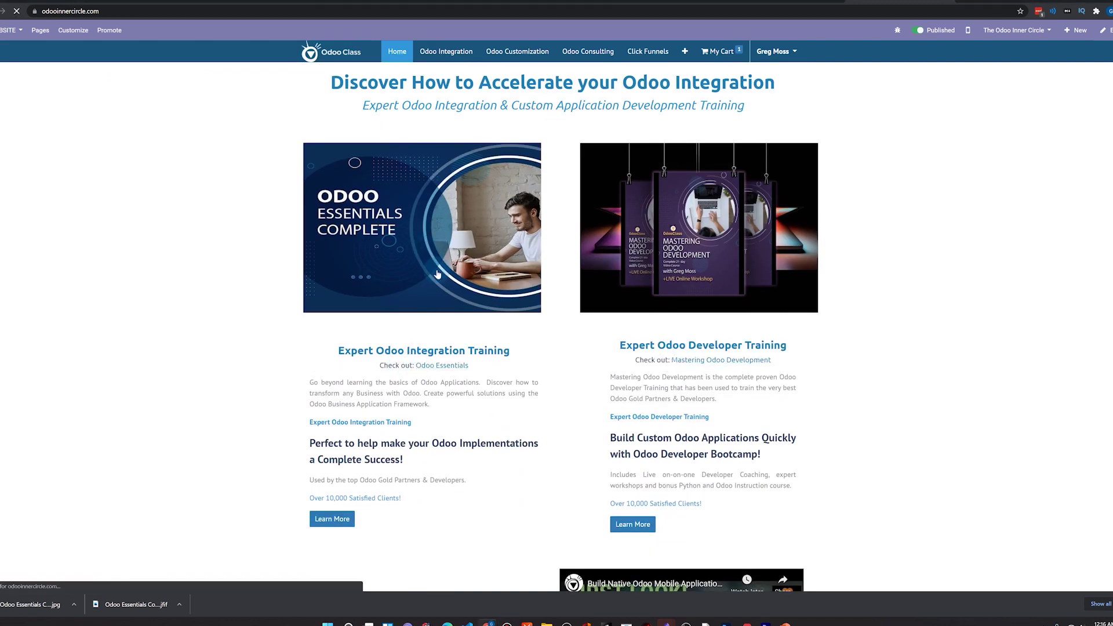
{"action": "scroll", "coordinate": [429, 298], "scroll_direction": "down", "scroll_amount": 5}
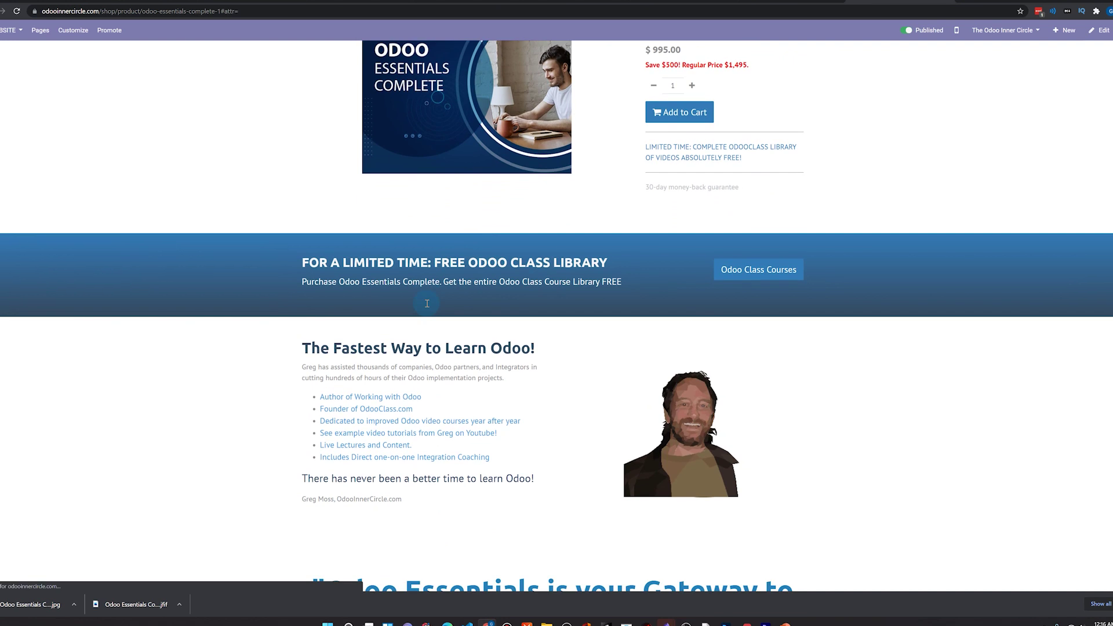
{"action": "scroll", "coordinate": [815, 318], "scroll_direction": "down", "scroll_amount": 4}
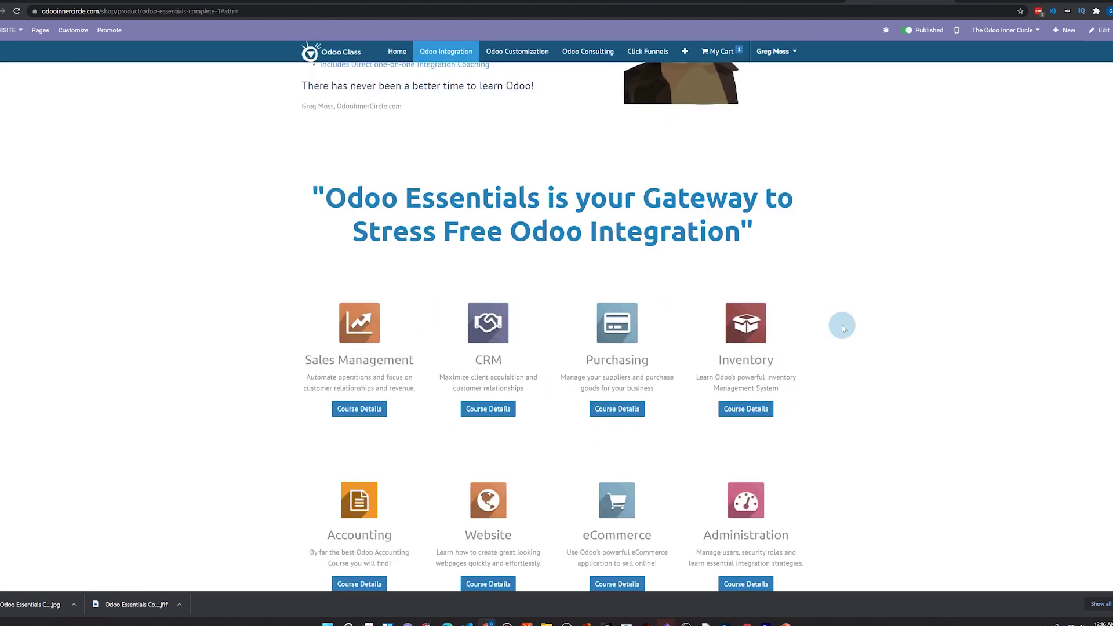
{"action": "scroll", "coordinate": [899, 364], "scroll_direction": "down", "scroll_amount": 4}
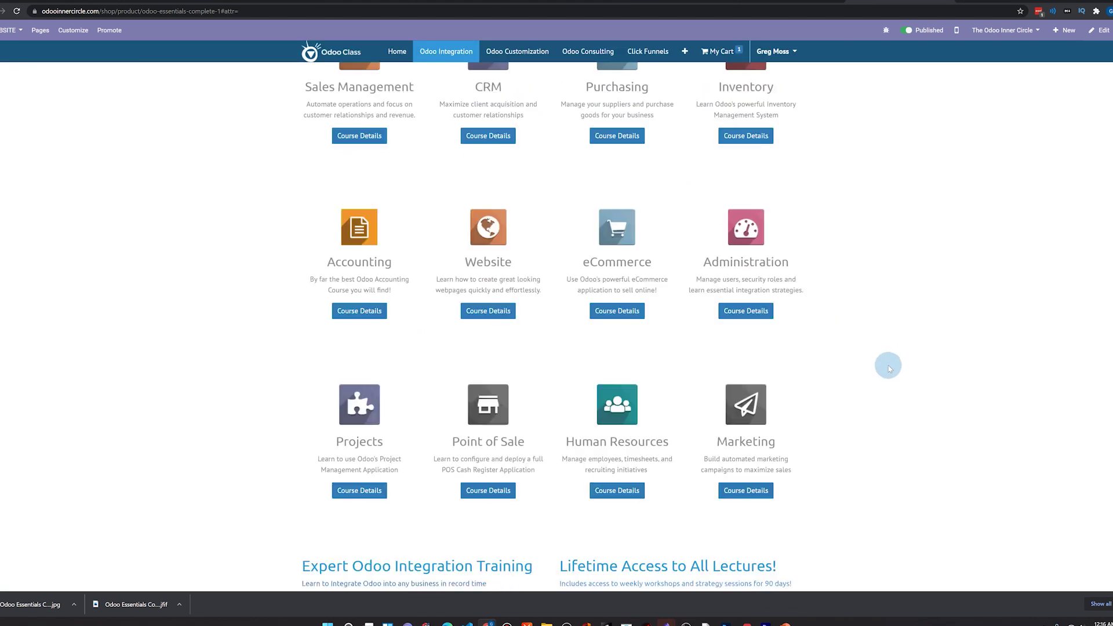
{"action": "scroll", "coordinate": [888, 368], "scroll_direction": "down", "scroll_amount": 6}
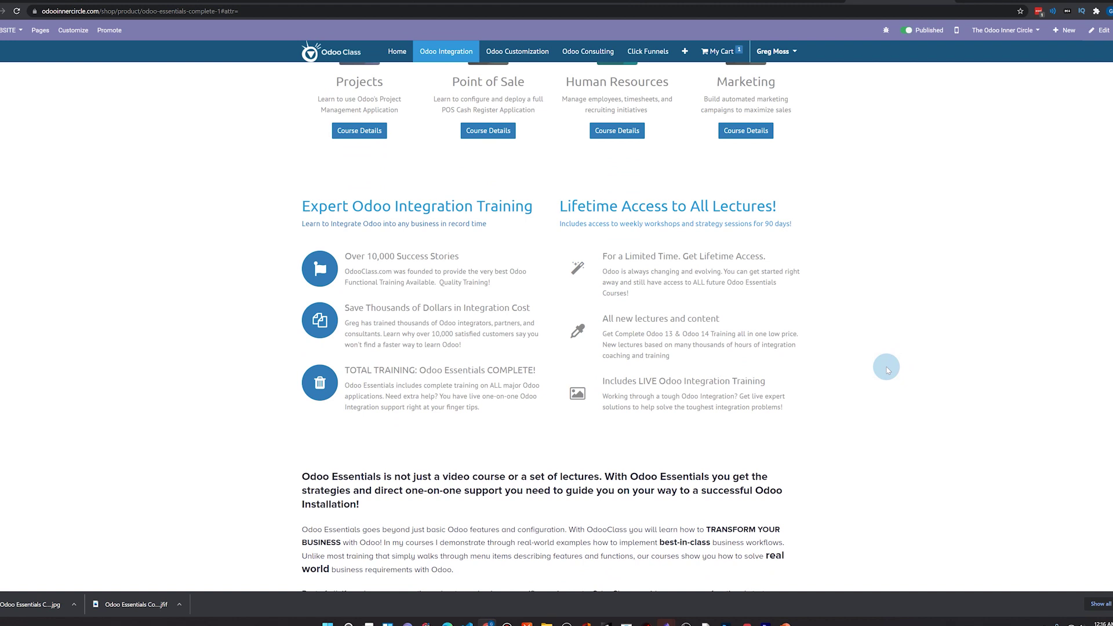
{"action": "scroll", "coordinate": [885, 369], "scroll_direction": "down", "scroll_amount": 2}
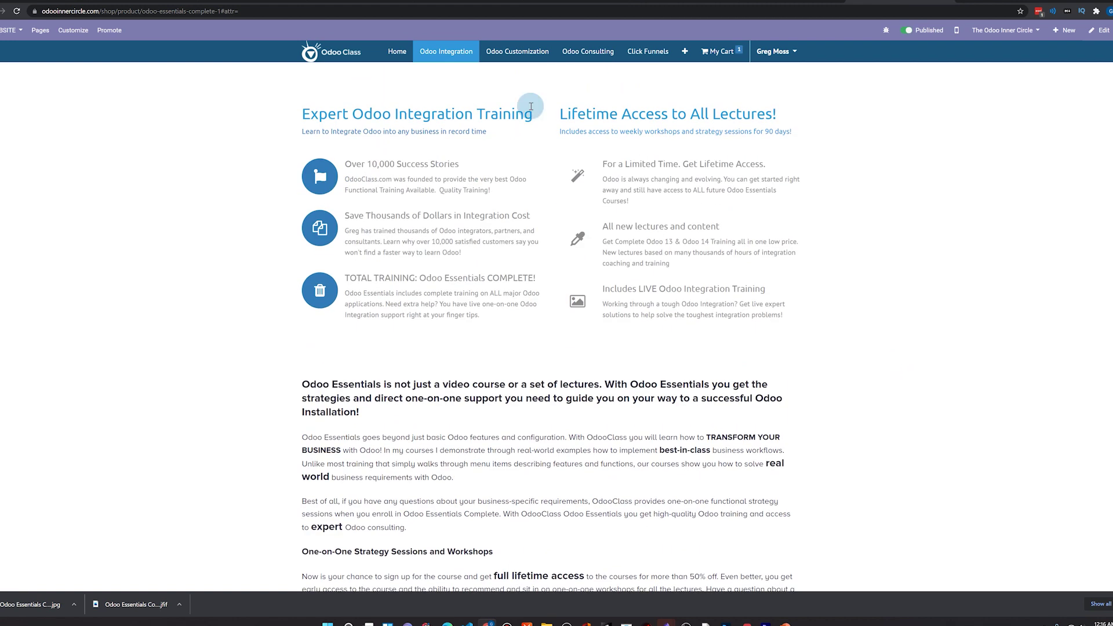
{"action": "left_click", "coordinate": [517, 61]}
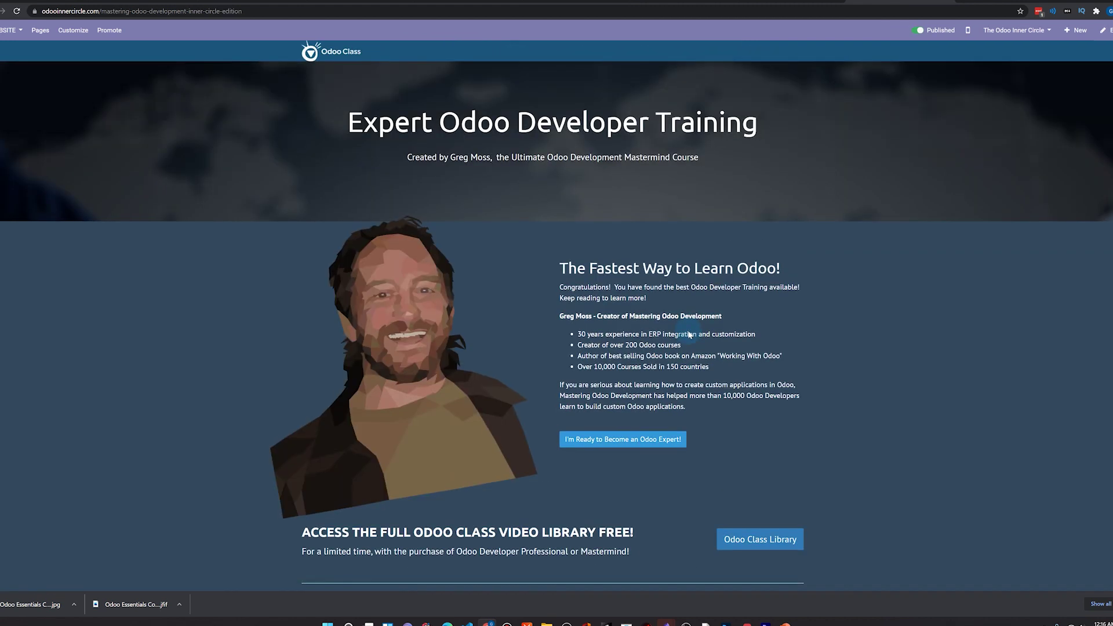
{"action": "scroll", "coordinate": [689, 332], "scroll_direction": "down", "scroll_amount": 4}
{"action": "scroll", "coordinate": [689, 334], "scroll_direction": "down", "scroll_amount": 5}
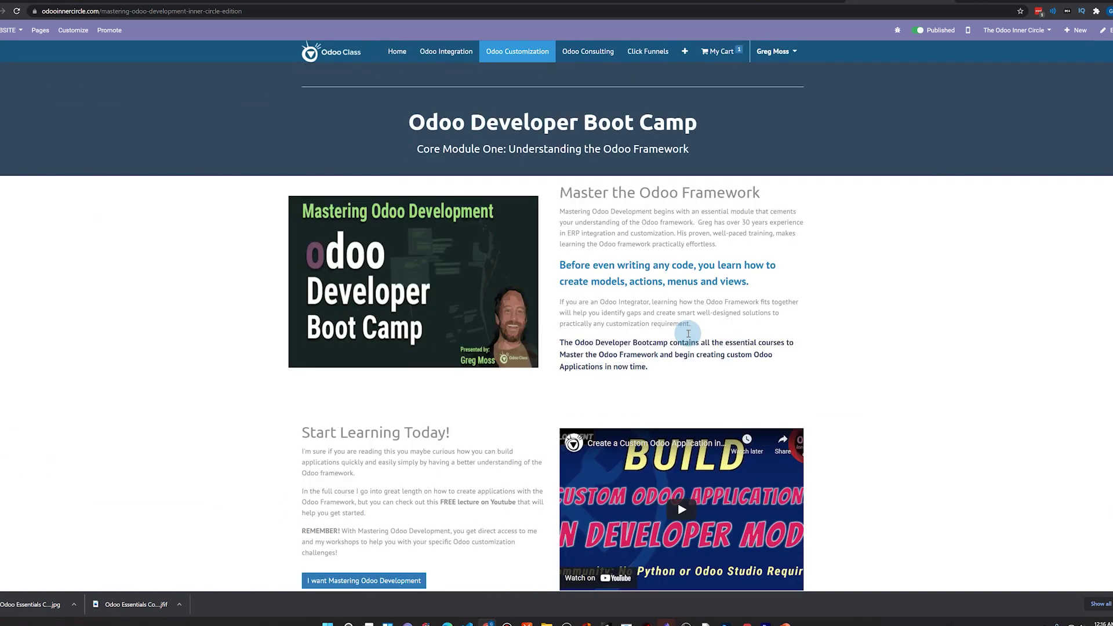
{"action": "scroll", "coordinate": [689, 335], "scroll_direction": "down", "scroll_amount": 7}
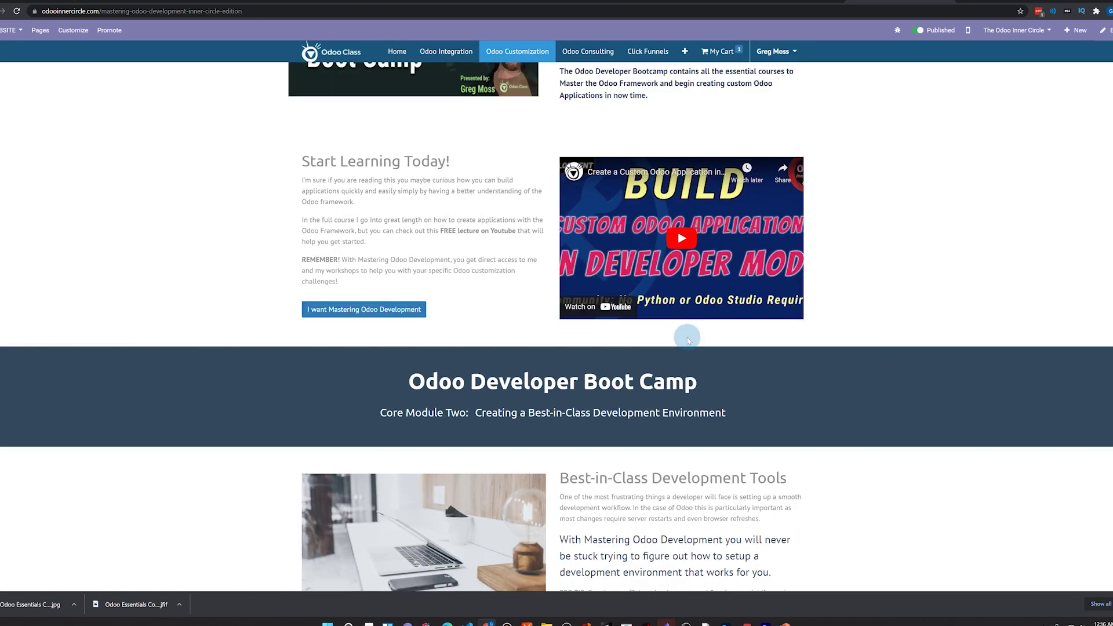
{"action": "scroll", "coordinate": [689, 339], "scroll_direction": "down", "scroll_amount": 6}
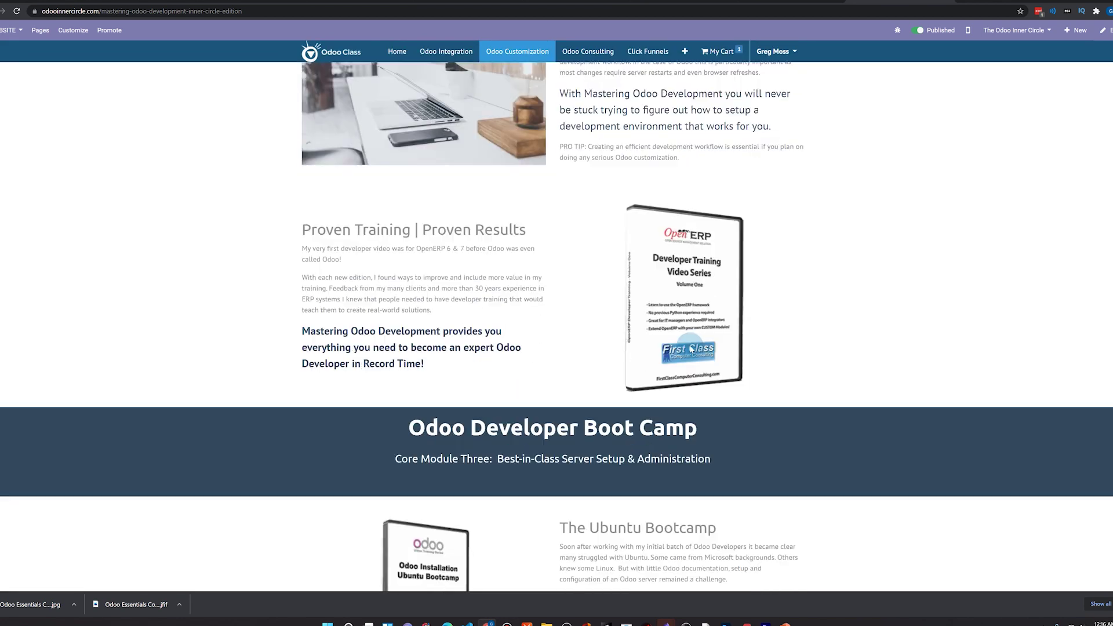
{"action": "scroll", "coordinate": [689, 350], "scroll_direction": "down", "scroll_amount": 6}
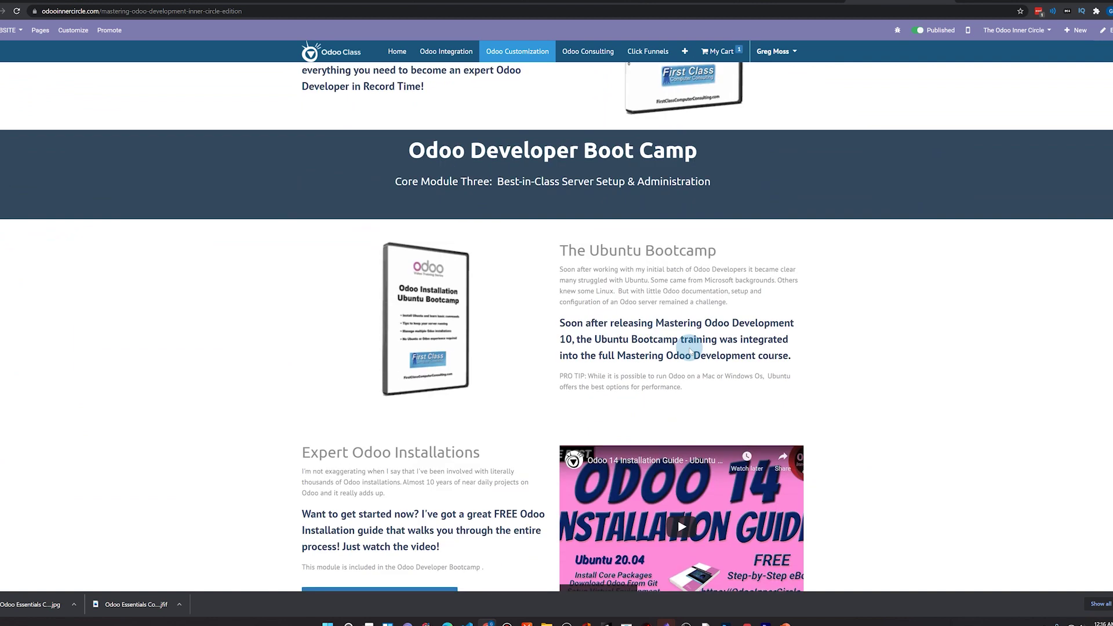
{"action": "scroll", "coordinate": [690, 351], "scroll_direction": "down", "scroll_amount": 6}
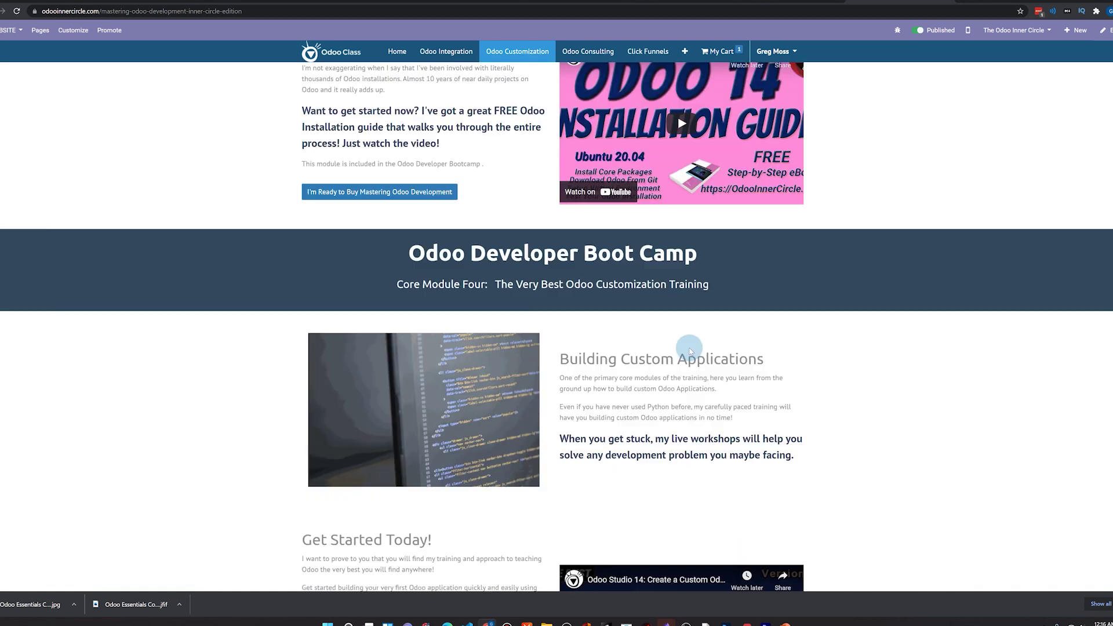
{"action": "scroll", "coordinate": [690, 350], "scroll_direction": "down", "scroll_amount": 7}
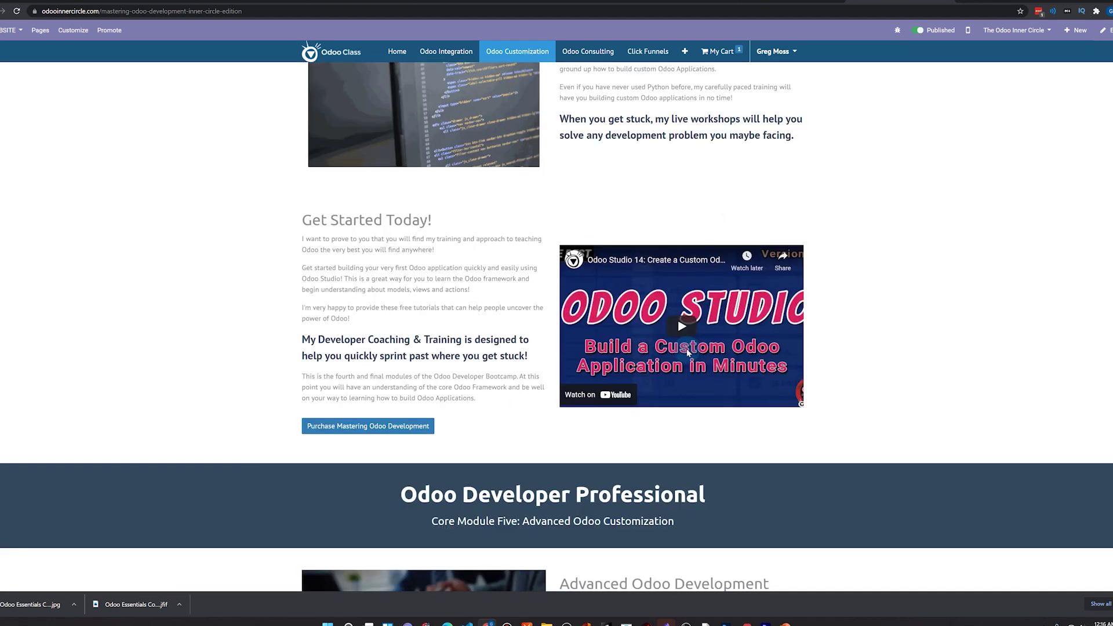
{"action": "scroll", "coordinate": [686, 352], "scroll_direction": "down", "scroll_amount": 5}
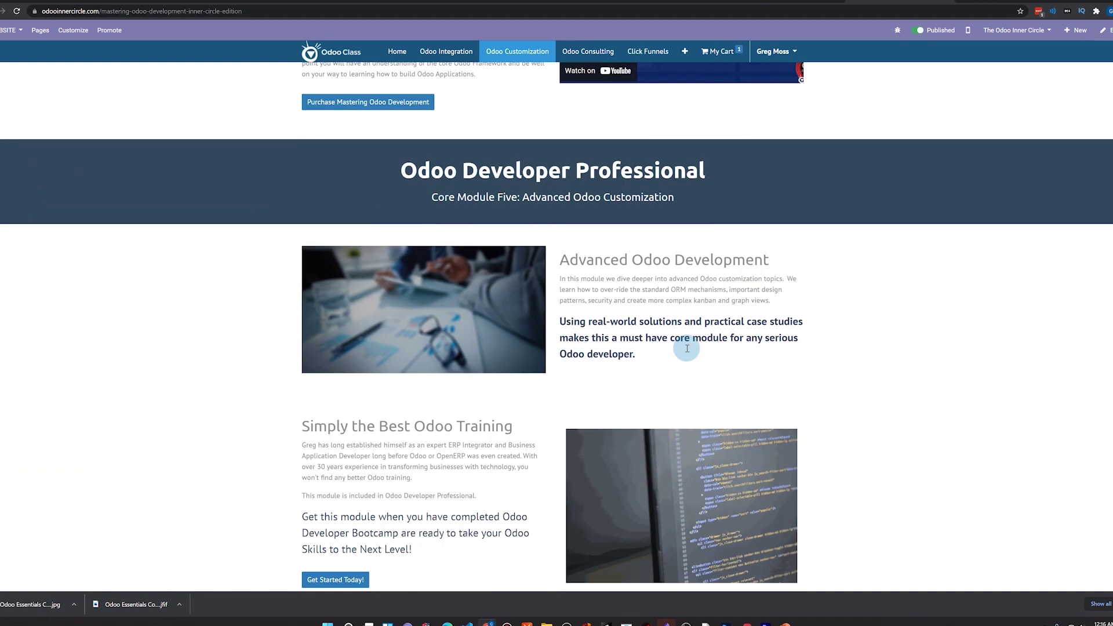
{"action": "scroll", "coordinate": [687, 353], "scroll_direction": "down", "scroll_amount": 9}
{"action": "scroll", "coordinate": [861, 363], "scroll_direction": "down", "scroll_amount": 8}
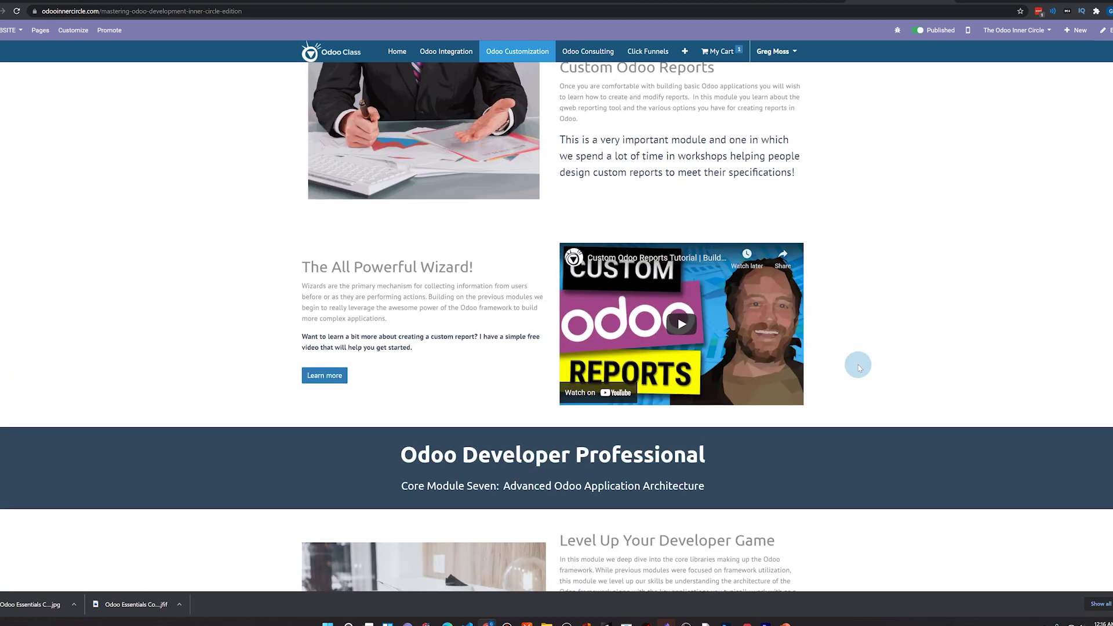
{"action": "scroll", "coordinate": [844, 370], "scroll_direction": "down", "scroll_amount": 10}
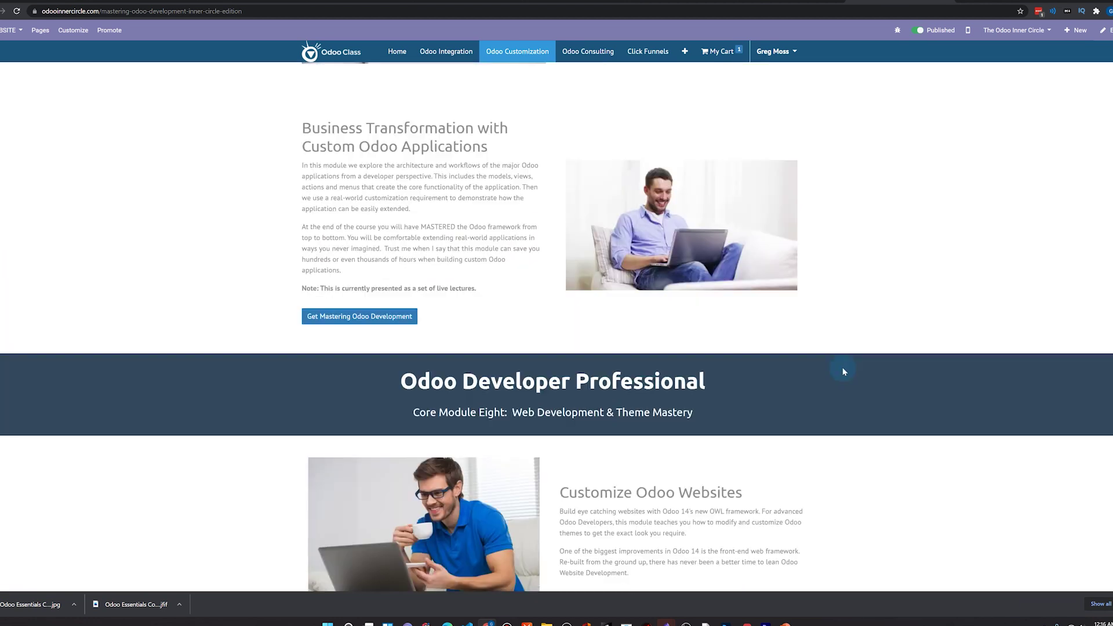
{"action": "scroll", "coordinate": [841, 379], "scroll_direction": "down", "scroll_amount": 12}
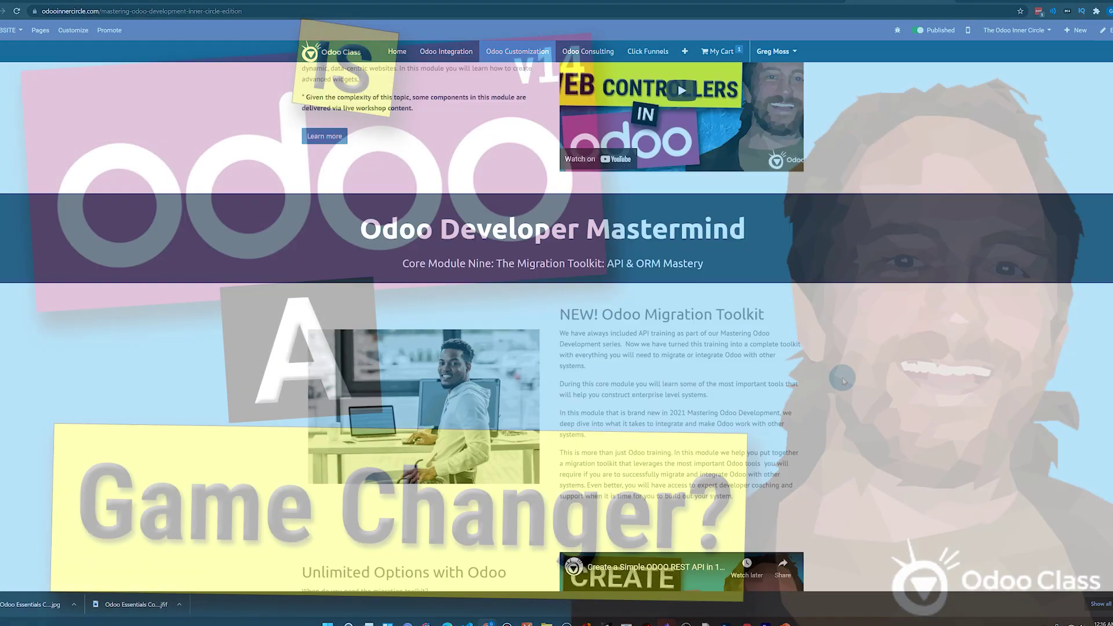
{"action": "scroll", "coordinate": [847, 379], "scroll_direction": "down", "scroll_amount": 14}
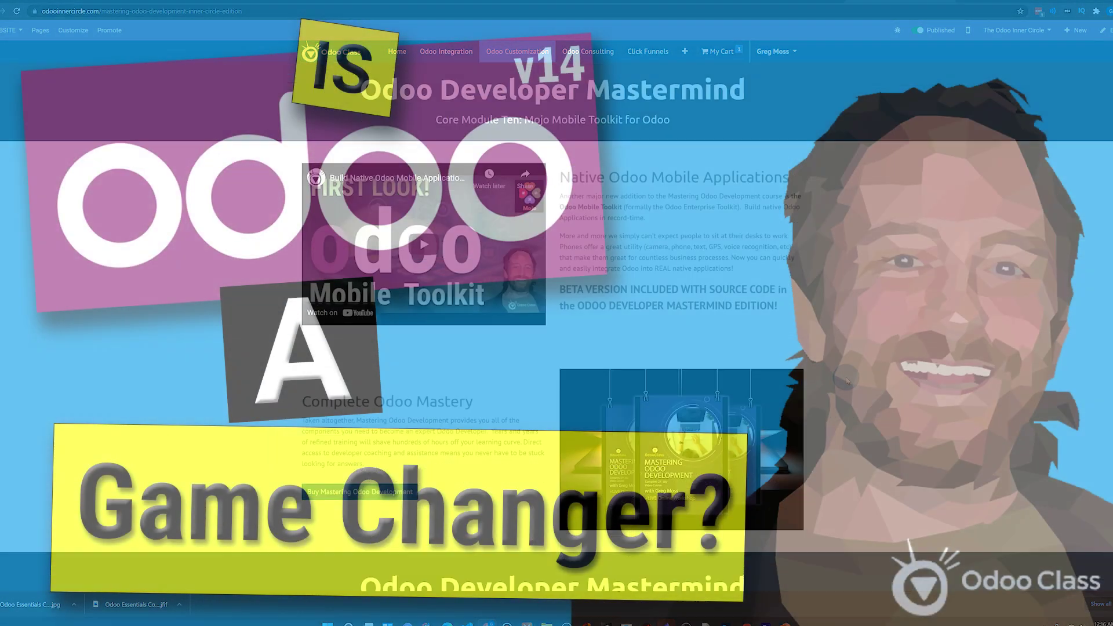